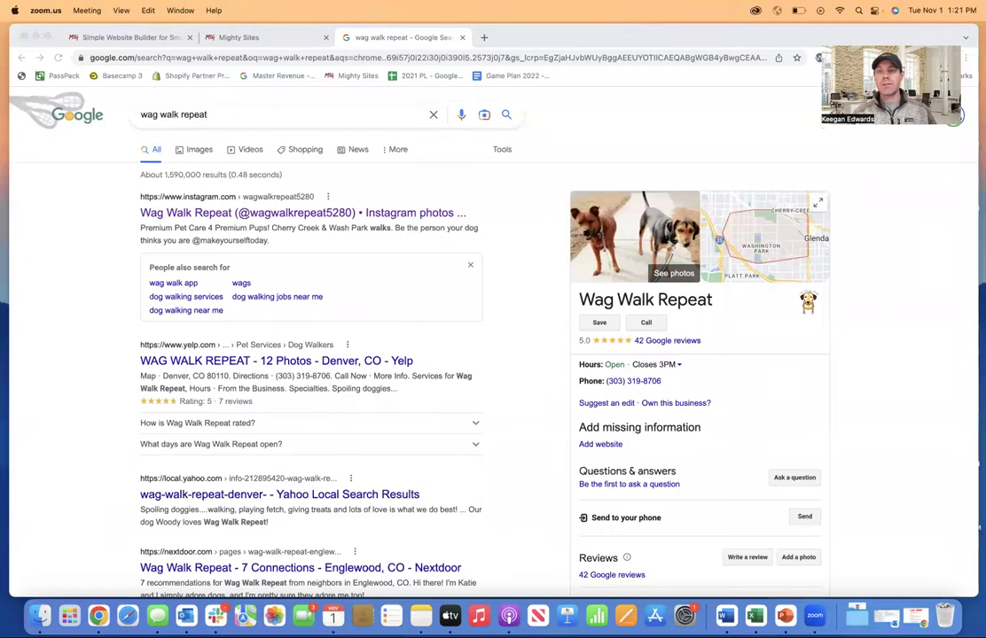
- Scroll through the Wag Walk Repeat Google results and the business listing panel
left_click_drag(819, 128, 687, 142)
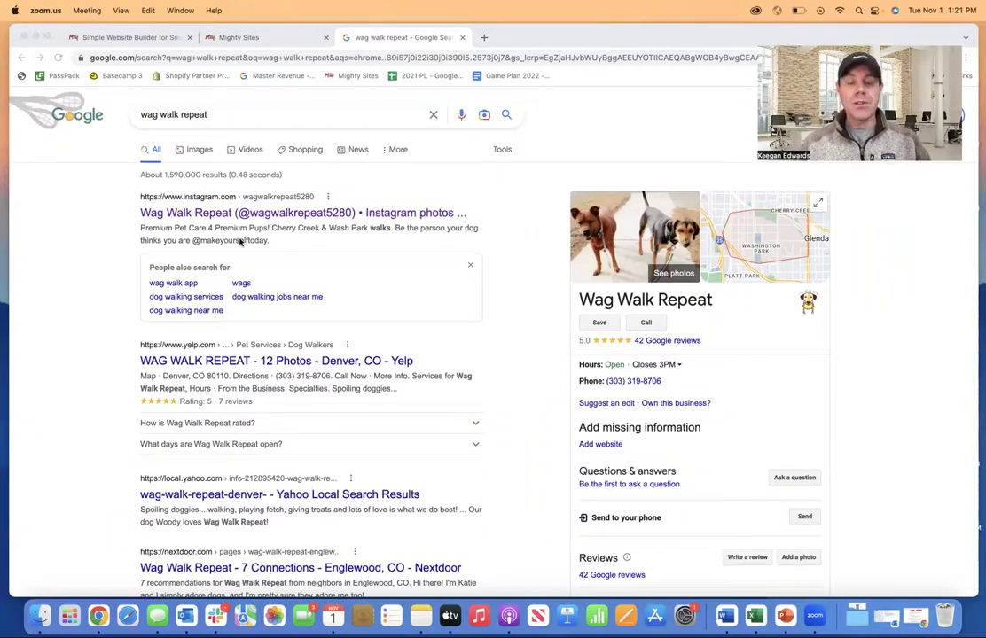
scroll(691, 433, "down", 1)
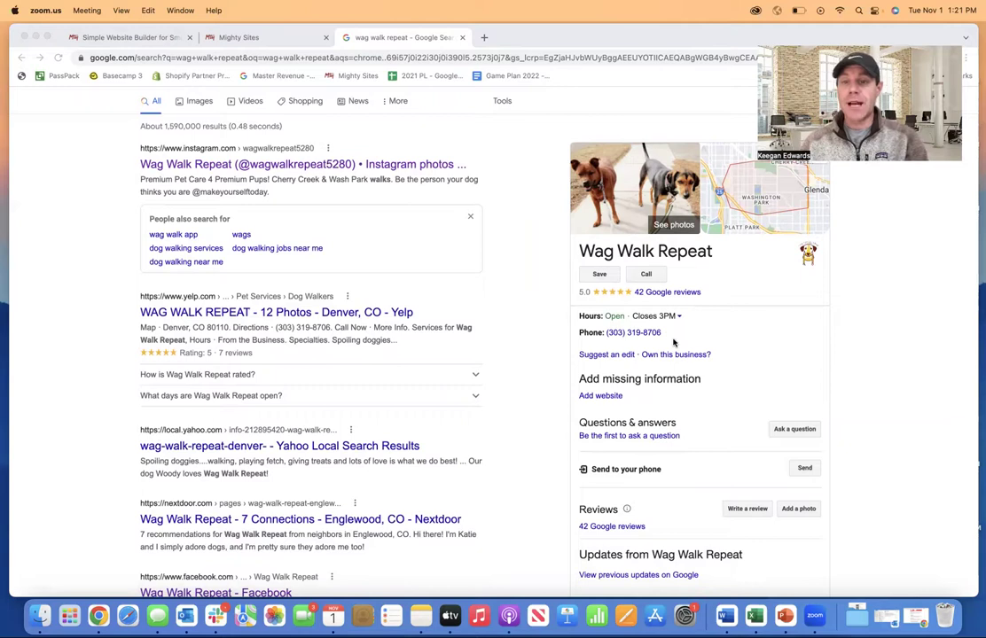
scroll(674, 342, "down", 1)
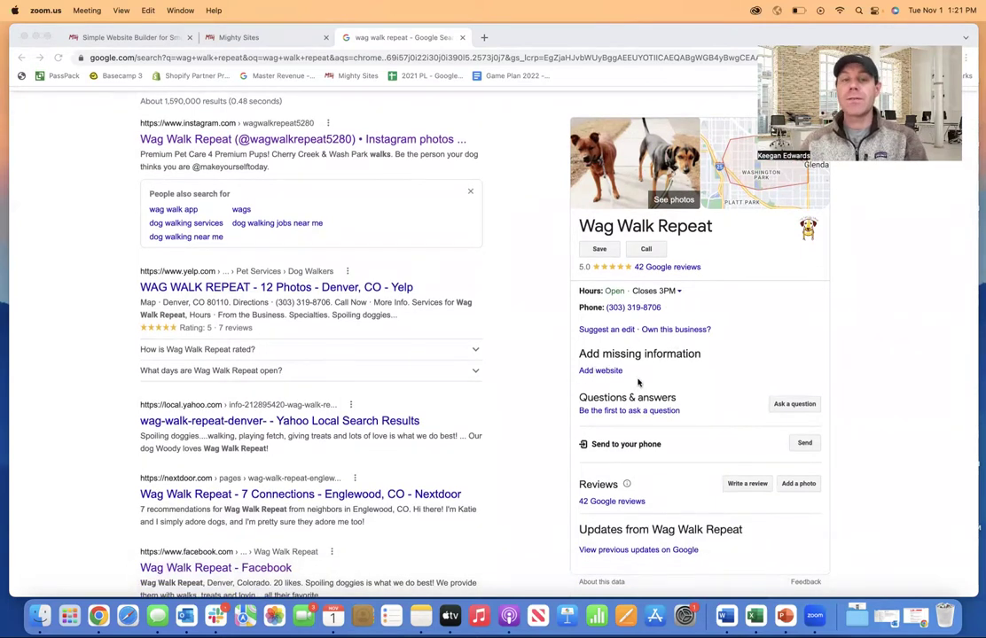
scroll(638, 382, "up", 3)
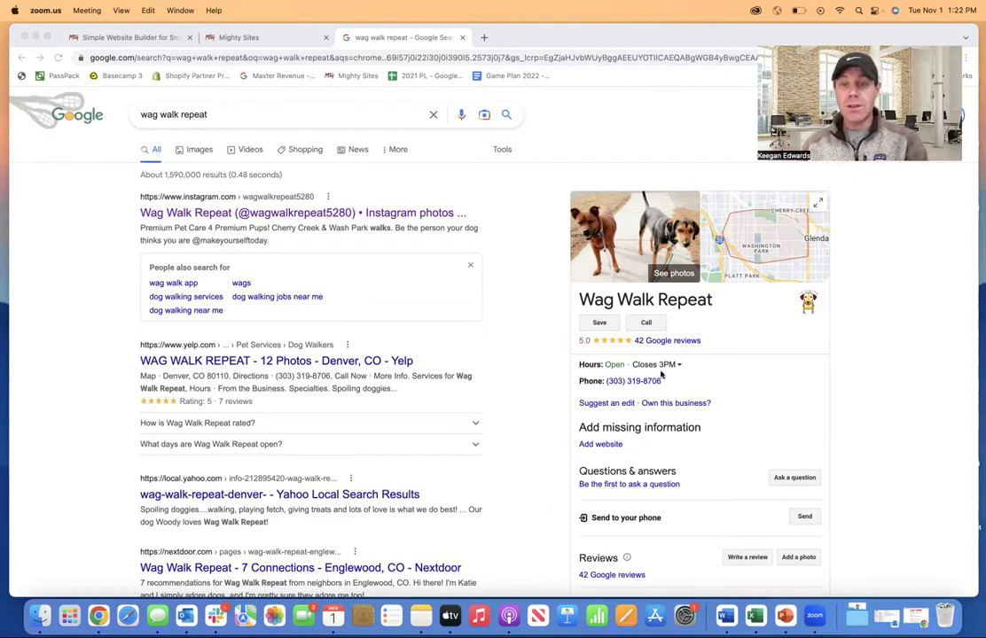
scroll(382, 395, "down", 5)
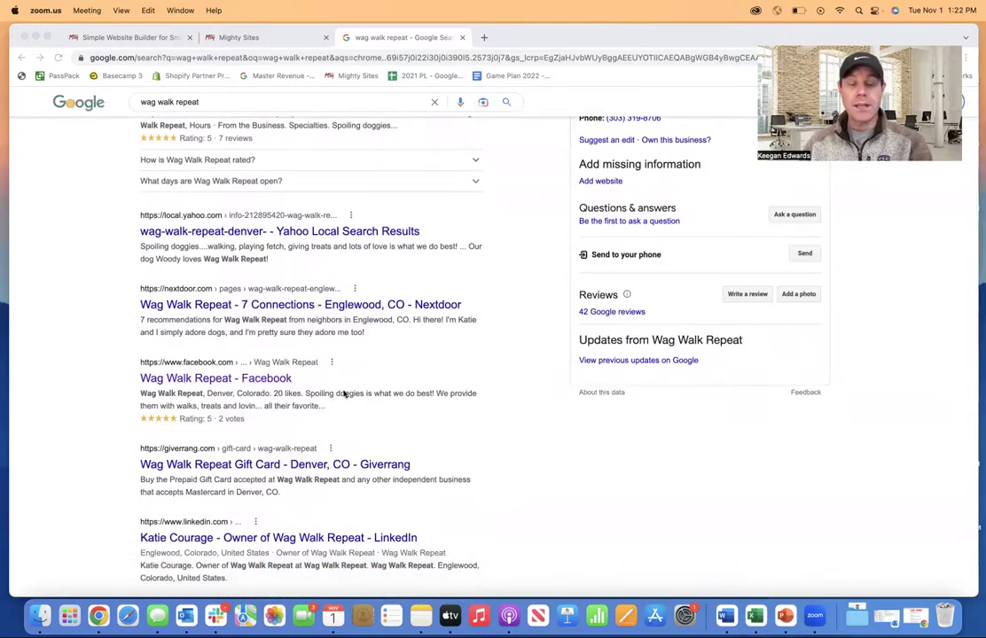
scroll(459, 442, "up", 3)
scroll(535, 432, "up", 3)
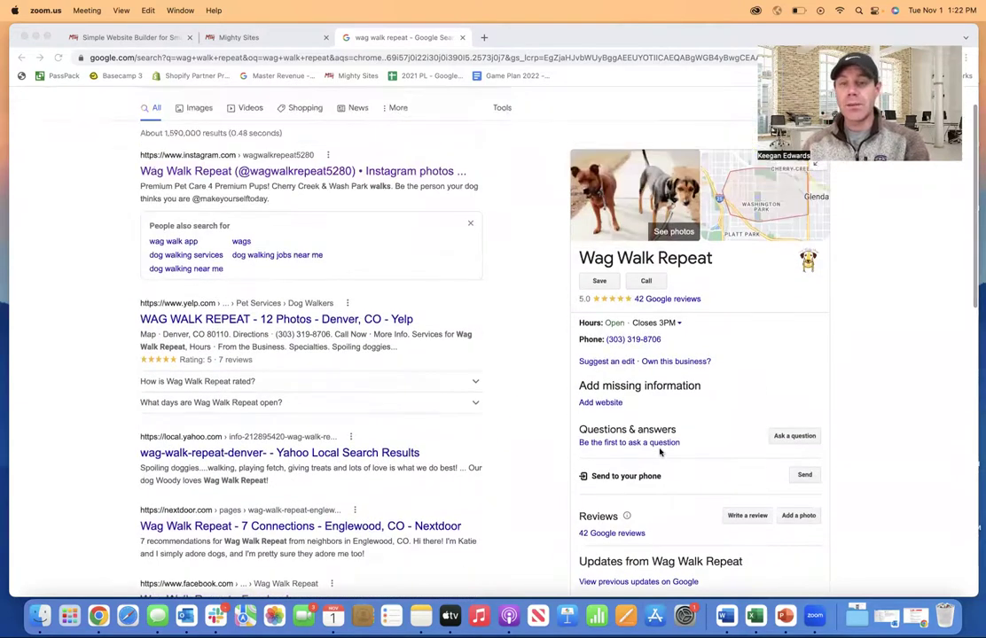
- Browse the mightysites.com homepage's categories and features, then go back to the Wag Walk Repeat Google results
left_click(248, 37)
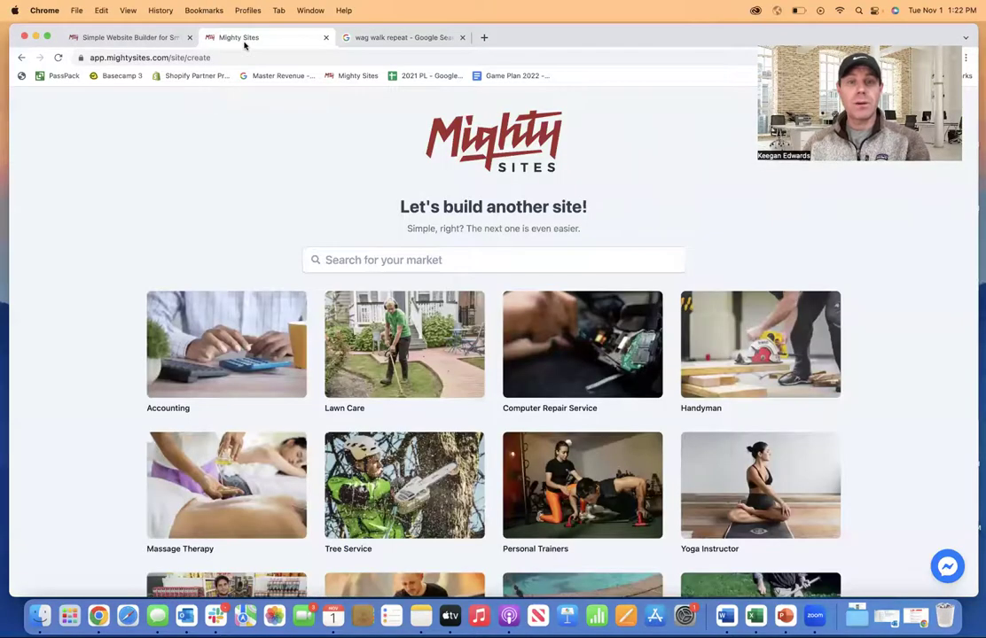
left_click(140, 37)
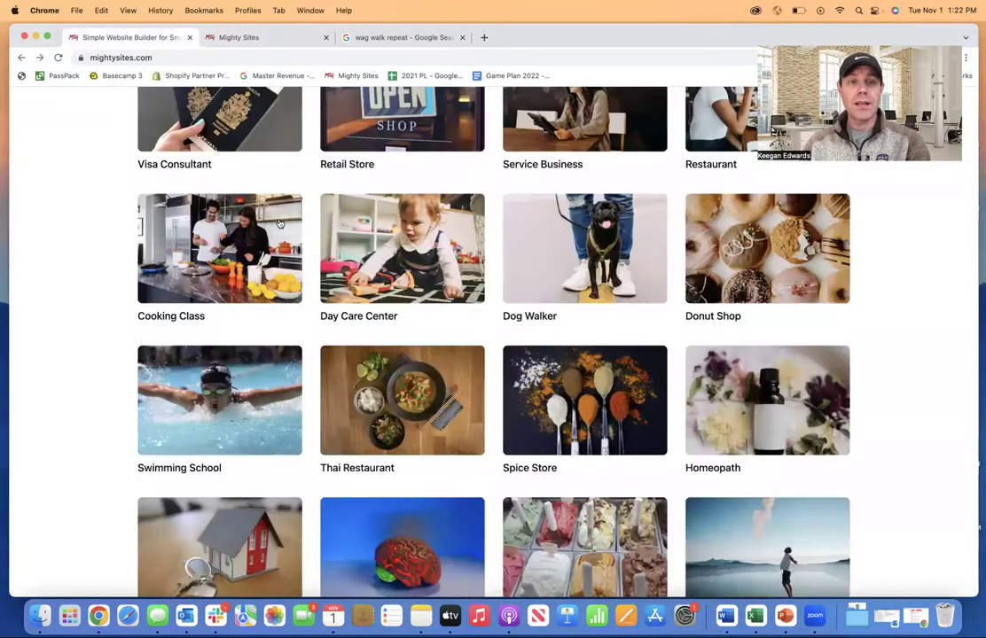
scroll(279, 219, "down", 5)
scroll(279, 219, "up", 20)
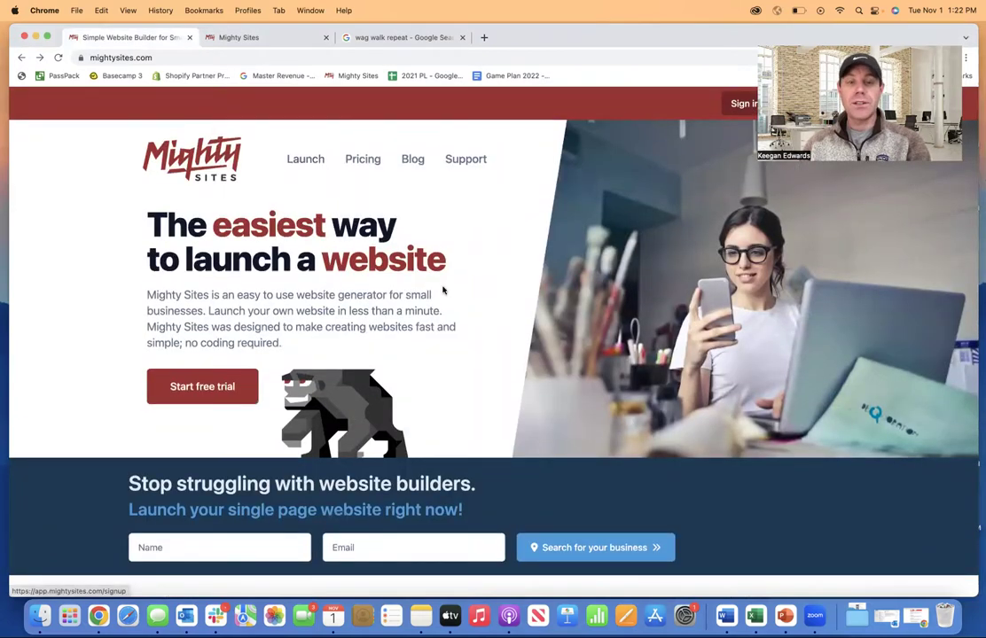
scroll(443, 290, "down", 5)
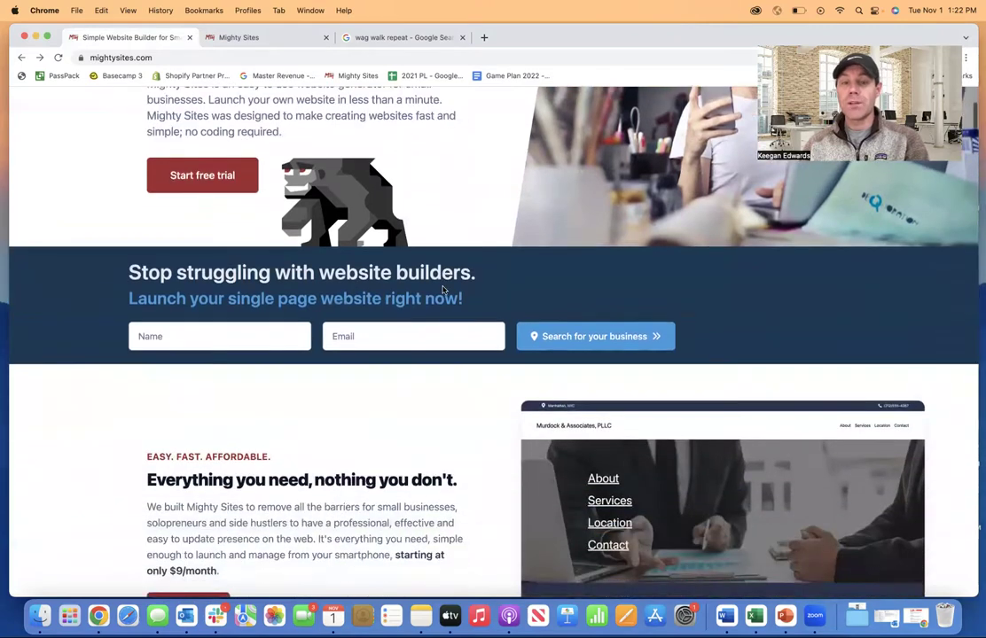
scroll(444, 290, "down", 10)
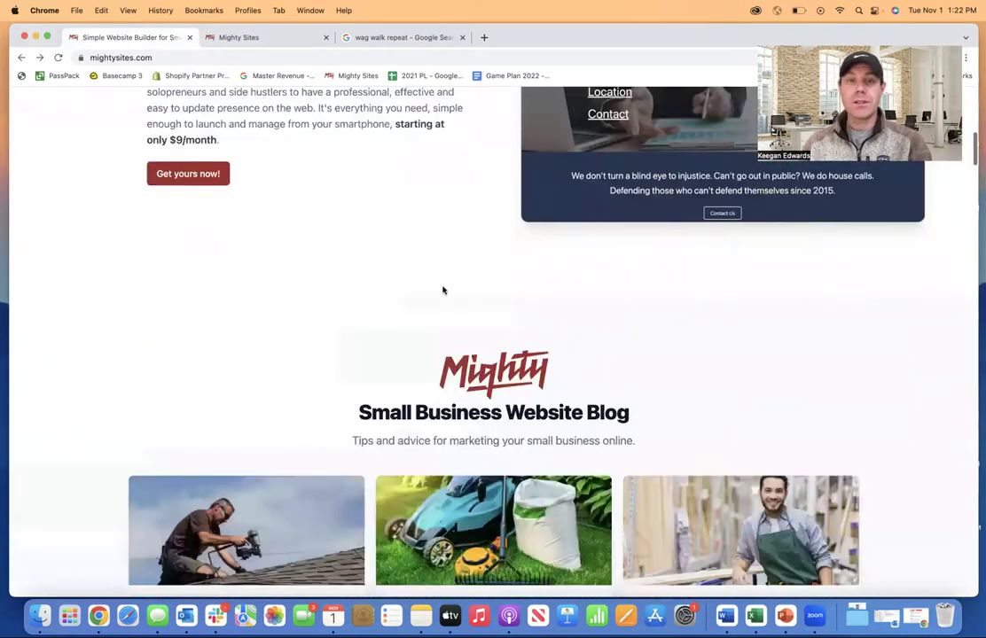
scroll(444, 290, "up", 10)
left_click(390, 37)
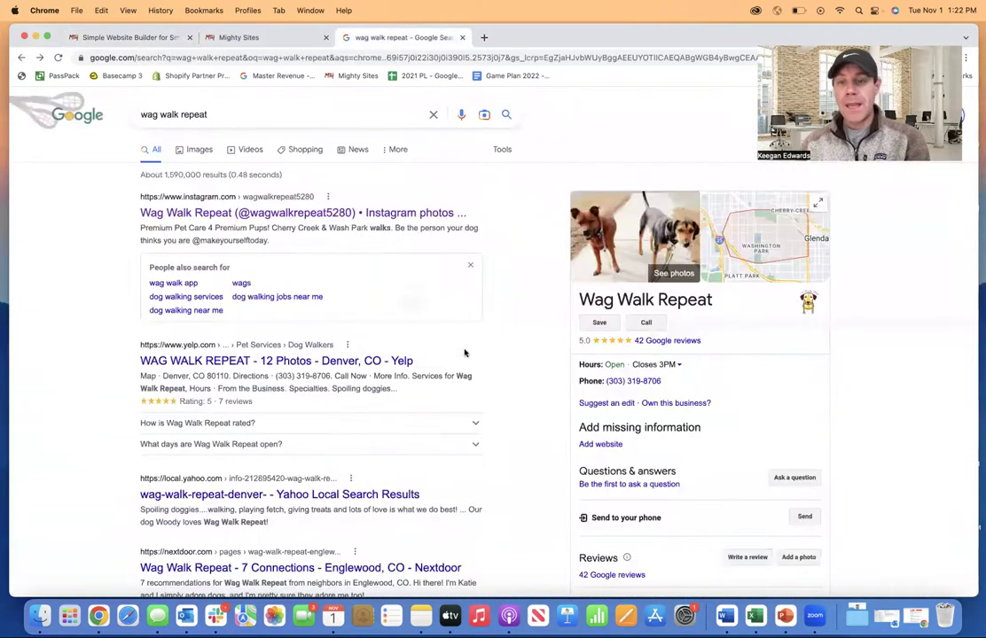
- Search the markets for 'dog w' and choose Dog Walker for the new site
left_click(252, 40)
left_click(391, 258)
type("d")
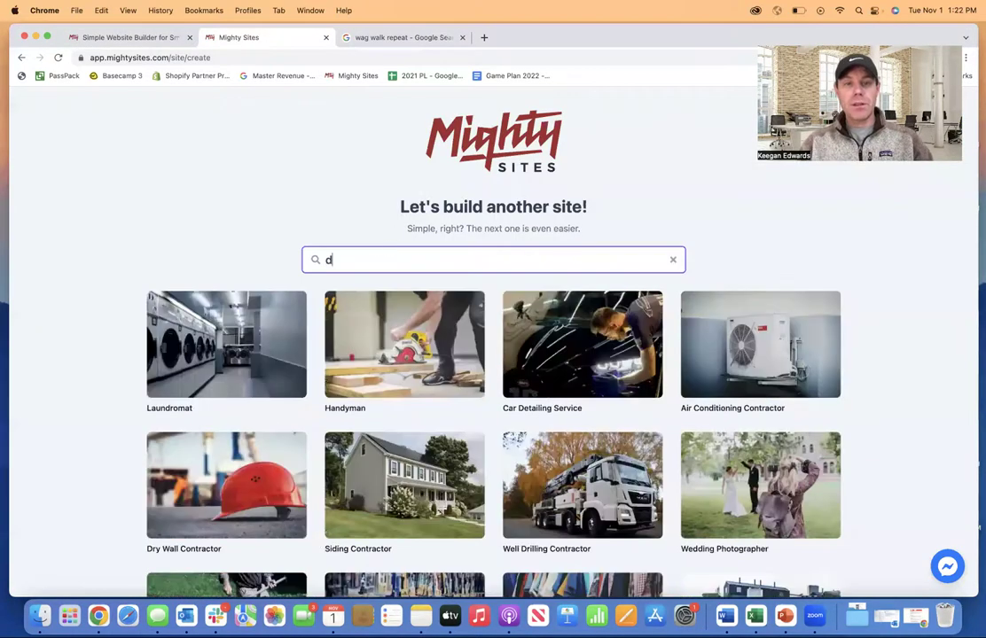
type("og w")
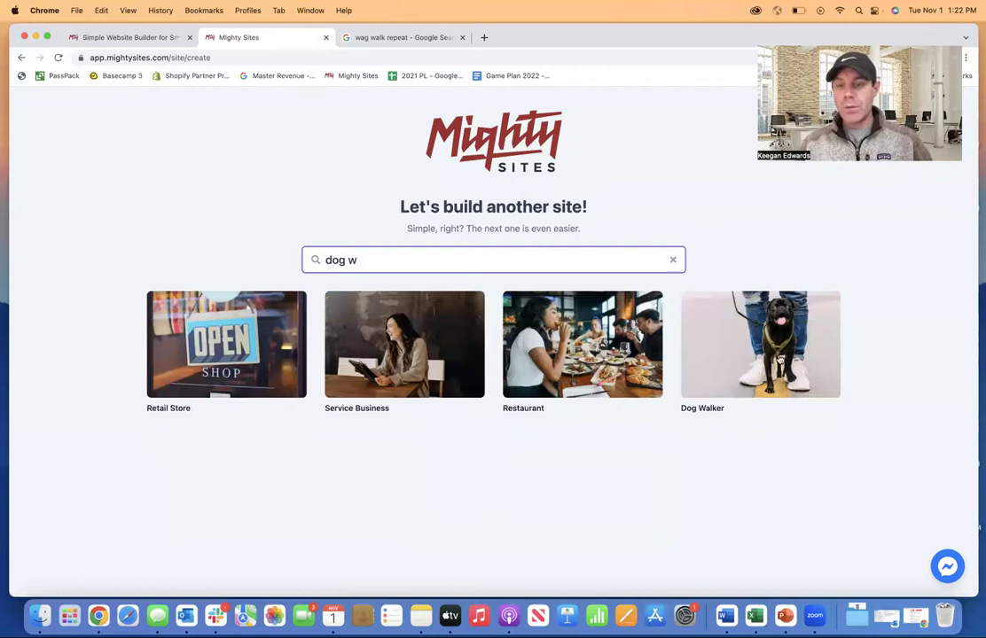
left_click(780, 359)
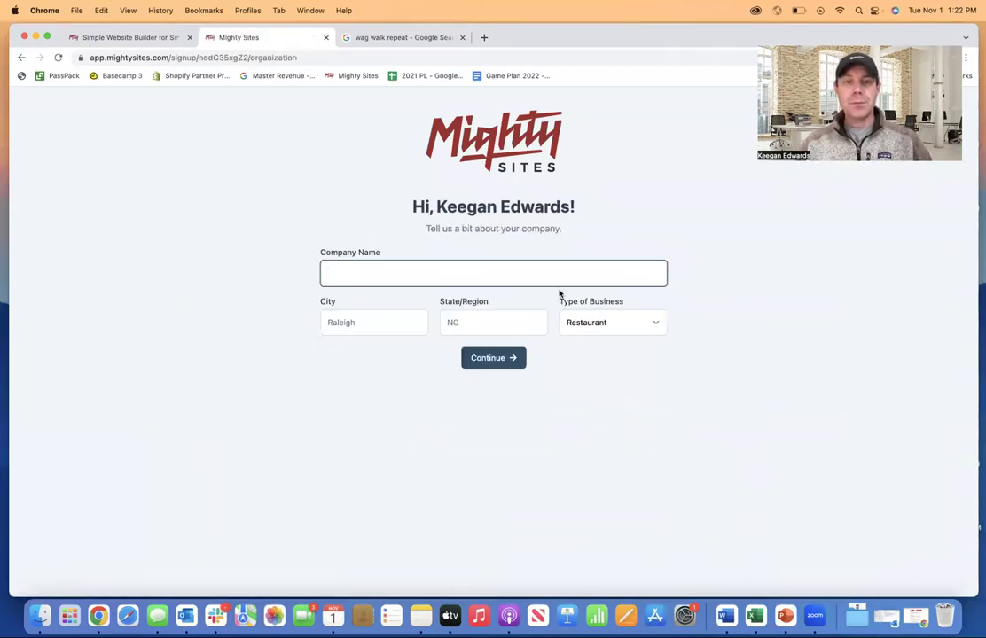
- Enter 'Wag Walk Repeat' as the company name
left_click(372, 37)
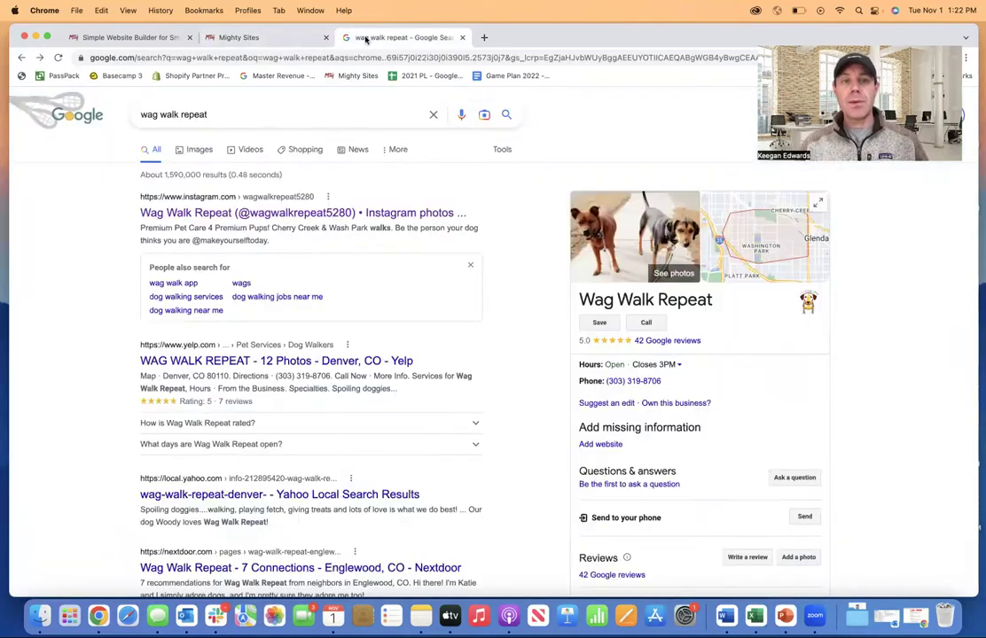
left_click(286, 41)
type("Wag ")
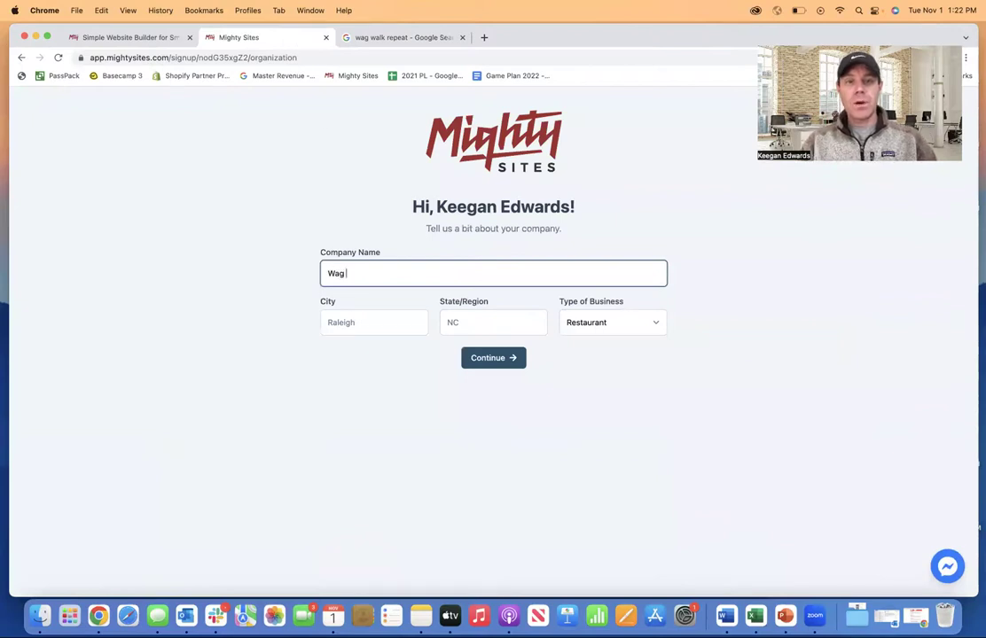
type("Walk Repeat")
key("Tab")
- Scroll the Google results to find the business's Facebook listing
left_click(374, 38)
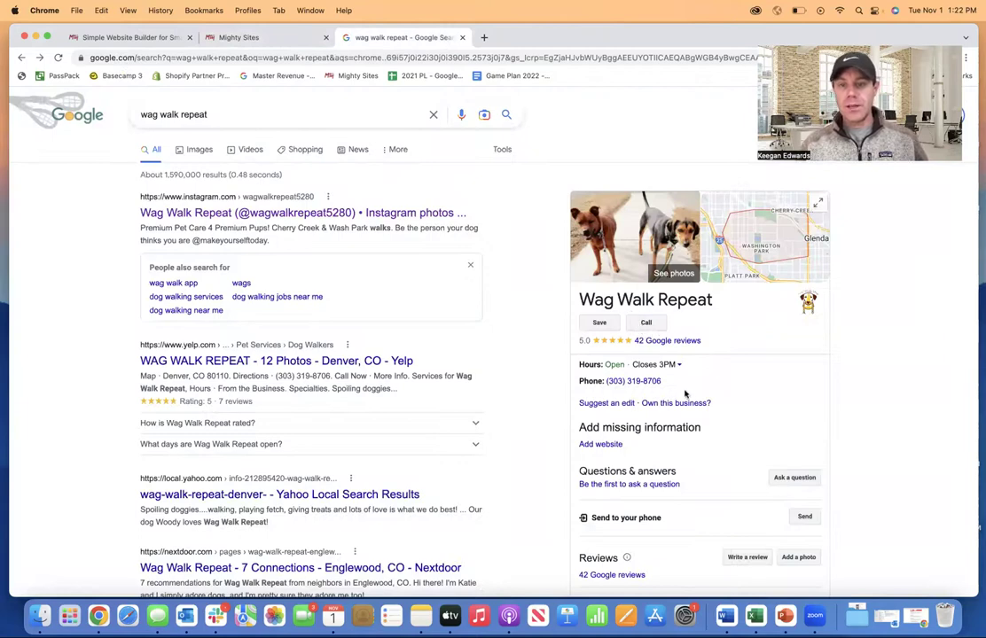
scroll(716, 423, "down", 3)
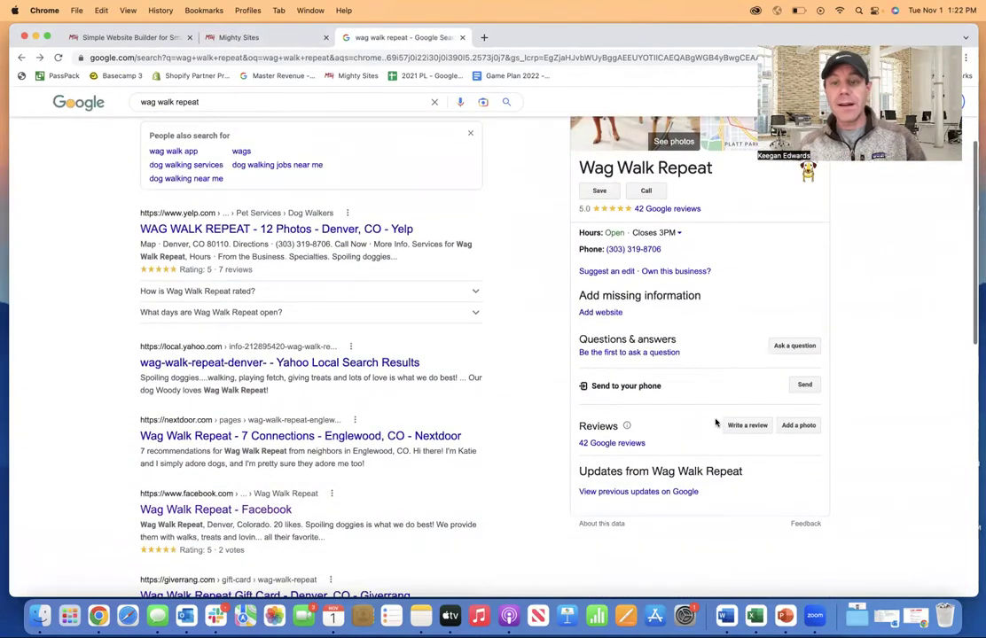
scroll(715, 423, "up", 3)
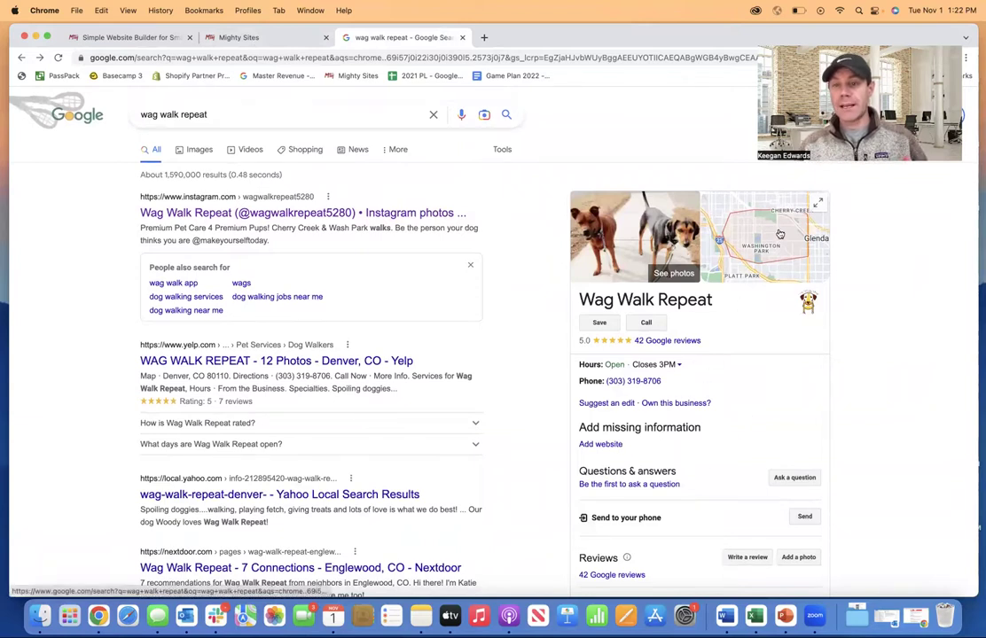
scroll(313, 348, "down", 3)
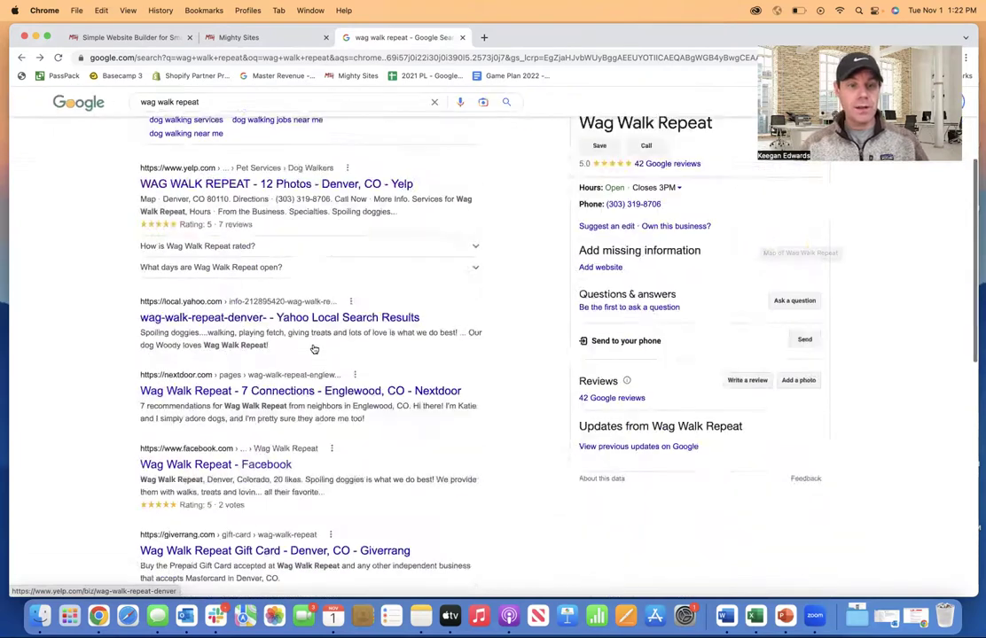
scroll(313, 349, "down", 3)
- Open Wag Walk Repeat's Facebook page, try its listed website, and close the unreachable tab
left_click(264, 326)
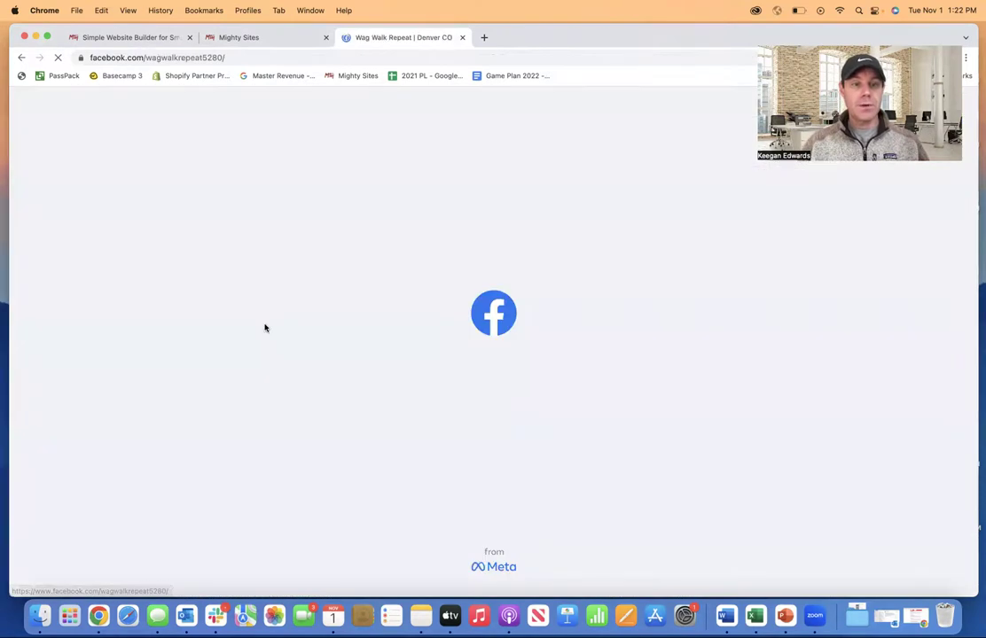
scroll(296, 424, "down", 3)
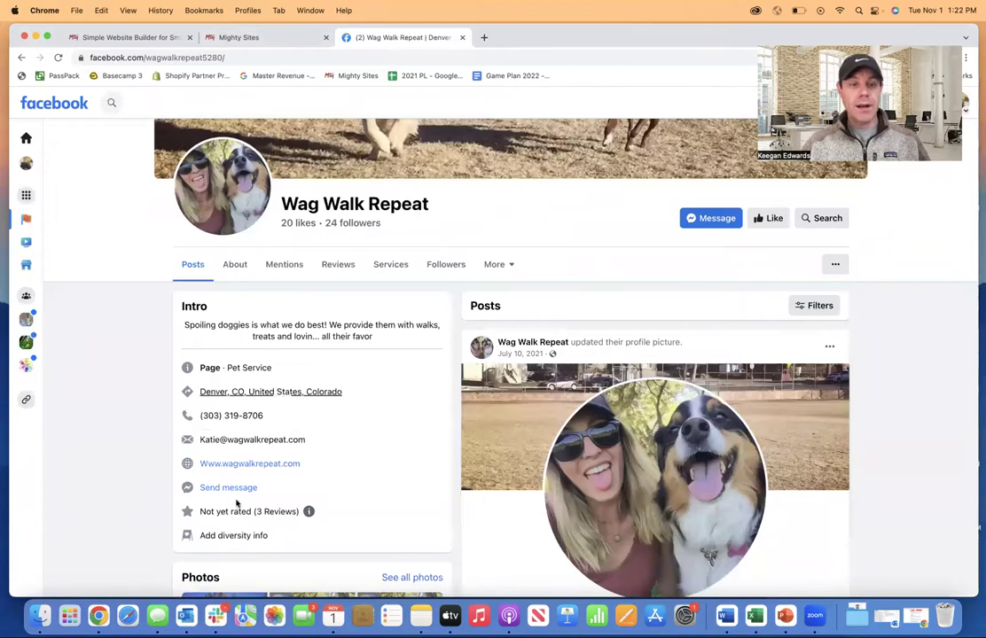
scroll(263, 465, "down", 1)
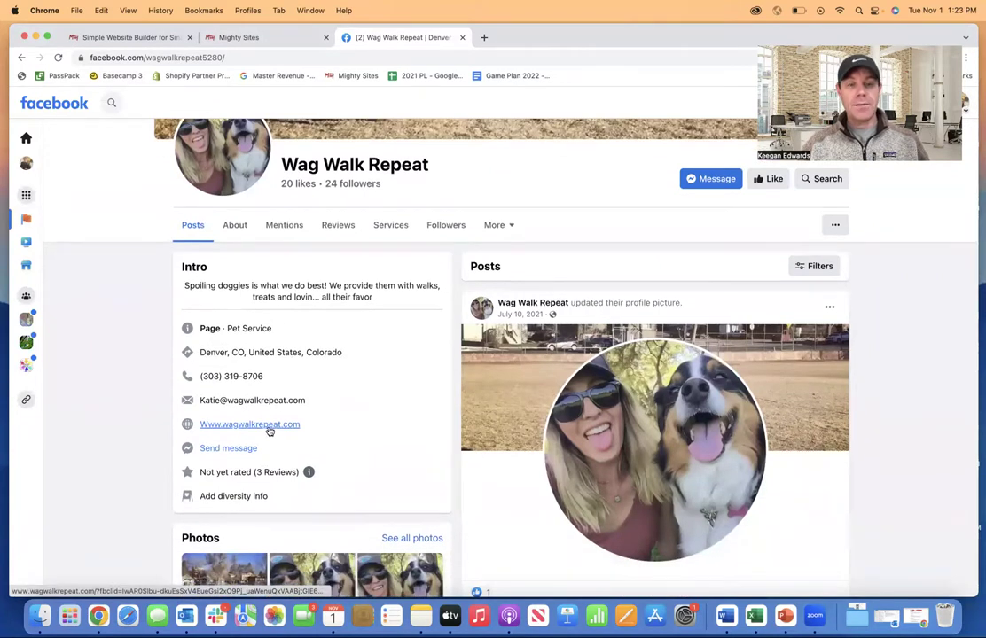
left_click(270, 429)
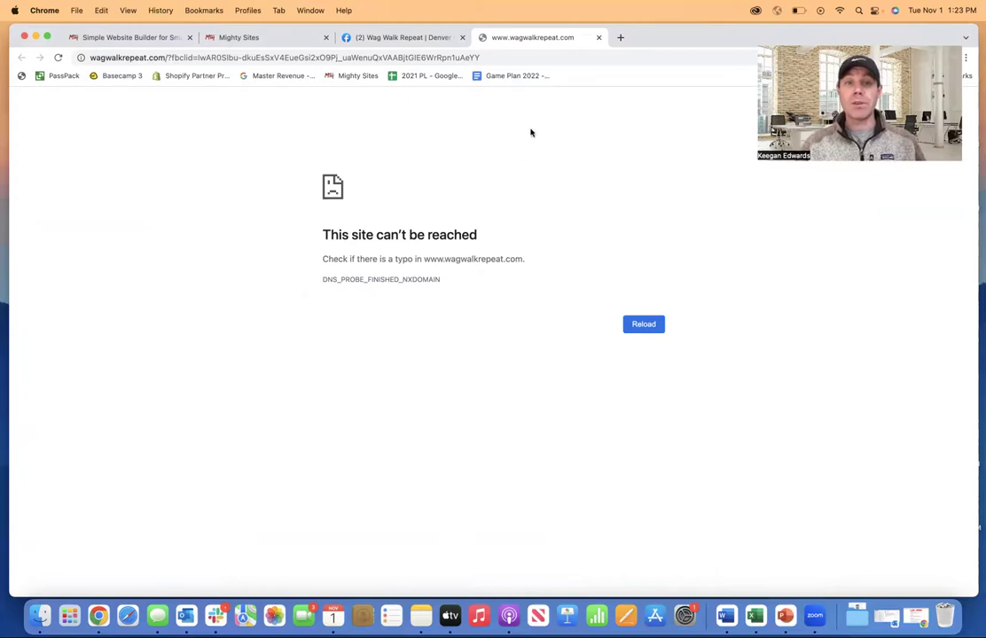
left_click(597, 38)
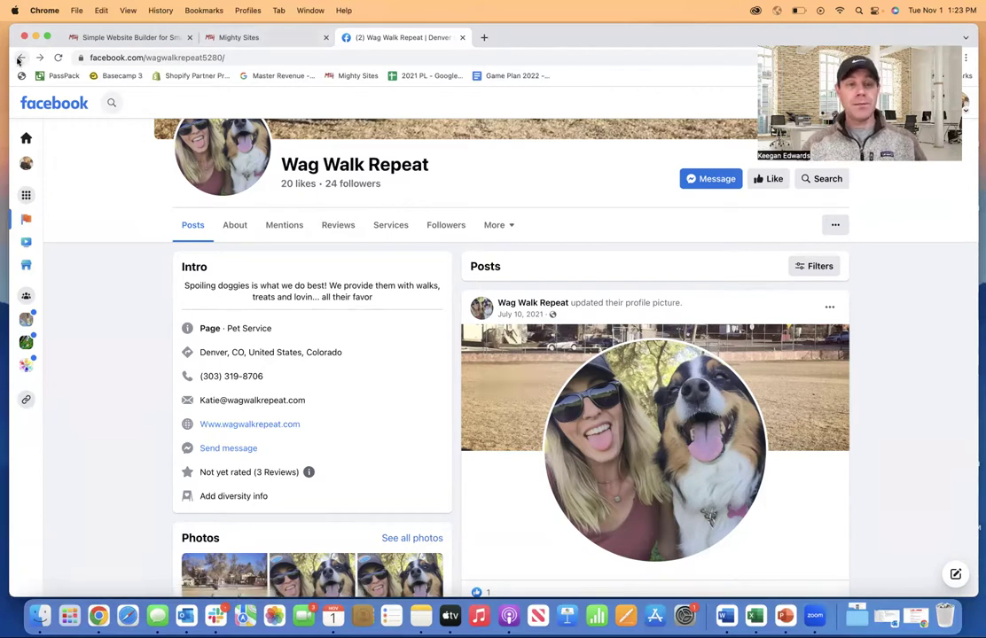
- Enter Denver, CO as the location, set business type to Service, and continue
left_click(267, 39)
type("Denv")
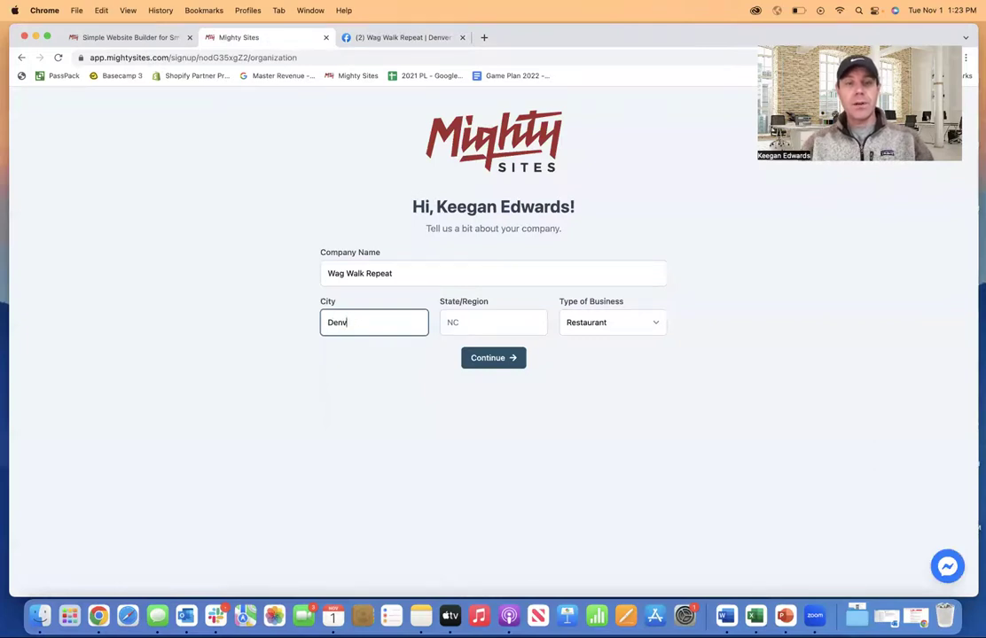
type("er")
key("Tab")
type("CO")
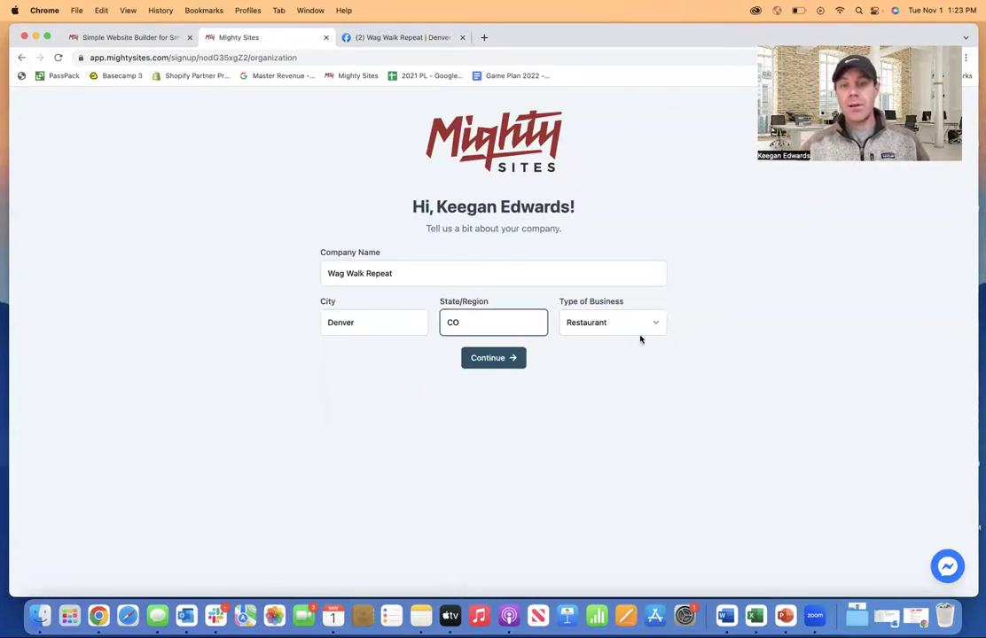
left_click(640, 328)
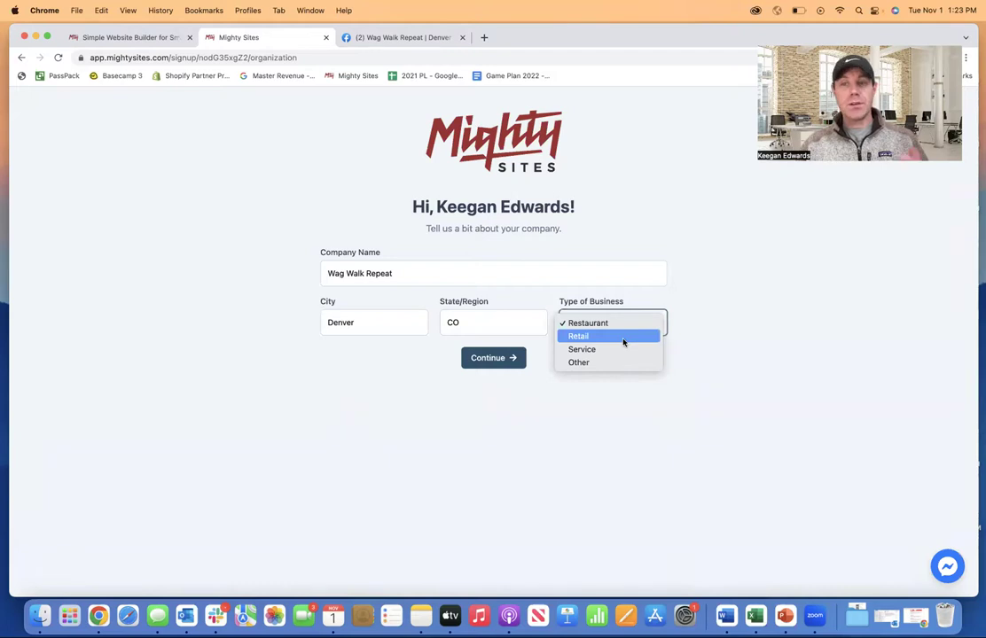
left_click(621, 351)
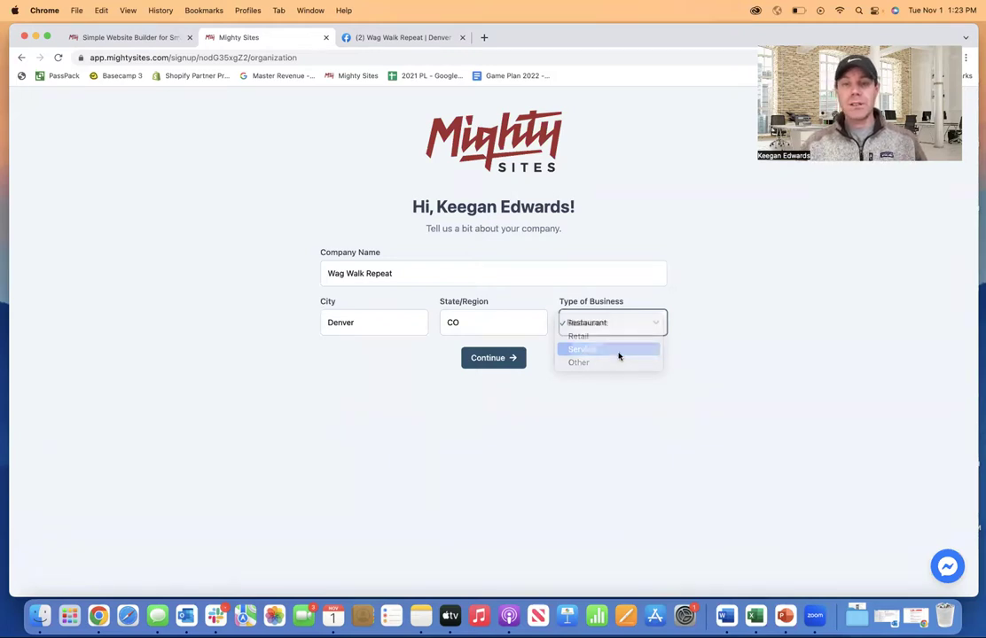
left_click(502, 363)
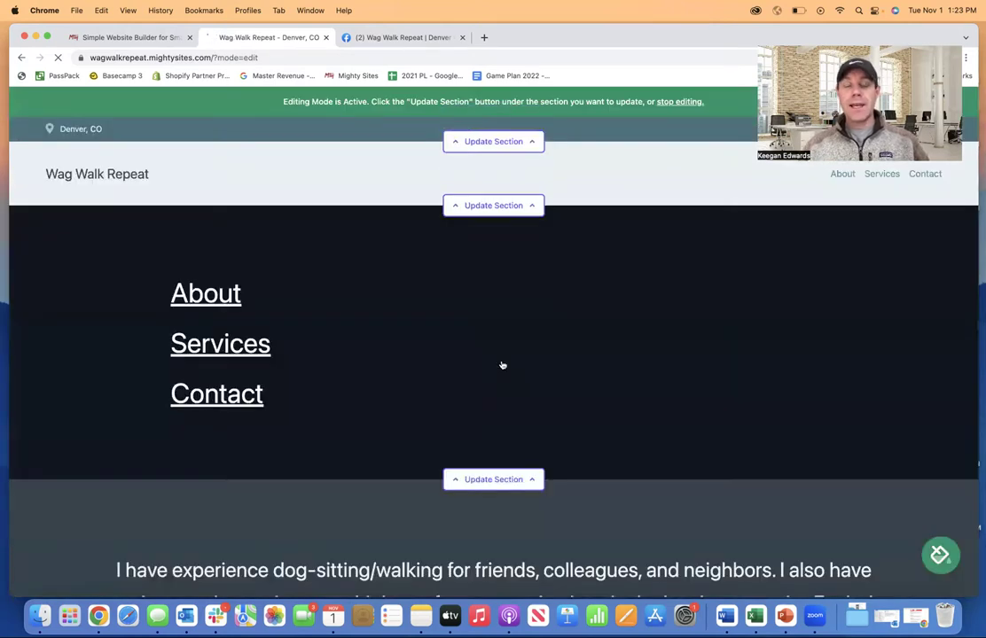
scroll(502, 365, "down", 5)
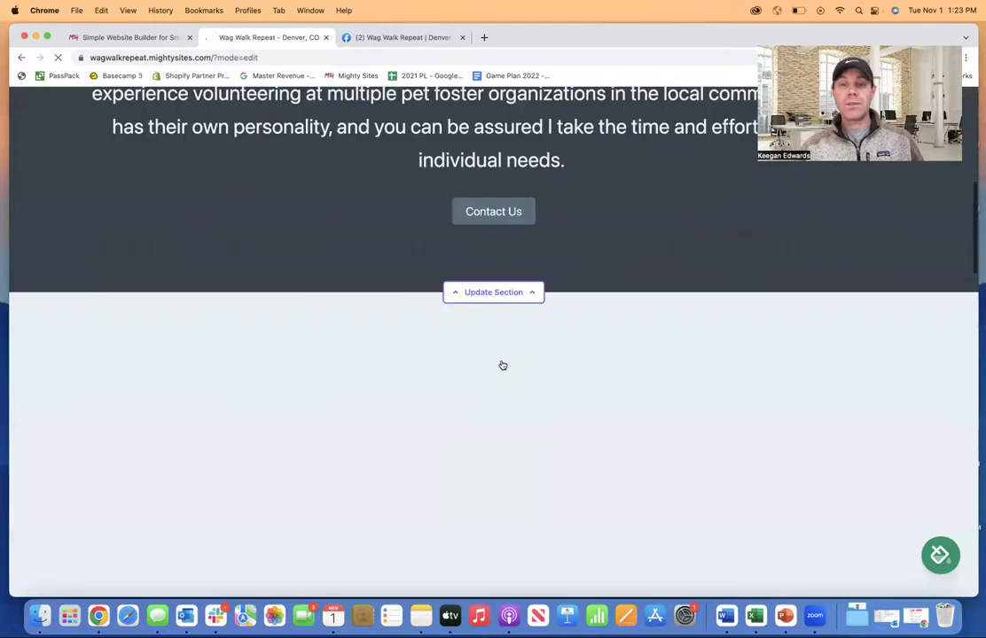
scroll(502, 365, "down", 5)
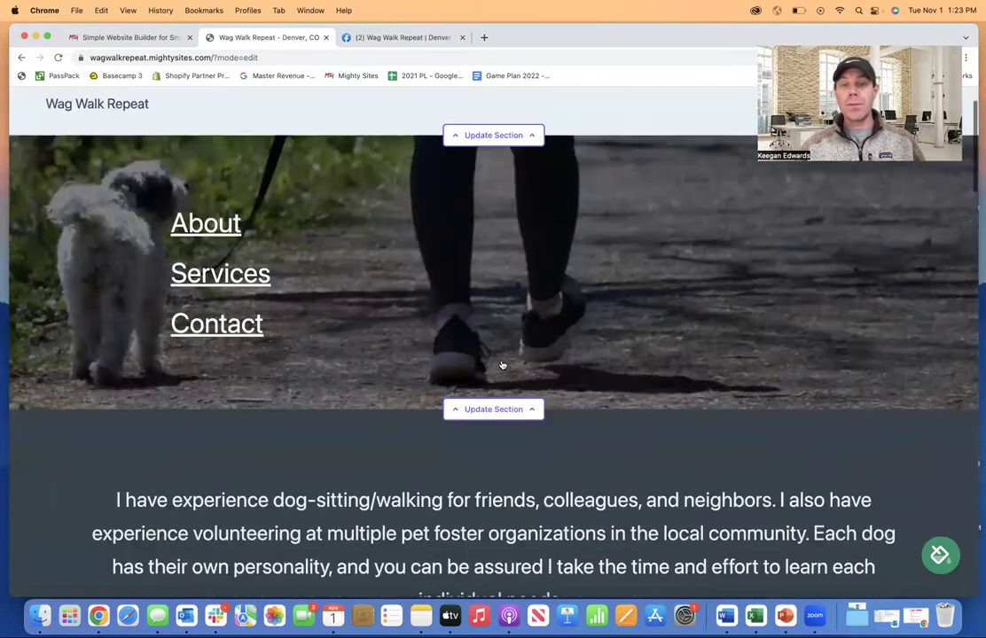
scroll(502, 366, "down", 5)
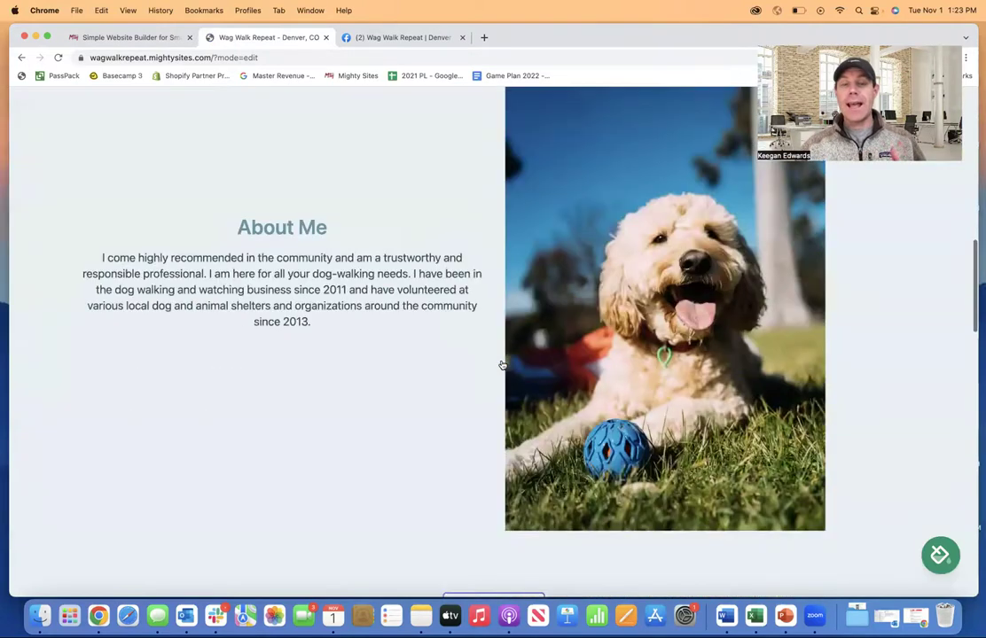
scroll(502, 365, "down", 3)
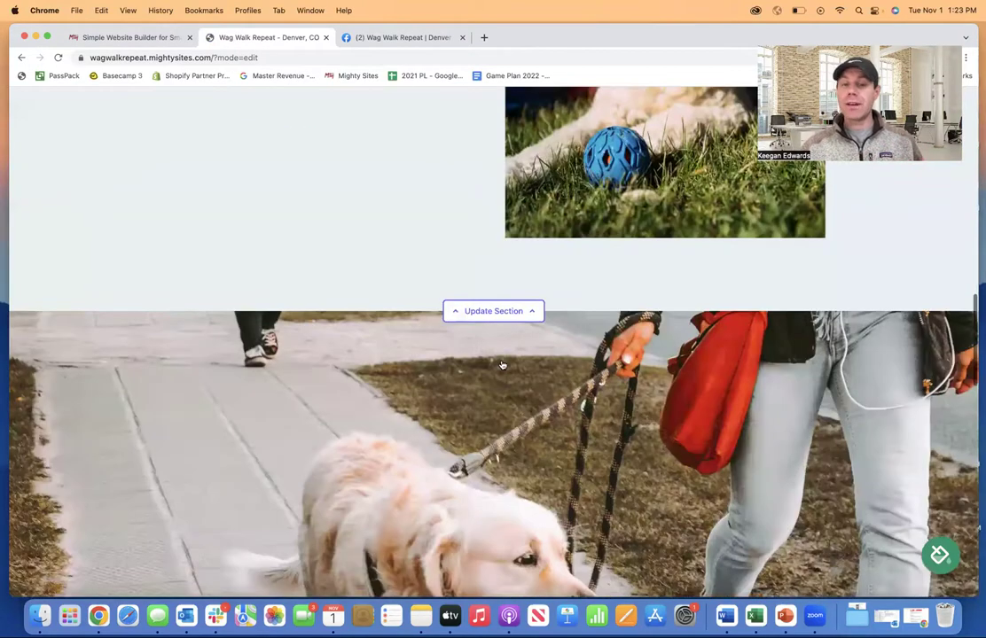
scroll(502, 365, "down", 5)
scroll(502, 365, "down", 10)
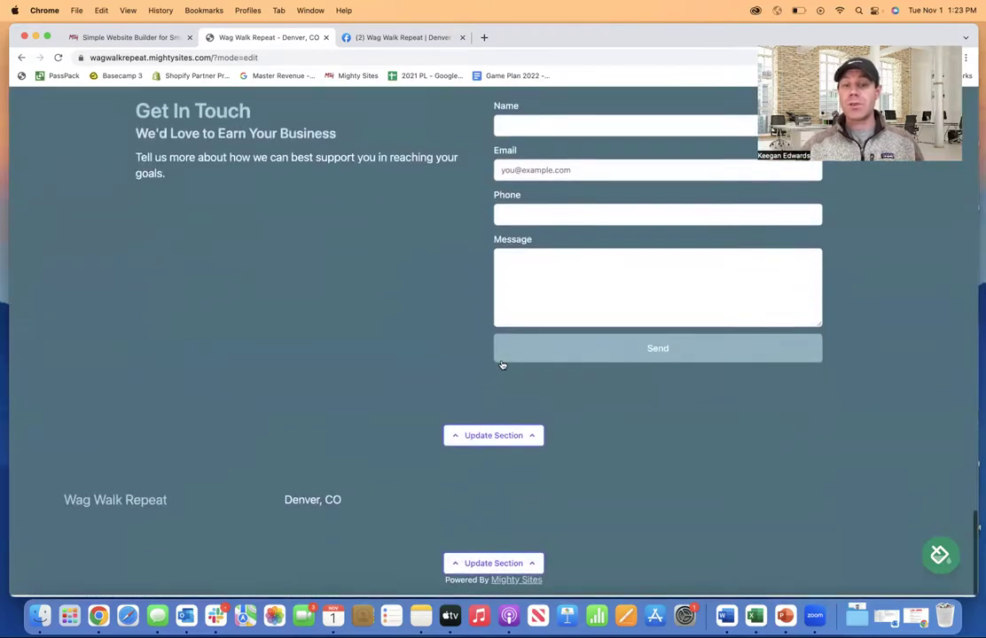
scroll(502, 367, "up", 5)
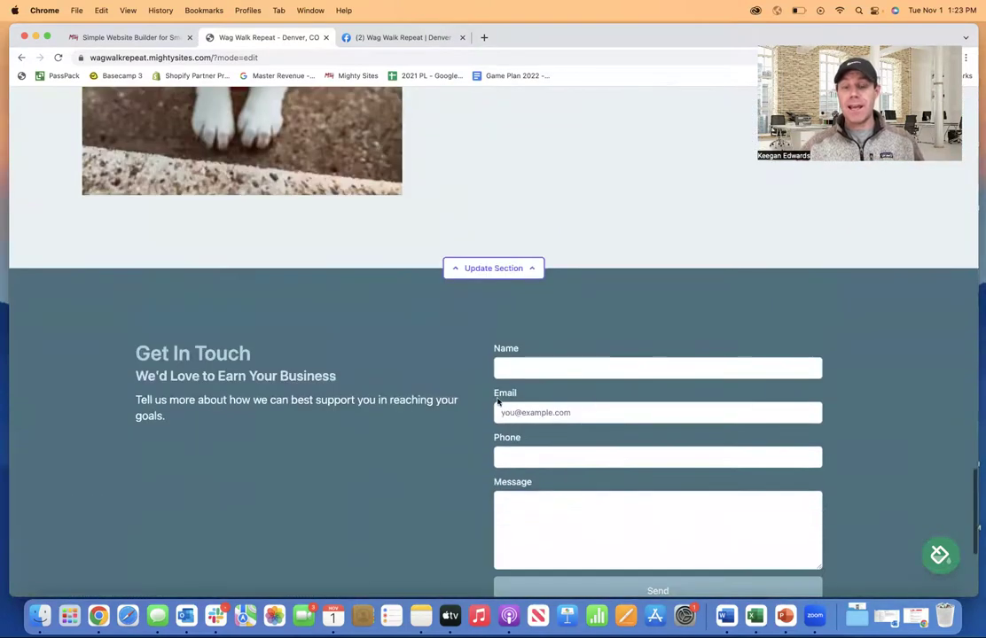
scroll(581, 414, "down", 2)
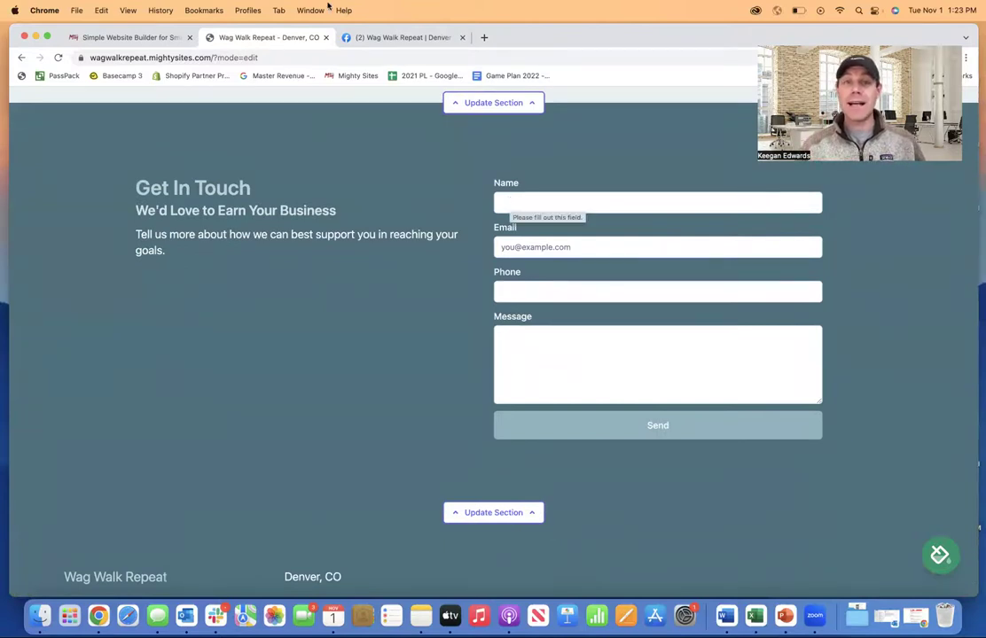
- Search Google for 'wag walk repeat' and scroll through the results and business panel
left_click(374, 40)
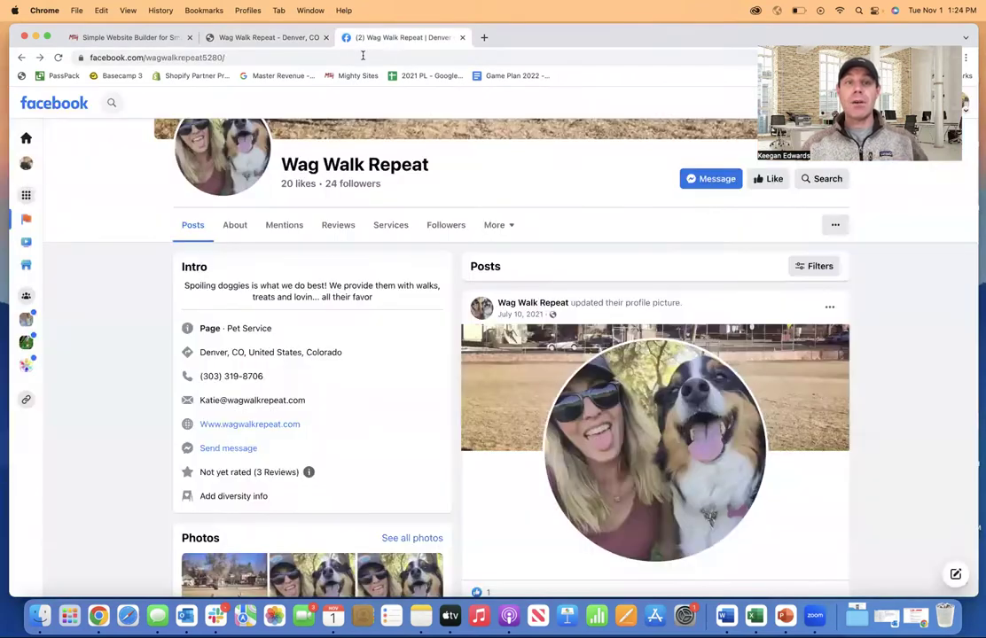
left_click(362, 56)
type("w")
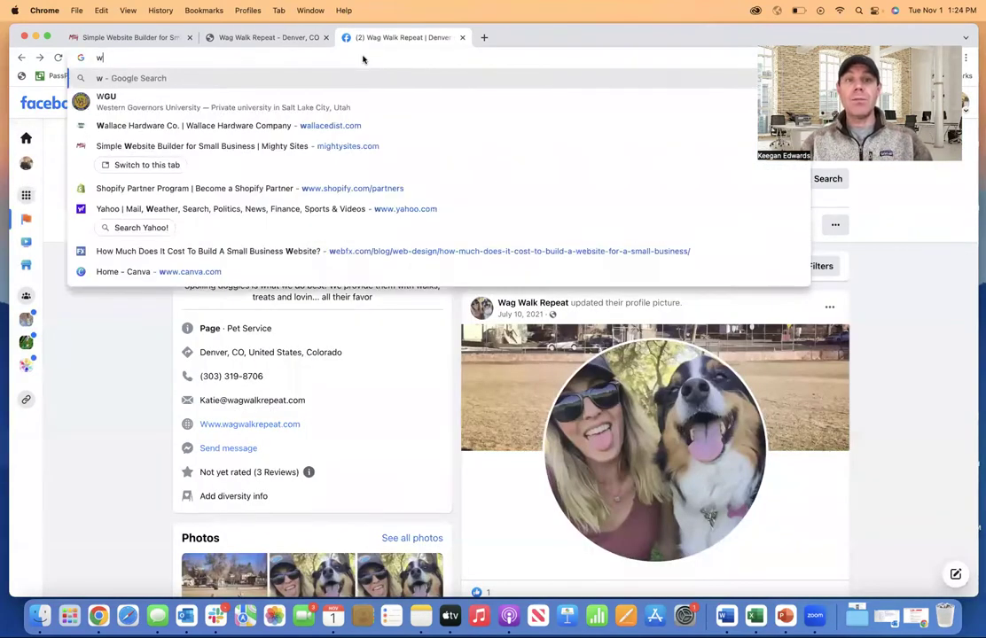
type("ag wal")
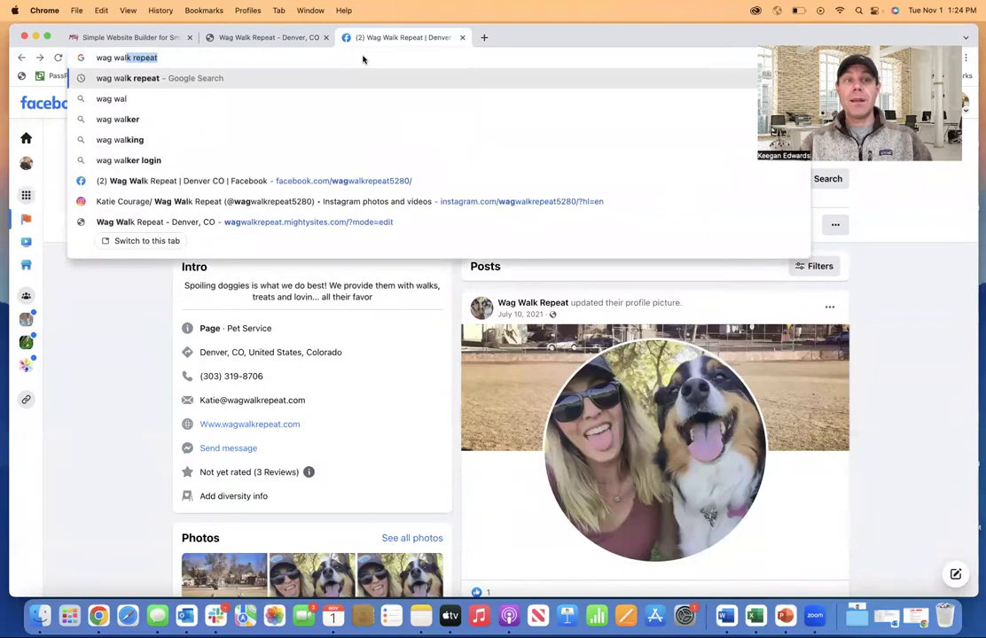
type("k repe")
key("Return")
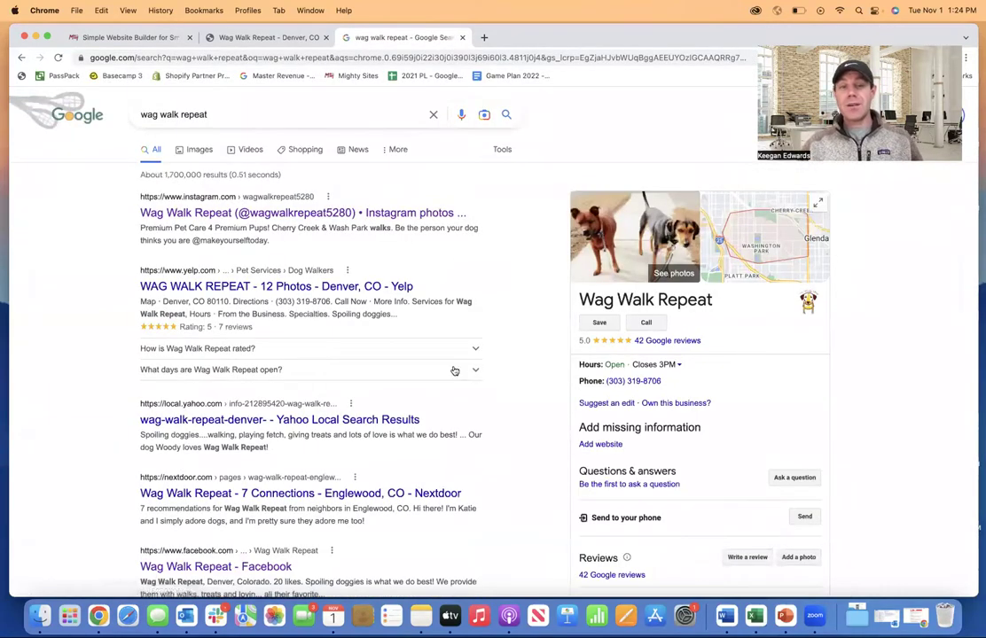
scroll(454, 369, "down", 2)
scroll(452, 369, "down", 3)
scroll(447, 396, "up", 4)
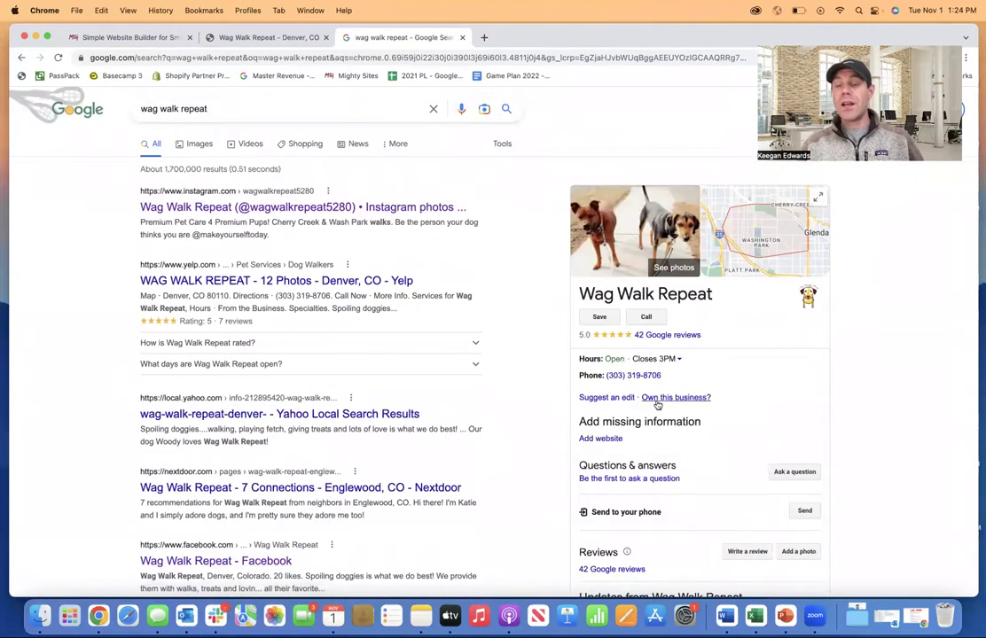
scroll(657, 404, "down", 2)
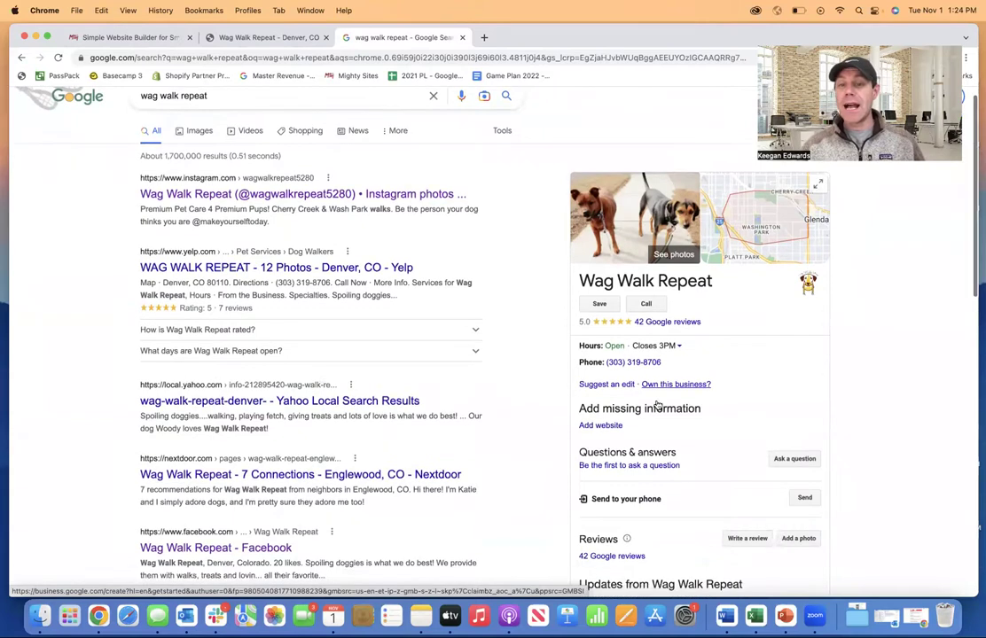
- Return to the 'Wag Walk Repeat - Denver, CO' site editor and scroll to the top
scroll(414, 134, "up", 2)
left_click(252, 40)
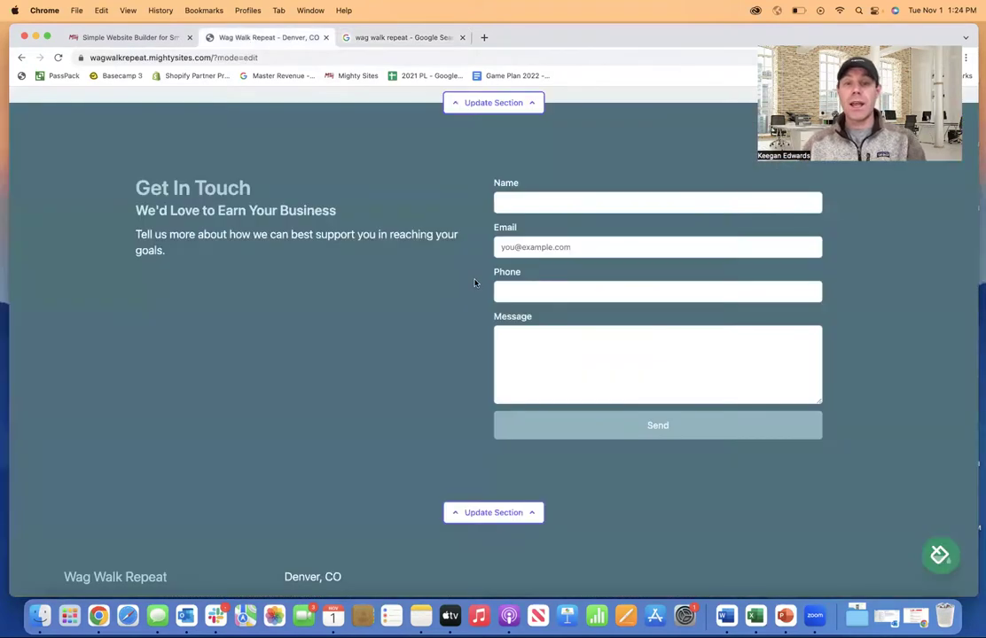
scroll(474, 282, "up", 10)
scroll(474, 282, "up", 5)
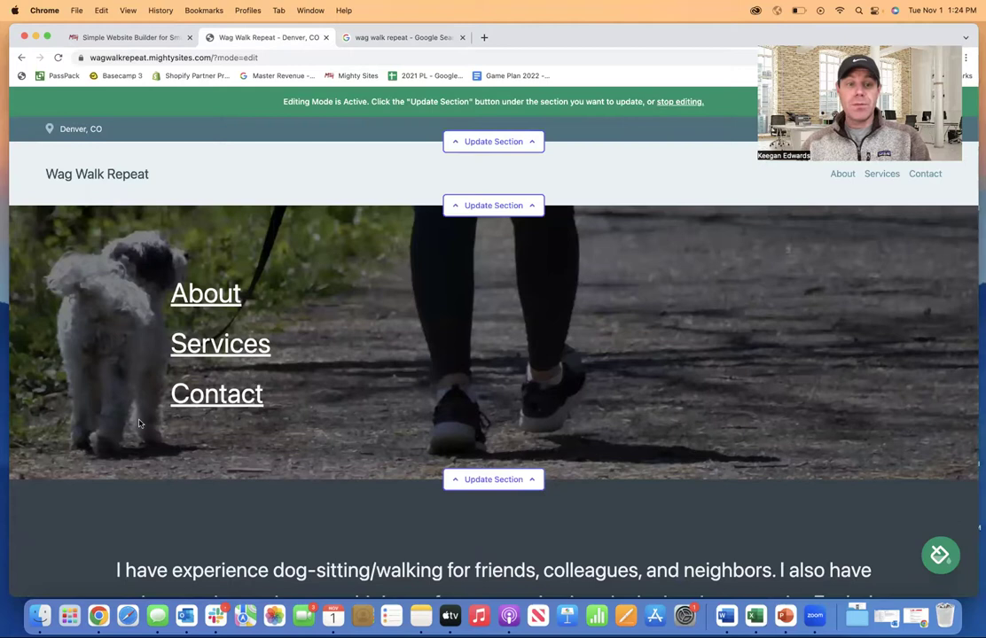
- Copy the business phone number from Google into the location's Phone number field and save
left_click(478, 143)
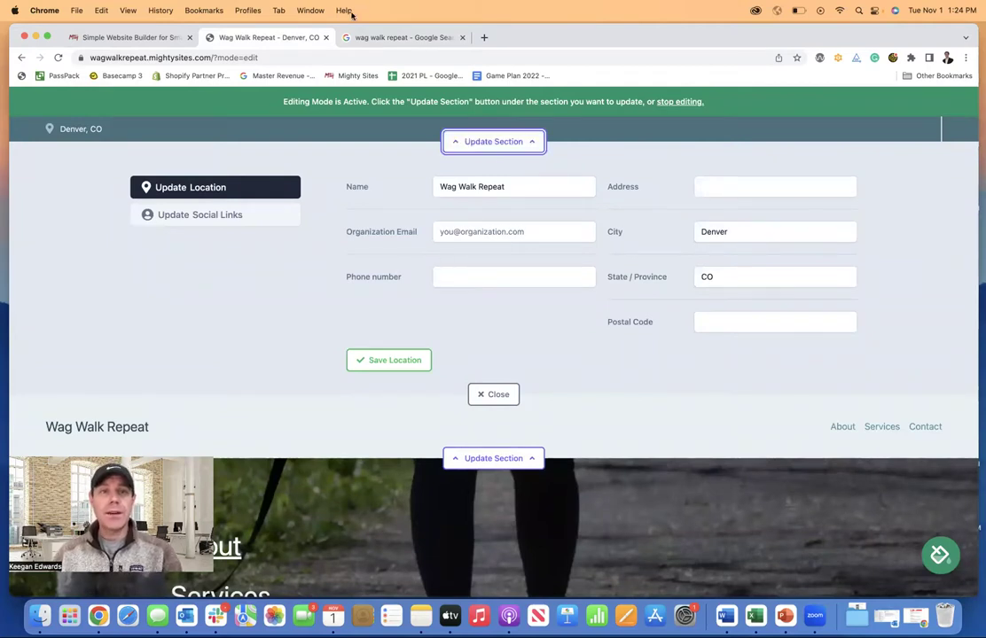
left_click(359, 37)
scroll(611, 372, "down", 2)
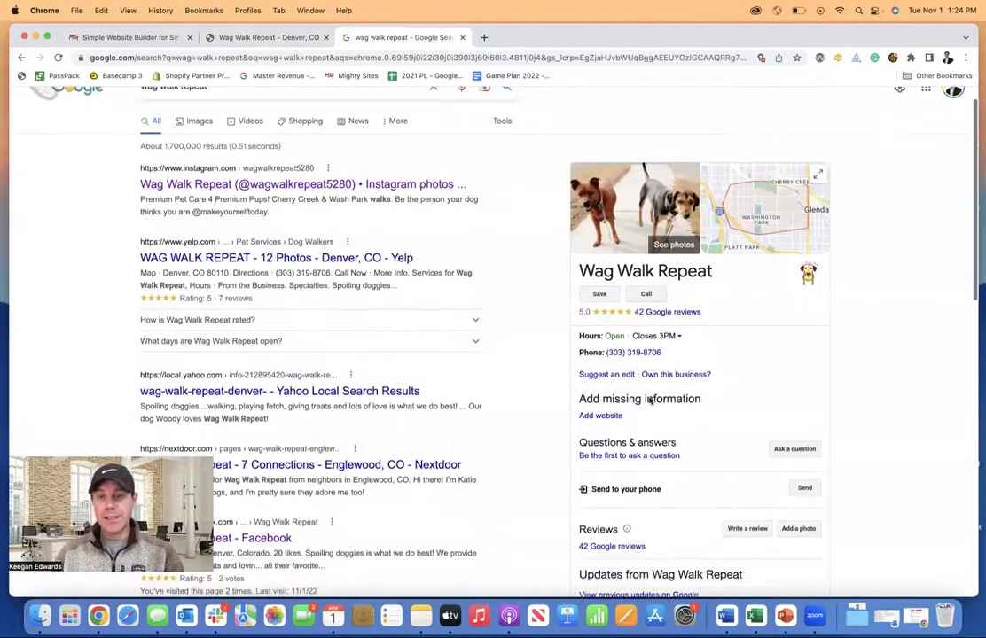
scroll(650, 401, "down", 1)
left_click_drag(662, 325, 607, 326)
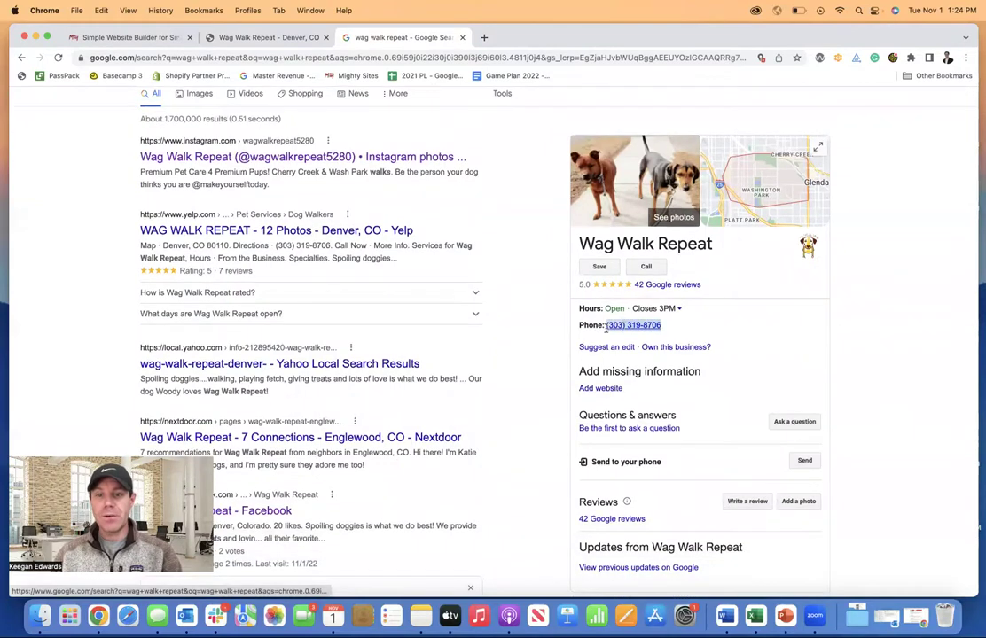
key("super+c")
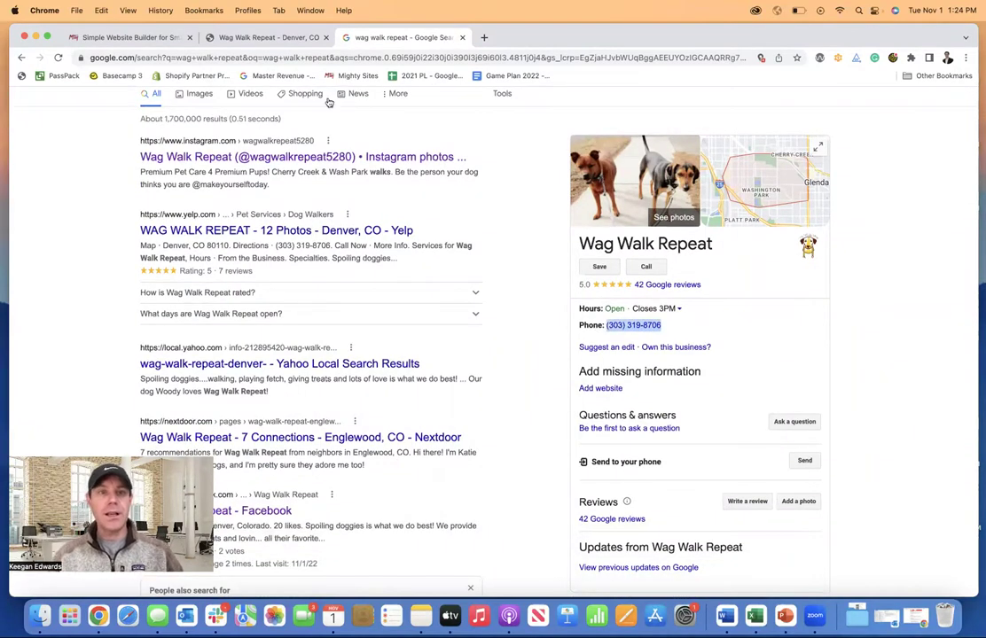
left_click(284, 37)
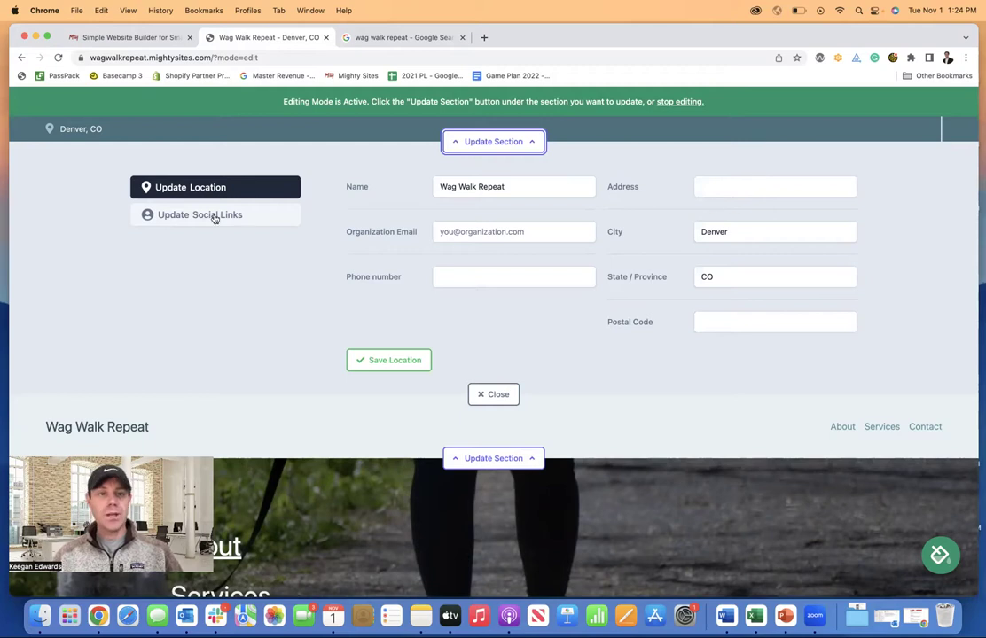
left_click(486, 282)
key("super+v")
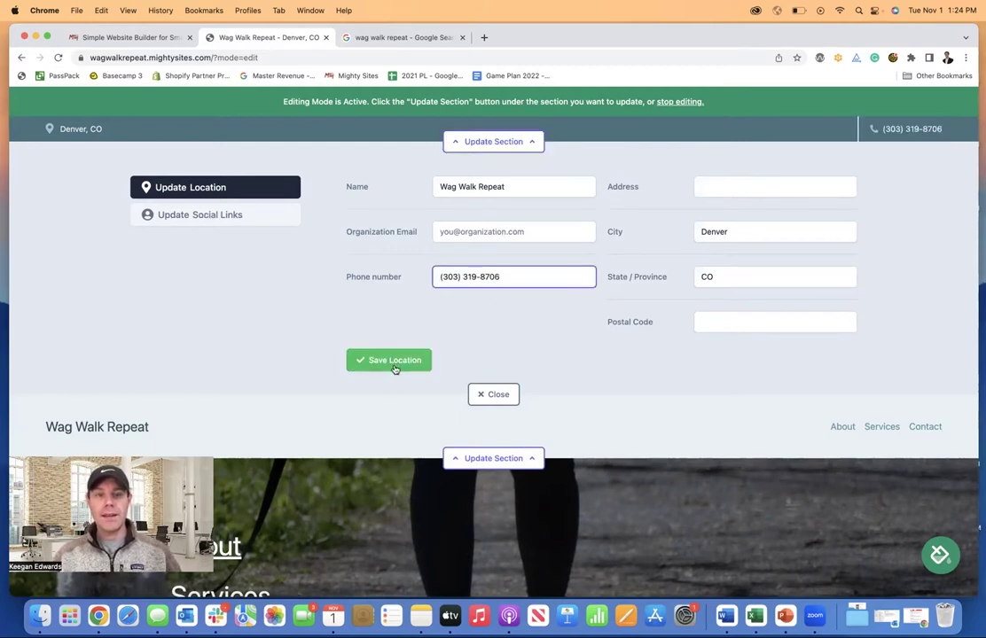
left_click(394, 361)
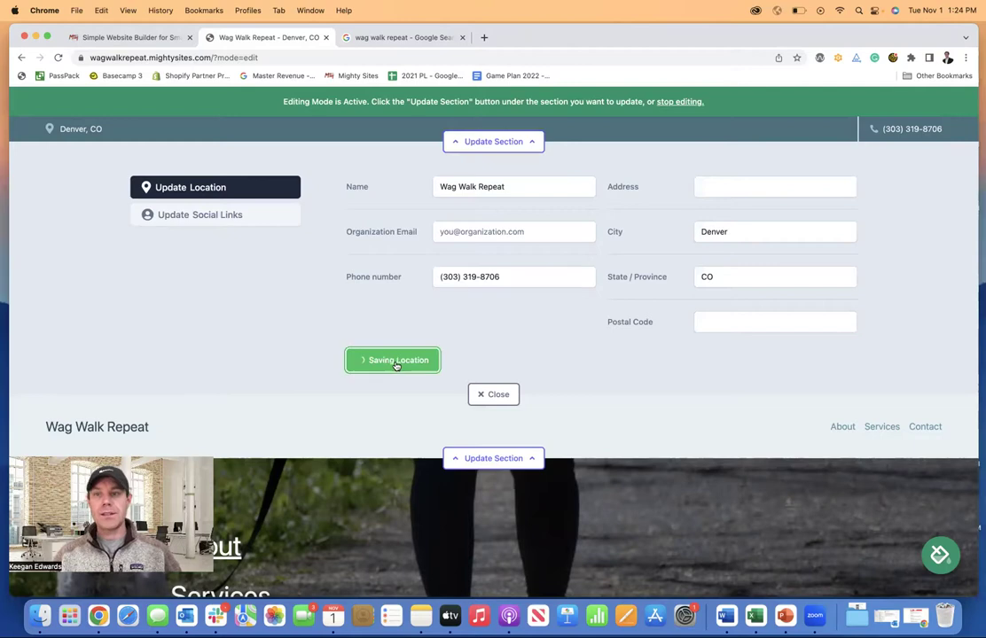
- Open the Facebook result in a new tab and select the business email in its Intro
left_click(395, 37)
scroll(462, 329, "down", 3)
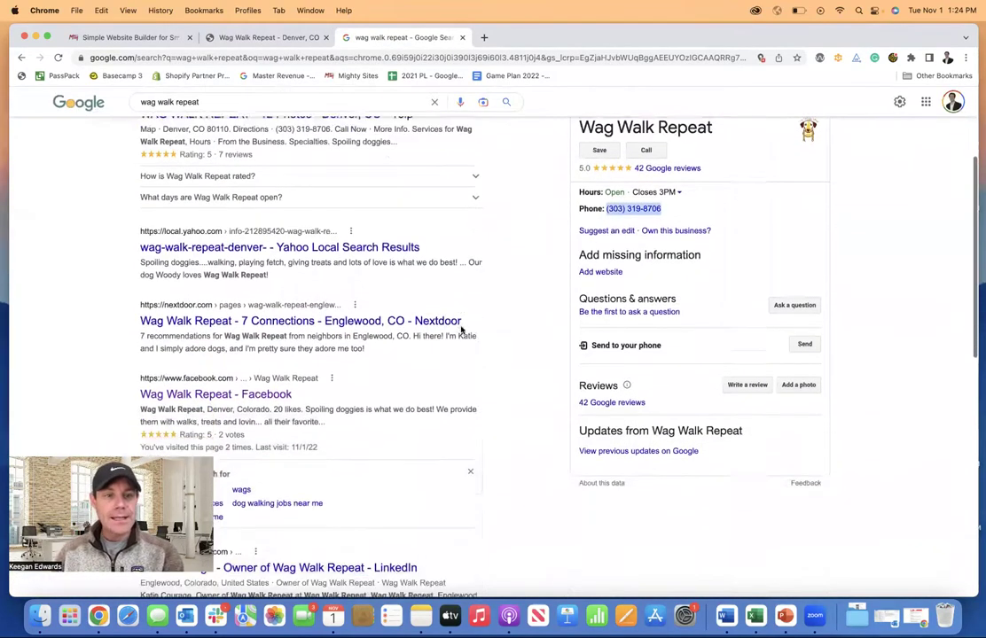
right_click(257, 366)
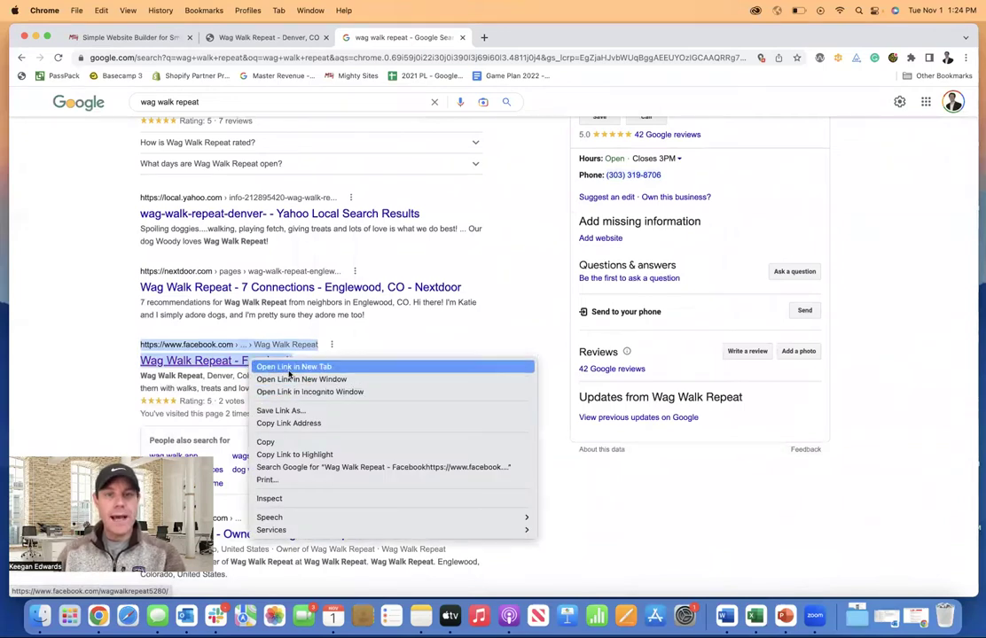
left_click(282, 367)
left_click(532, 37)
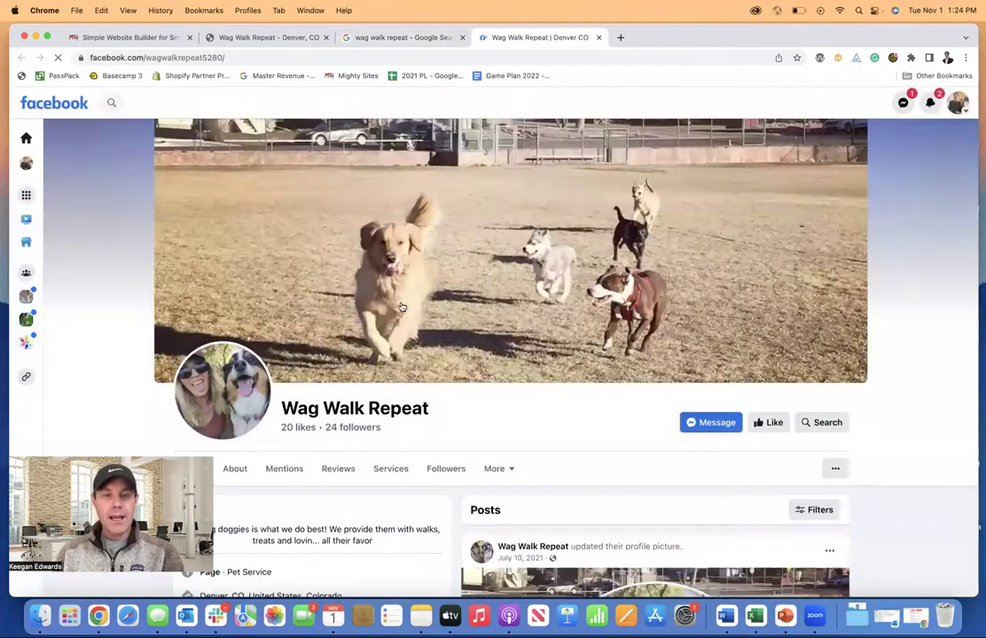
scroll(400, 306, "down", 3)
left_click_drag(313, 386, 200, 387)
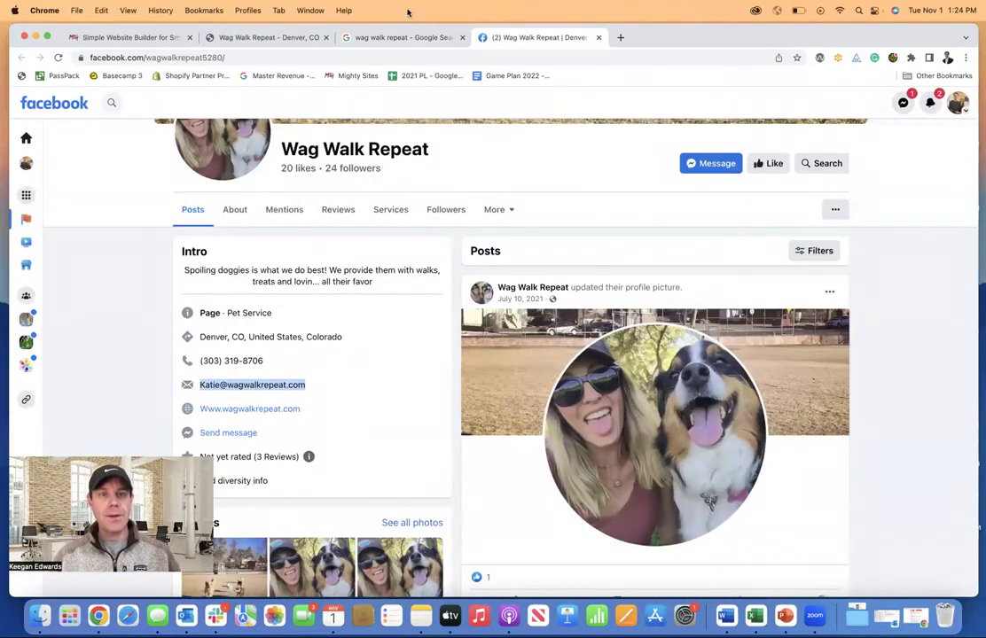
- Paste the email into Organization Email, enable Show email on site, and save the location
left_click(265, 36)
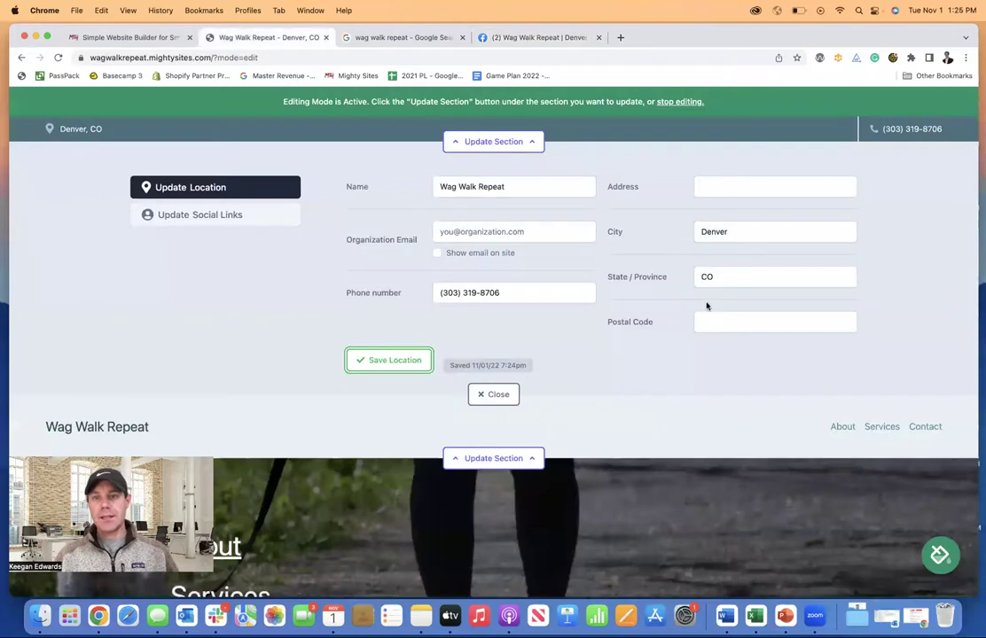
left_click(492, 232)
key("super+v")
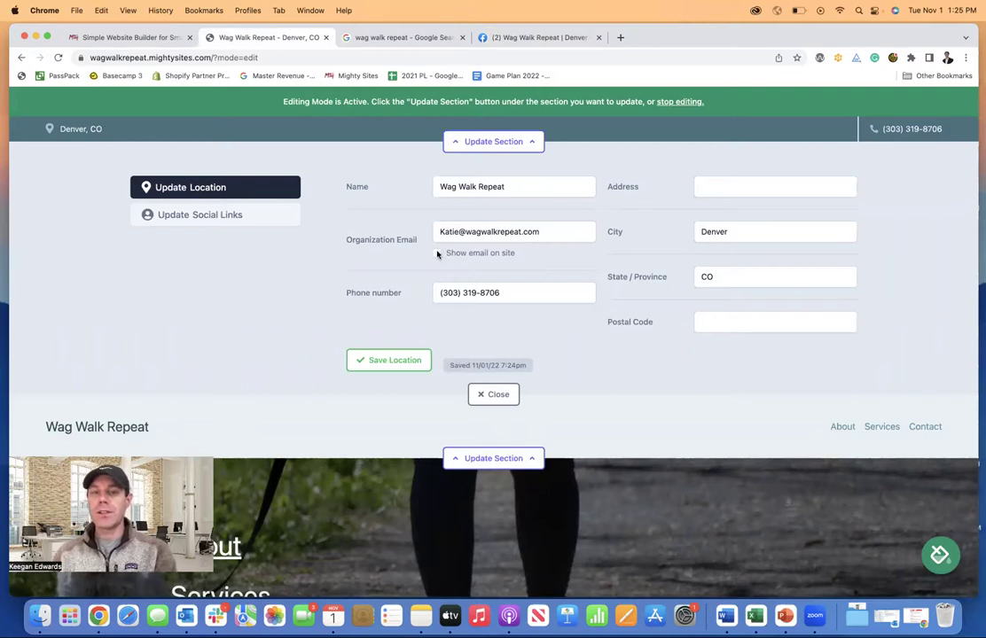
left_click(437, 253)
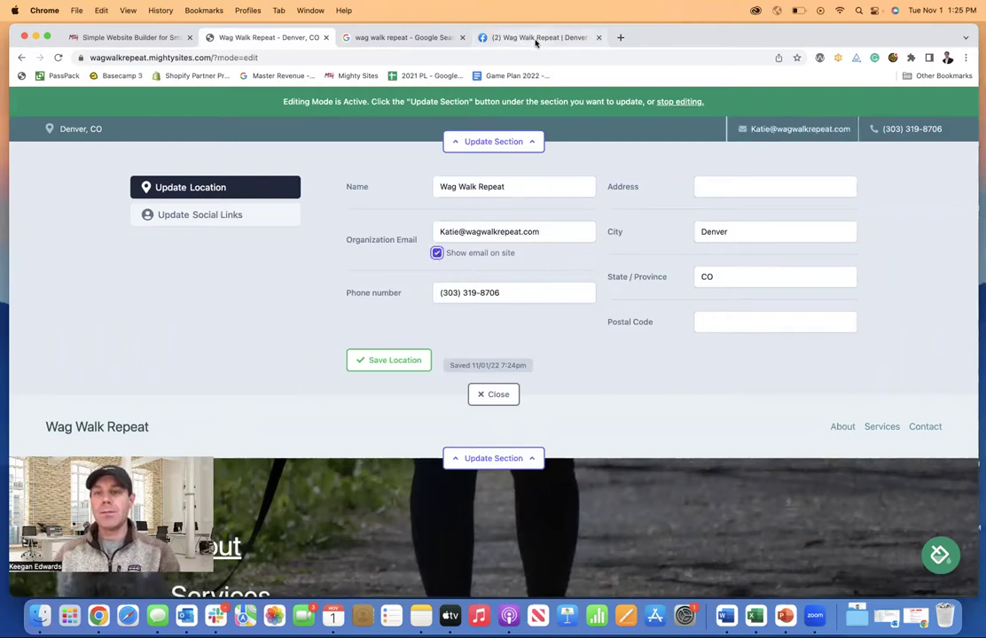
left_click(397, 361)
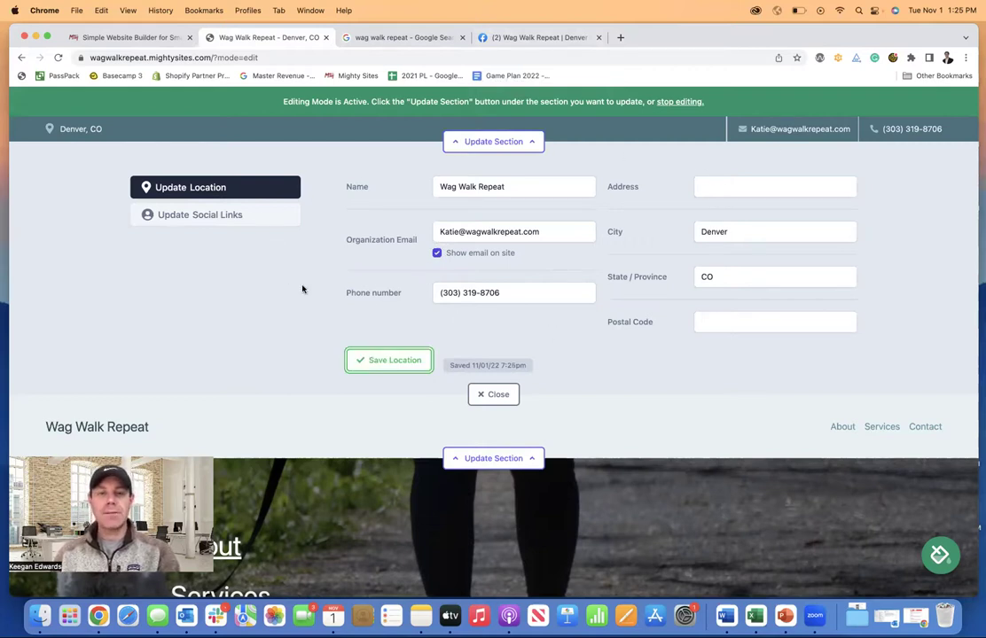
- Copy the Facebook page URL into the site's Facebook social link field
left_click(264, 220)
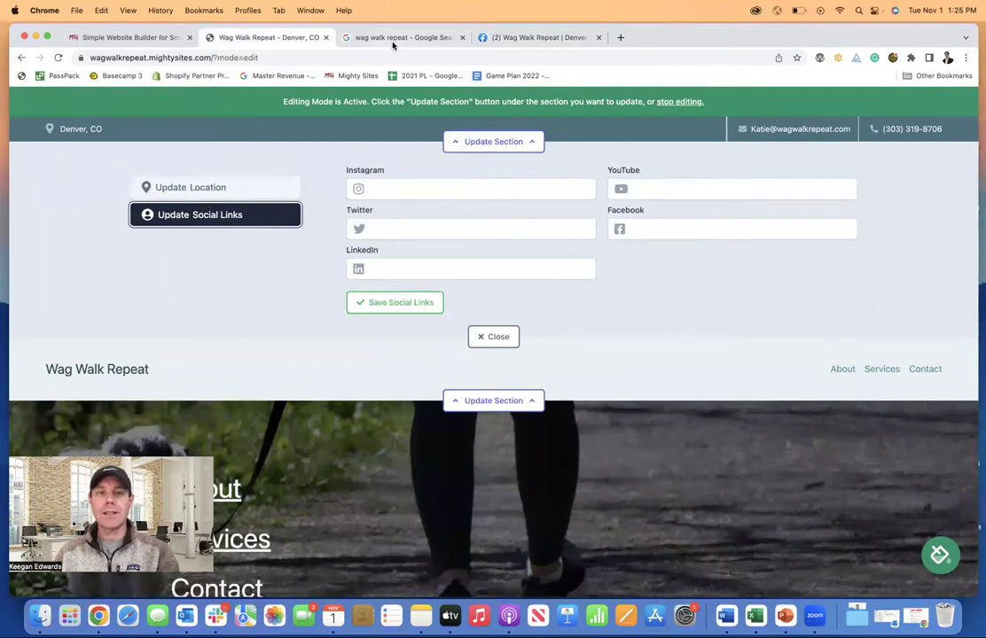
left_click(504, 39)
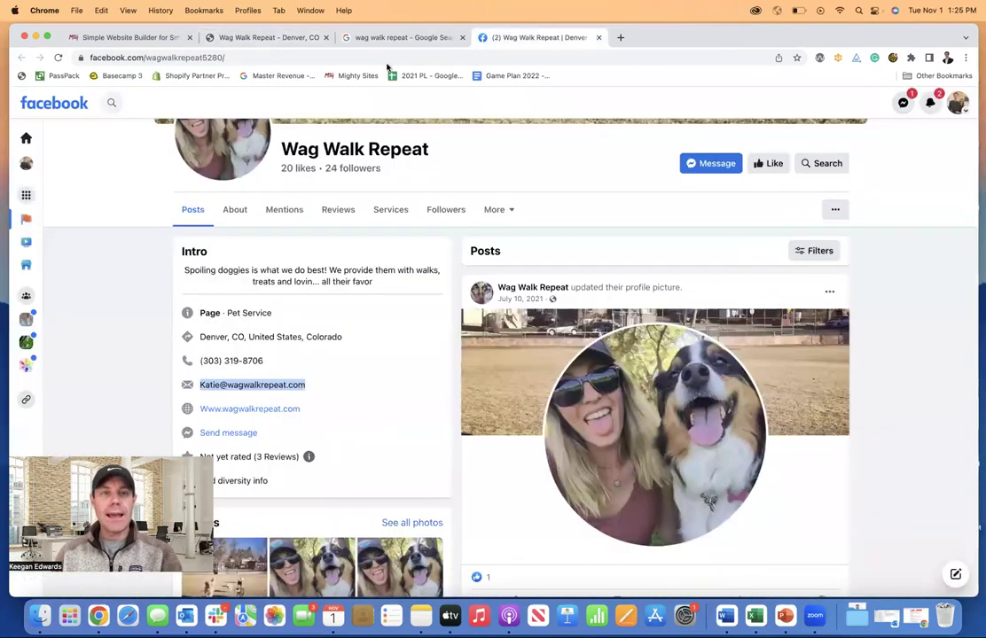
left_click(301, 58)
key("super+c")
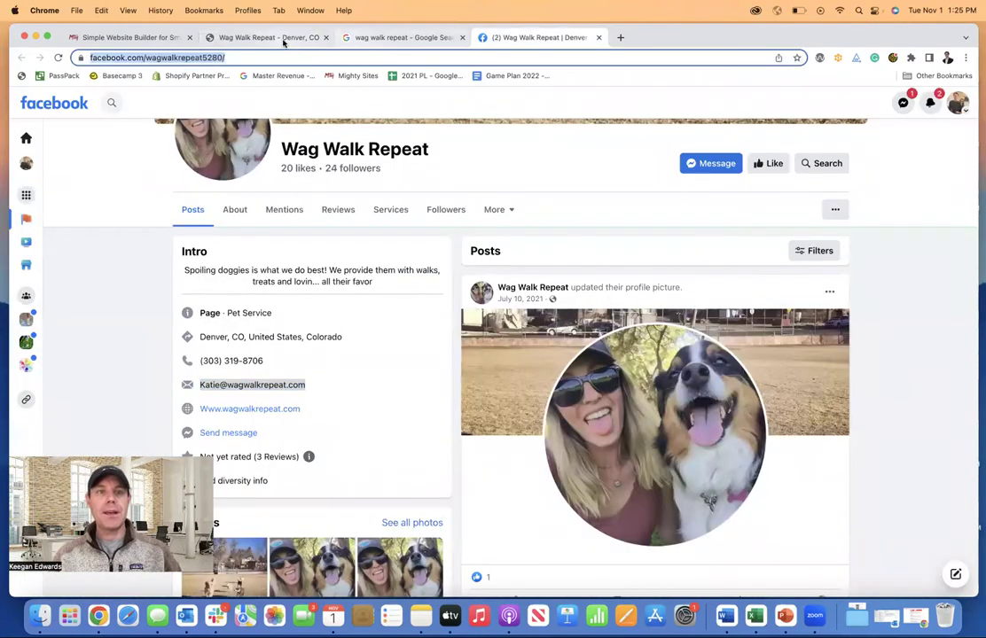
left_click(266, 37)
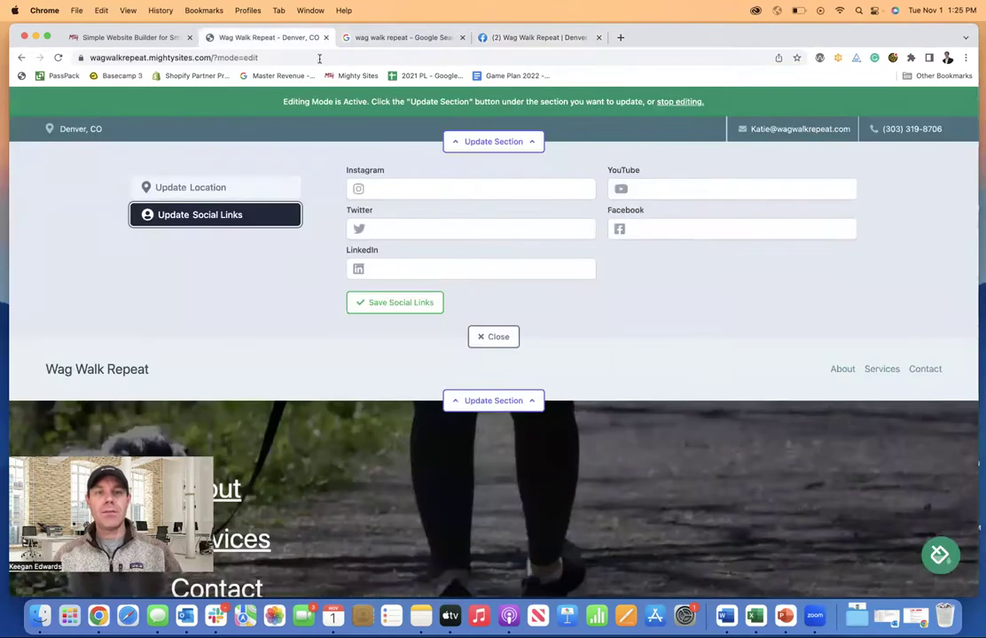
left_click(685, 231)
key("super+v")
left_click(693, 275)
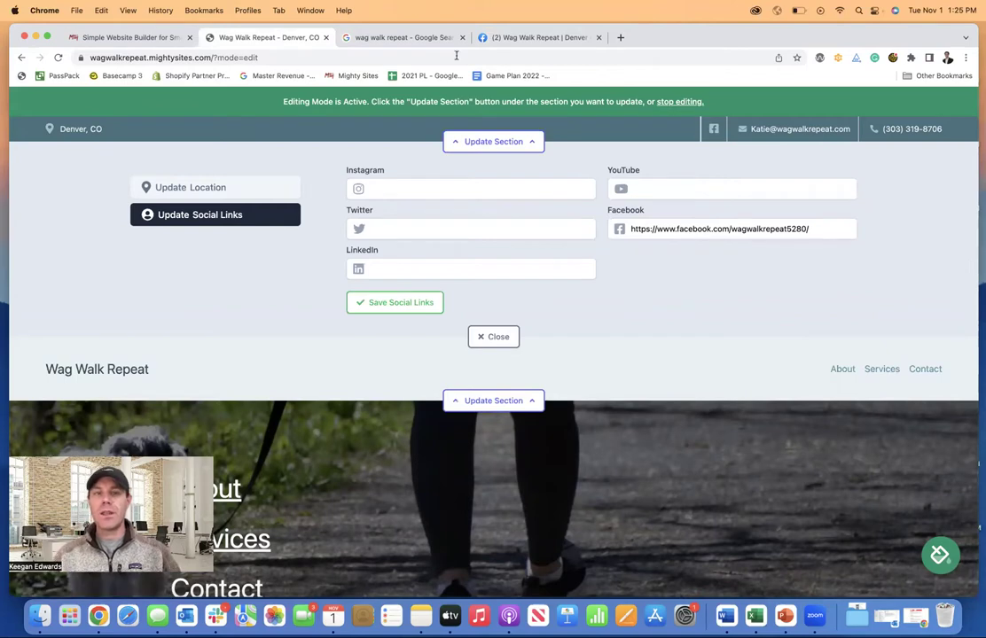
- Paste the Instagram profile URL into the Instagram field and save the social links
left_click(404, 37)
scroll(201, 177, "up", 3)
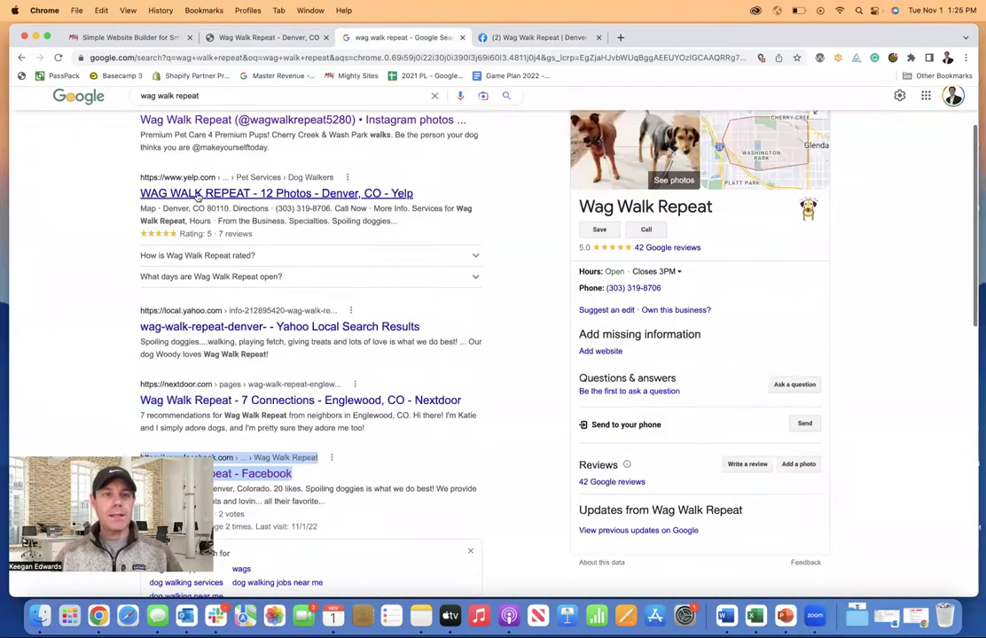
scroll(199, 197, "up", 2)
right_click(189, 217)
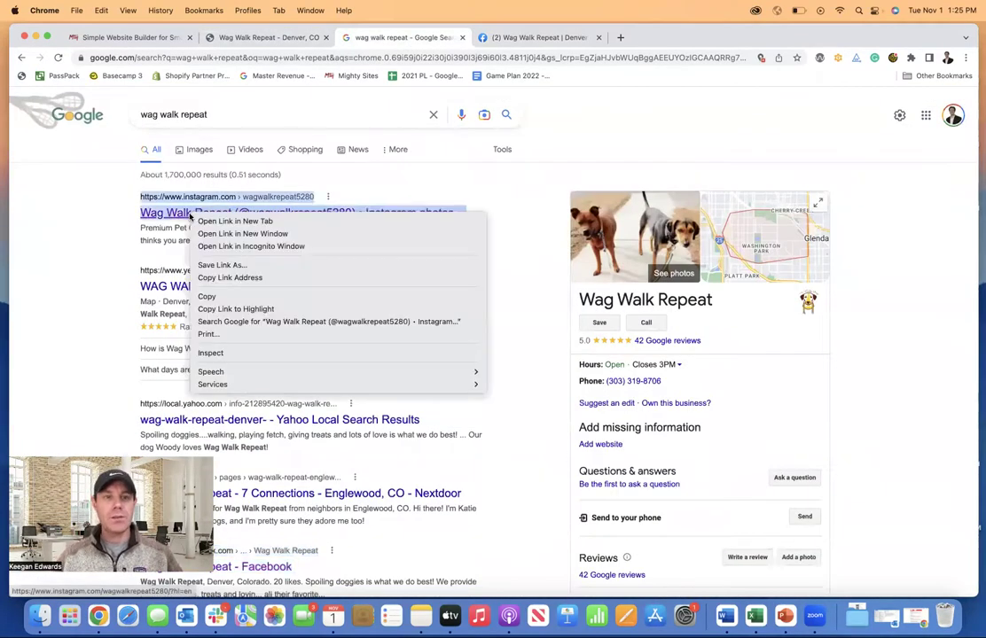
left_click(222, 221)
left_click(481, 39)
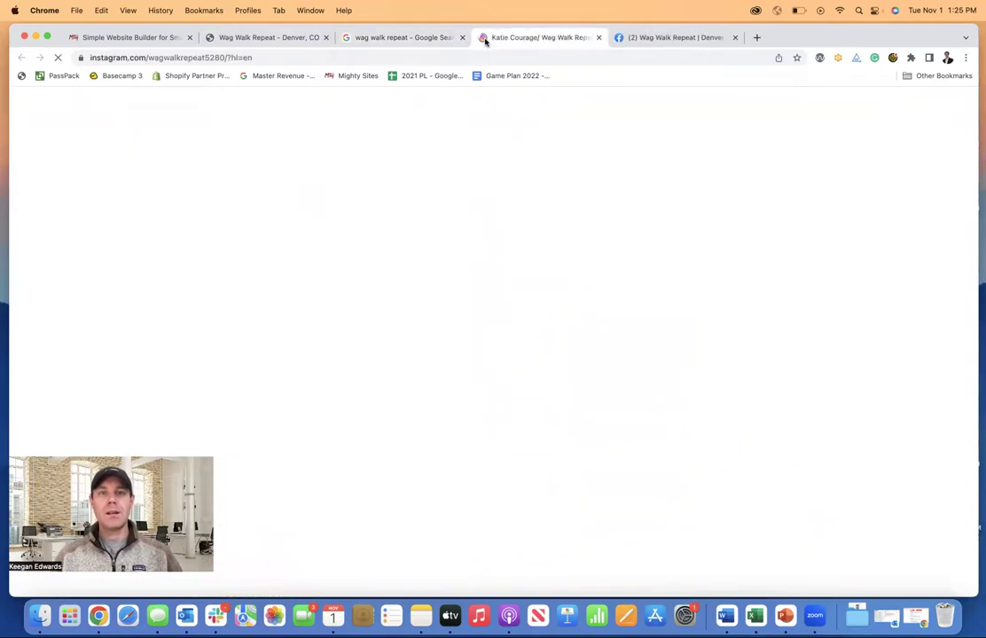
left_click(409, 57)
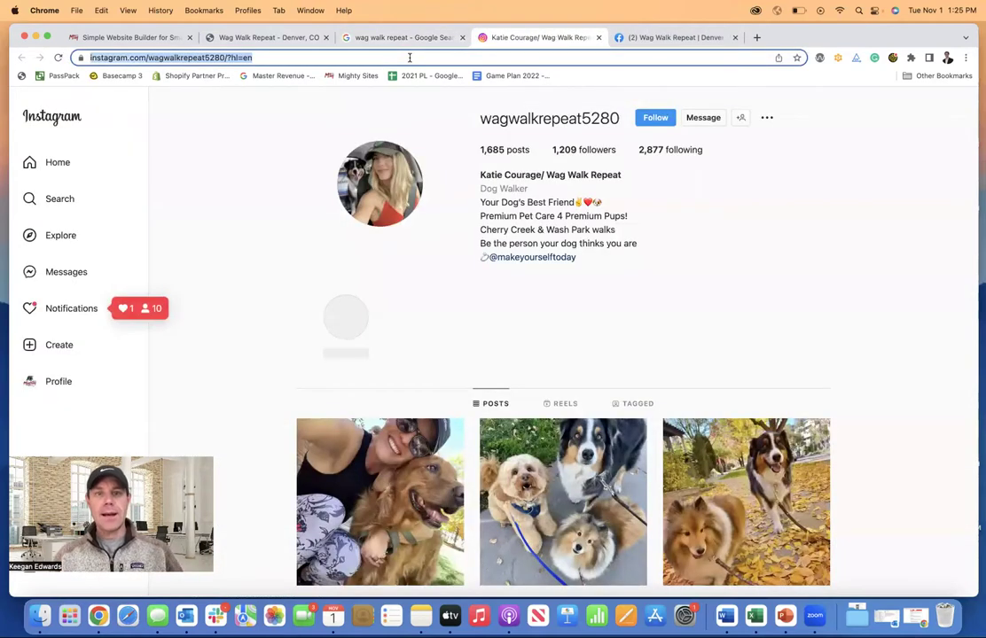
left_click(315, 40)
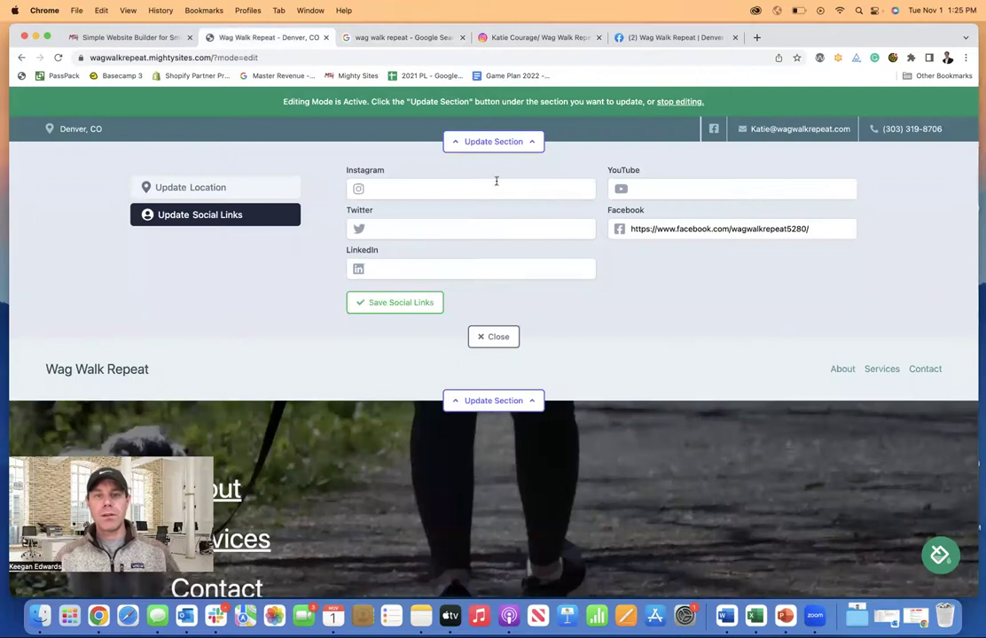
left_click(455, 189)
key("super+v")
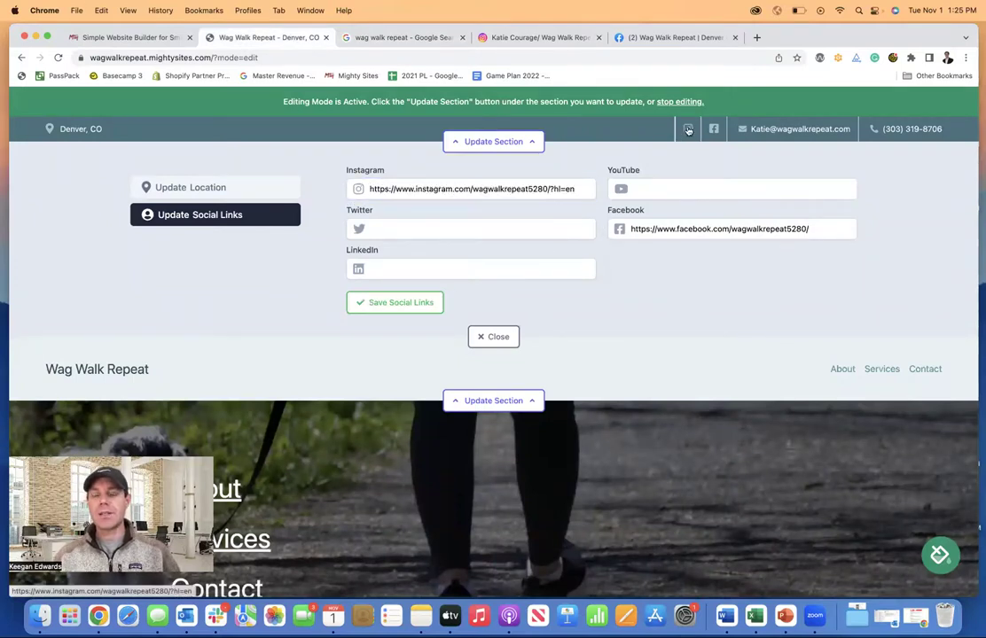
left_click(412, 305)
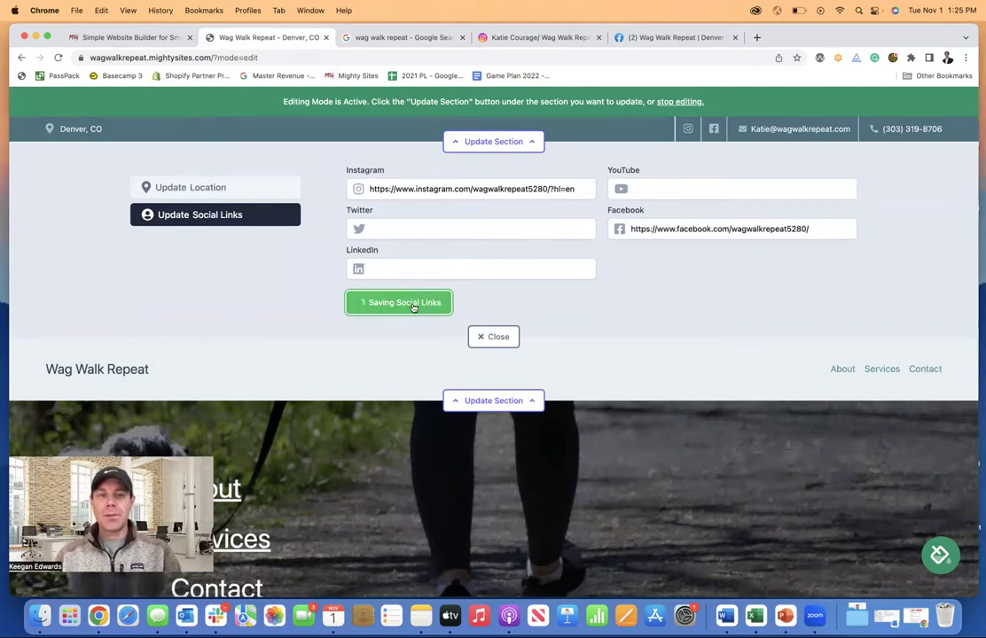
- Close the social links editor, open the header section, and review its menu, location and logo upload options
left_click(496, 337)
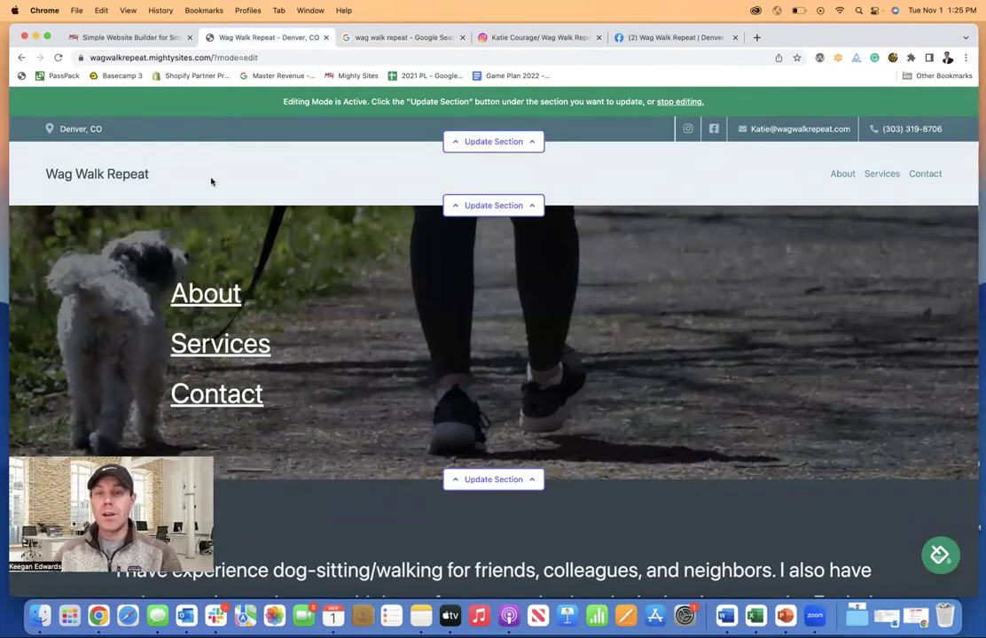
left_click(527, 205)
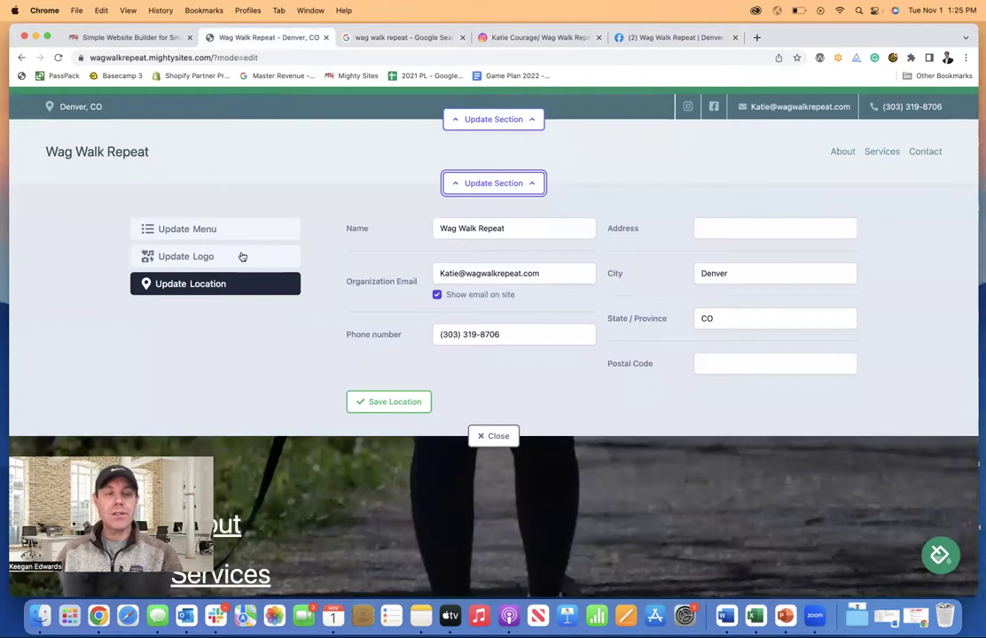
left_click(242, 256)
left_click(229, 236)
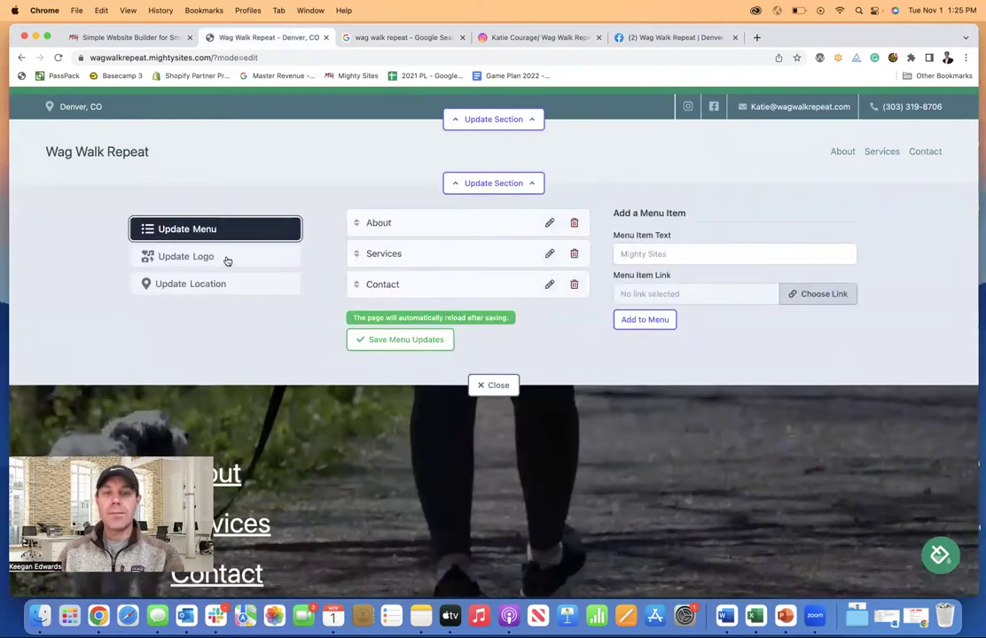
left_click(222, 284)
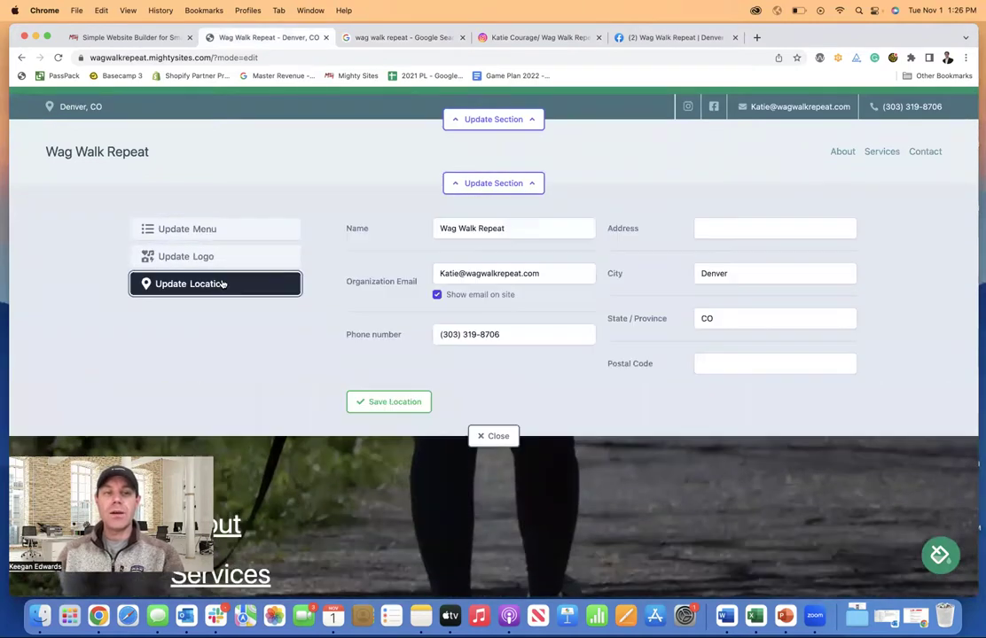
left_click(220, 233)
left_click(213, 253)
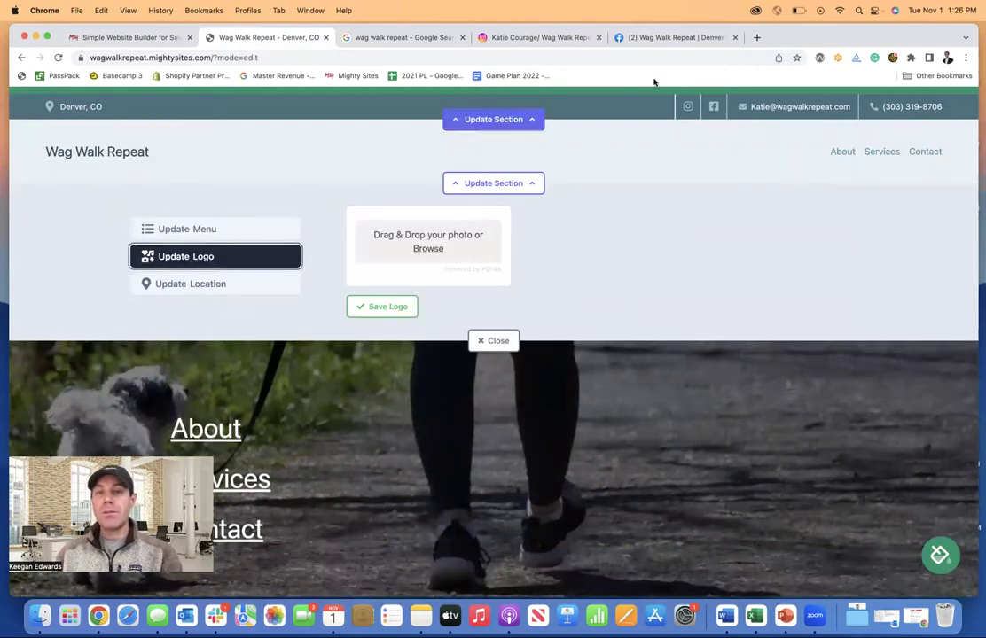
- View the business's Facebook page and its full-size profile picture
left_click(671, 37)
scroll(533, 234, "up", 2)
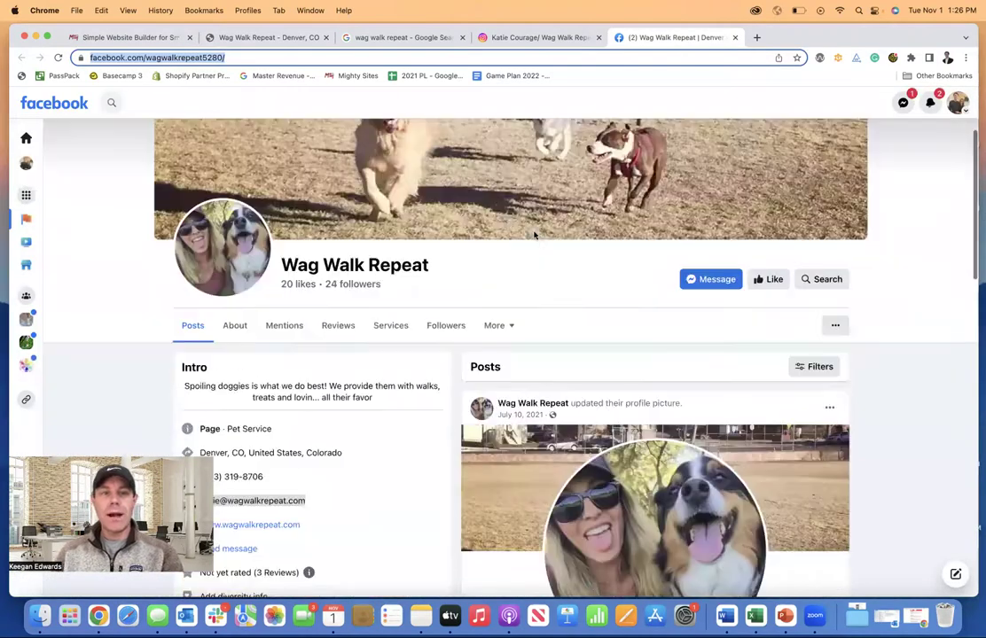
scroll(270, 349, "up", 2)
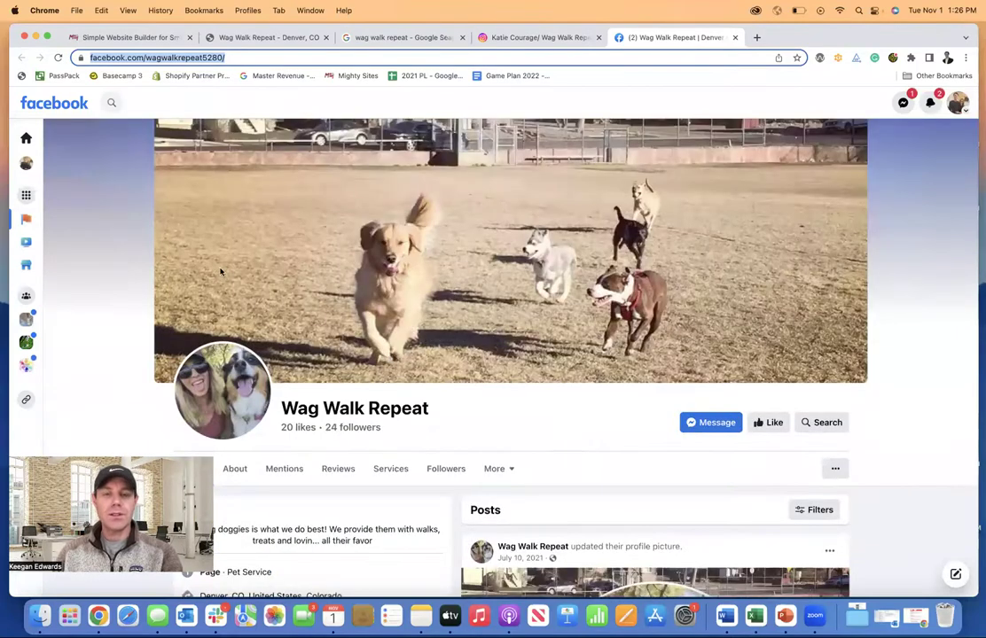
left_click(222, 390)
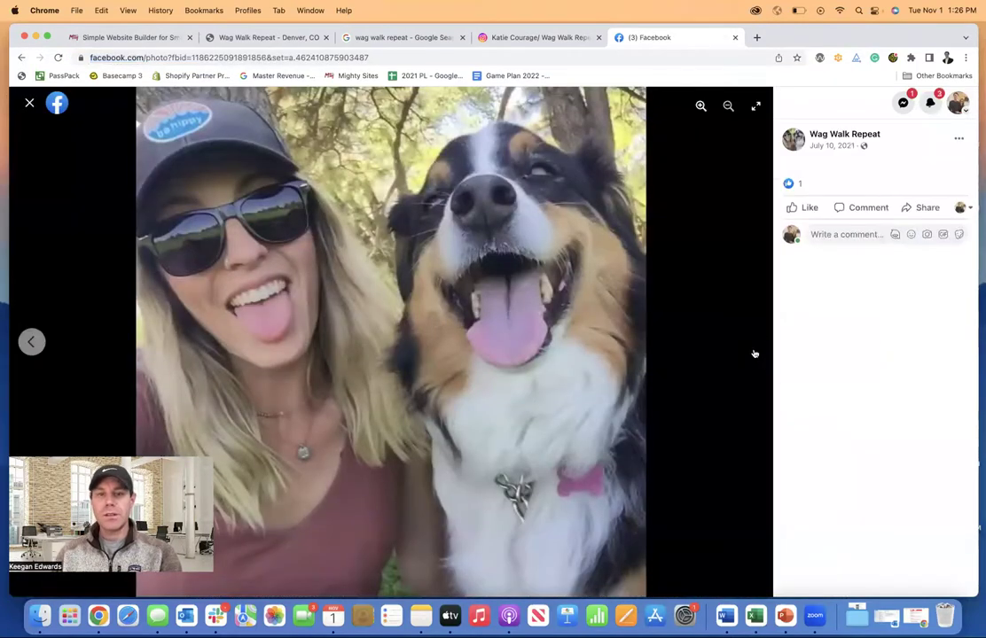
left_click(29, 103)
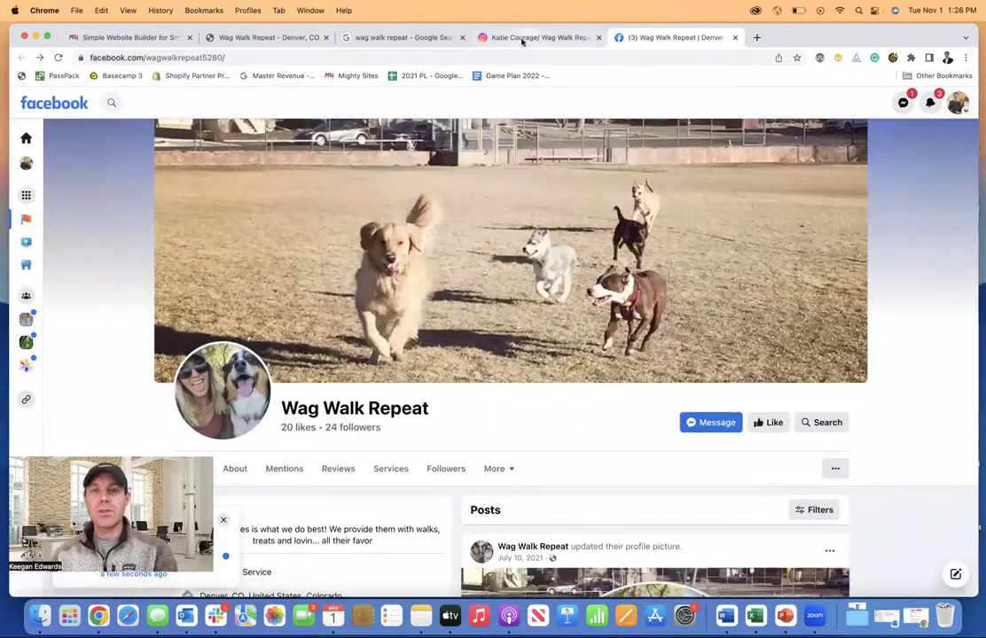
- Check the Instagram profile, then return to the 'wag walk repeat' Google results
left_click(523, 38)
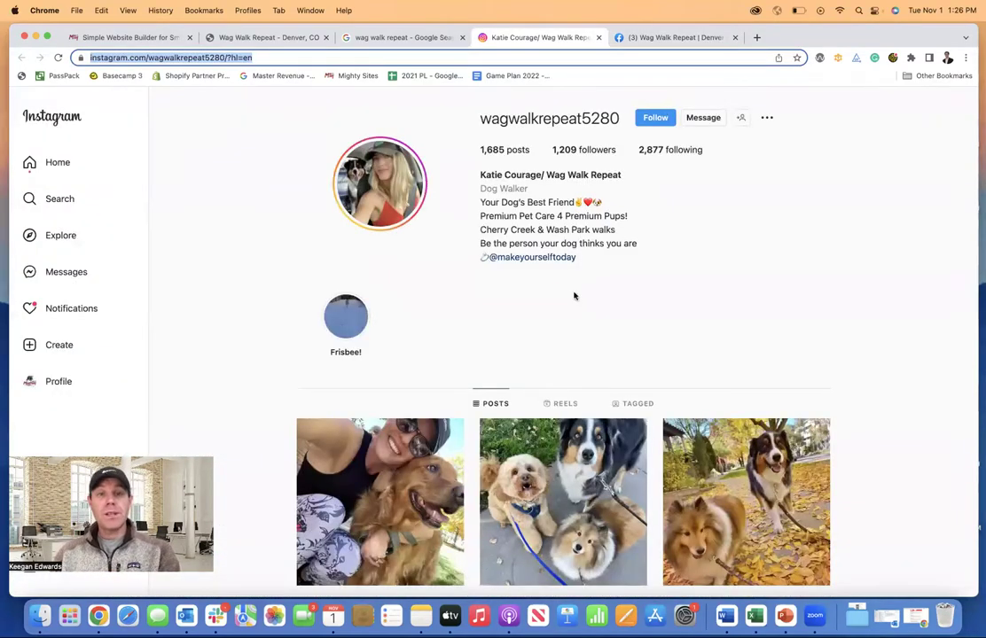
left_click(403, 37)
left_click(449, 263)
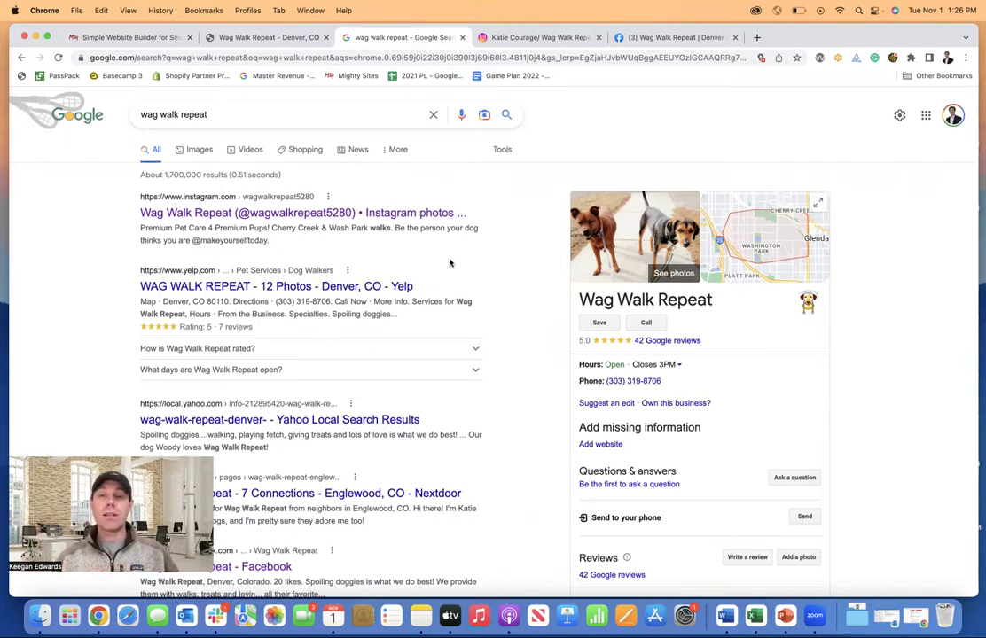
- Load canva.com in a new tab and create a new 500 × 500 logo design
left_click(757, 37)
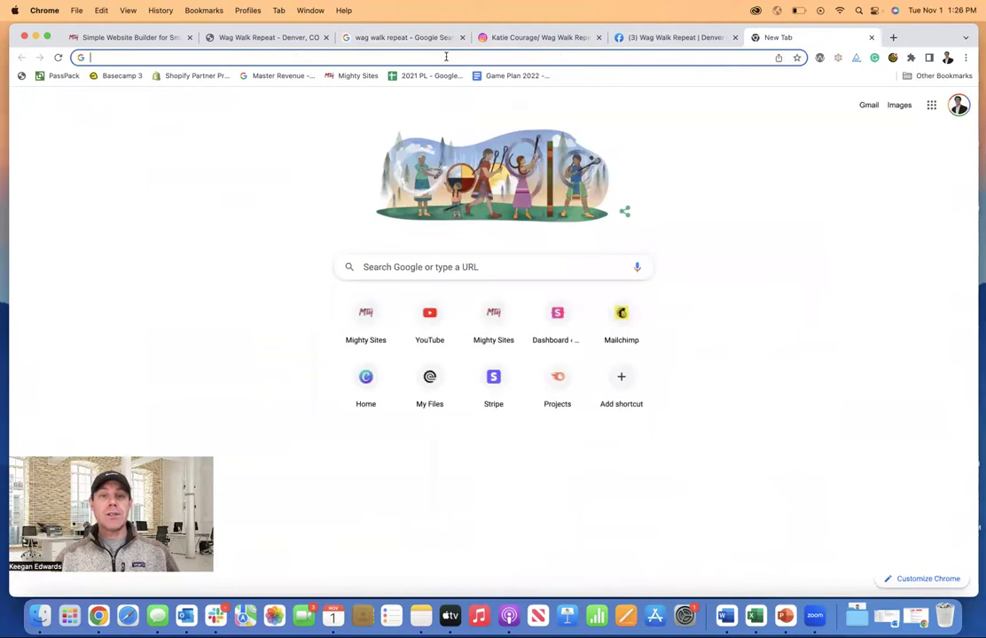
type("ca")
key("Return")
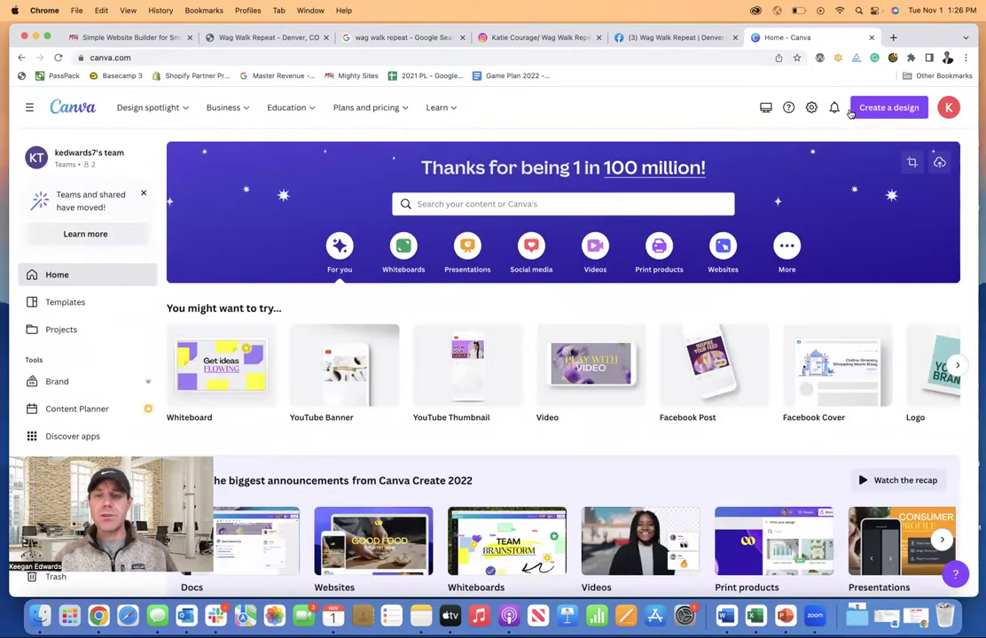
left_click(874, 106)
type("logo")
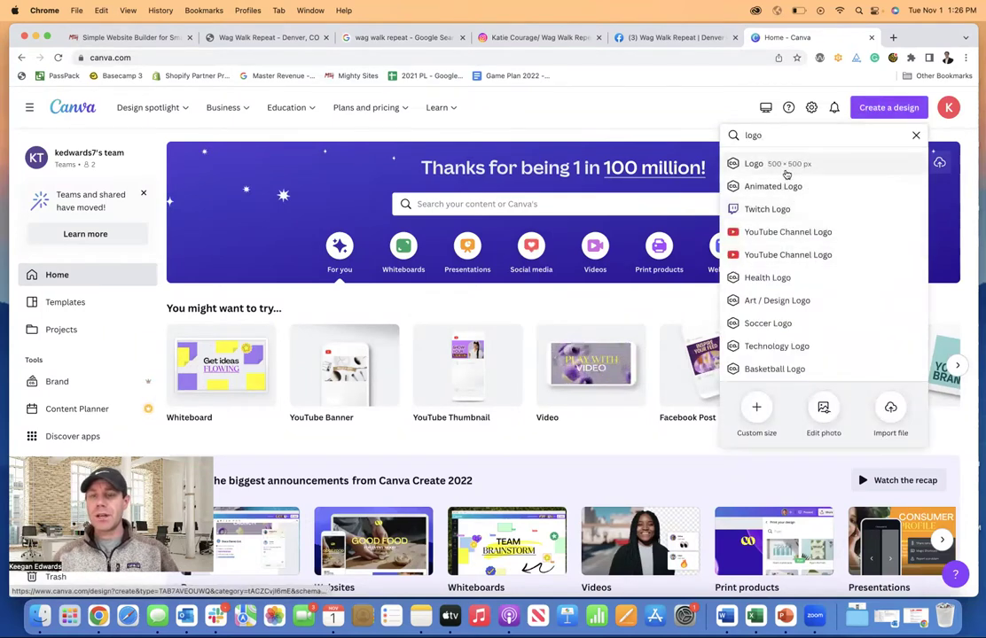
left_click(785, 175)
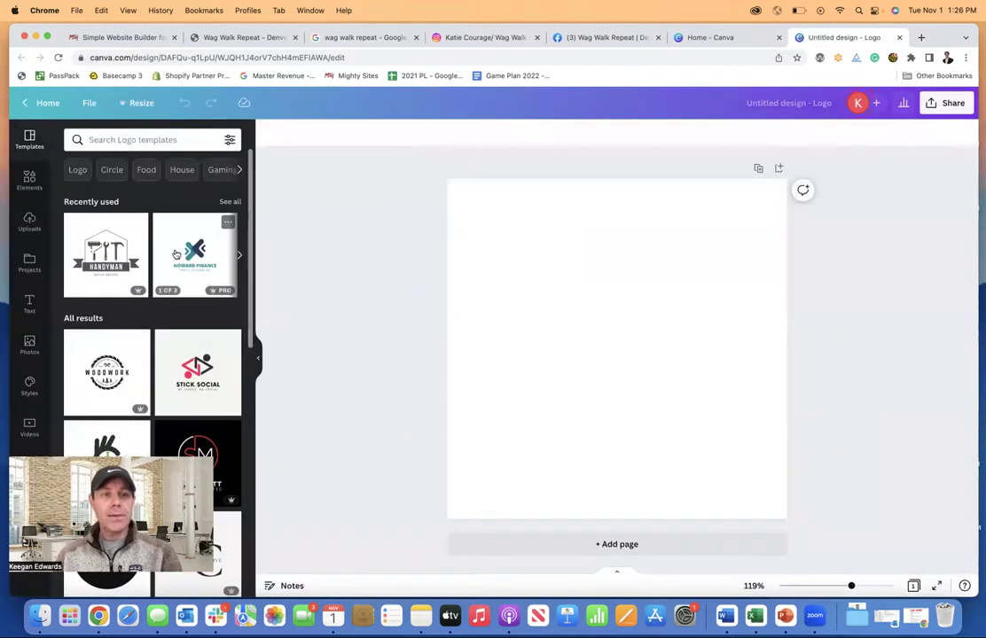
- Search logo templates for 'pet' and drag the Pet Shop template onto the page
scroll(175, 254, "down", 2)
scroll(174, 254, "up", 2)
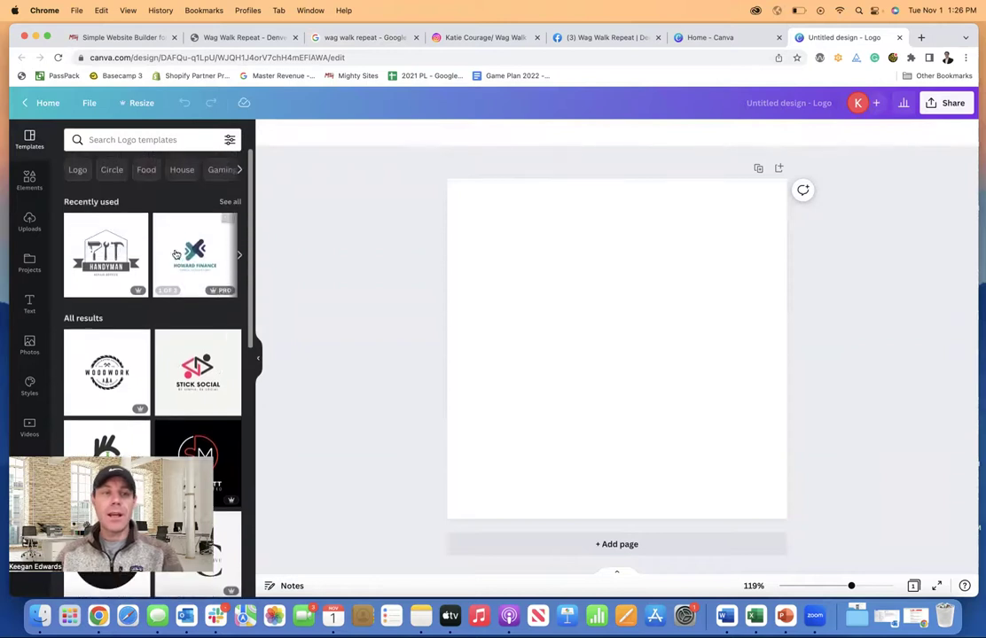
left_click(137, 140)
type("pet")
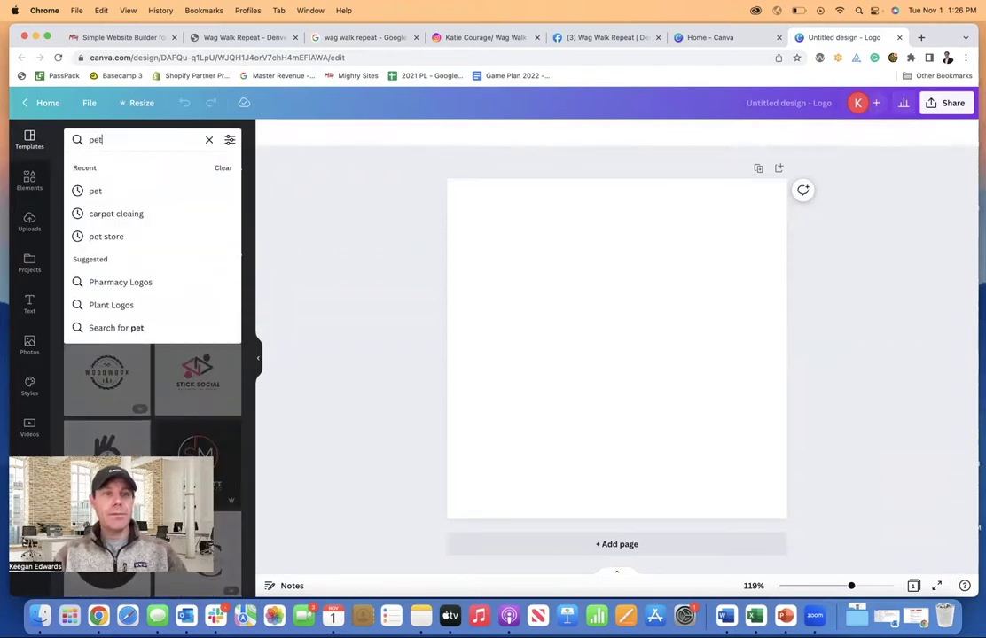
key("Return")
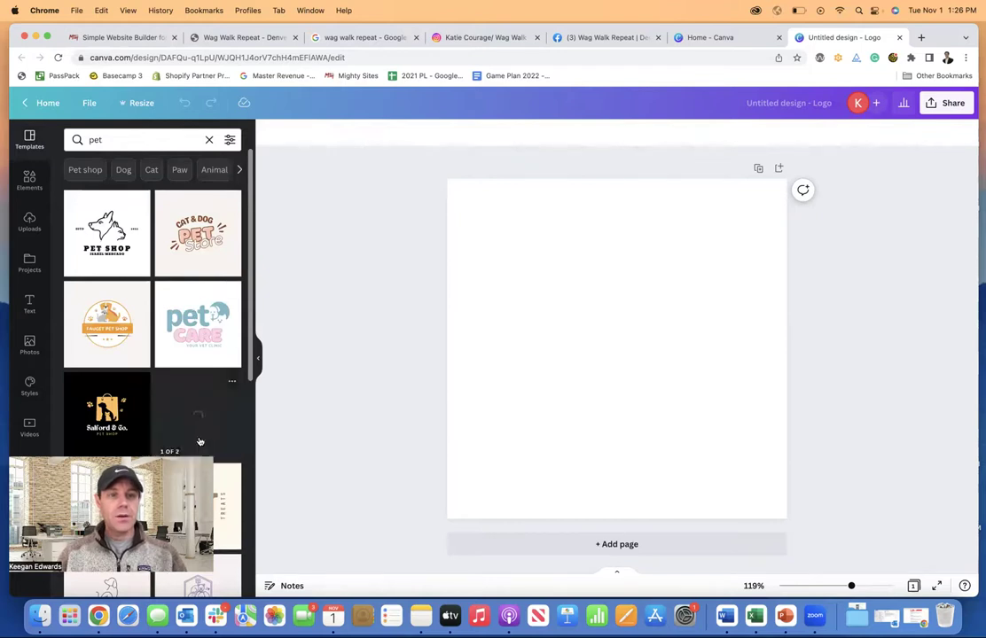
scroll(167, 344, "down", 2)
scroll(168, 343, "up", 2)
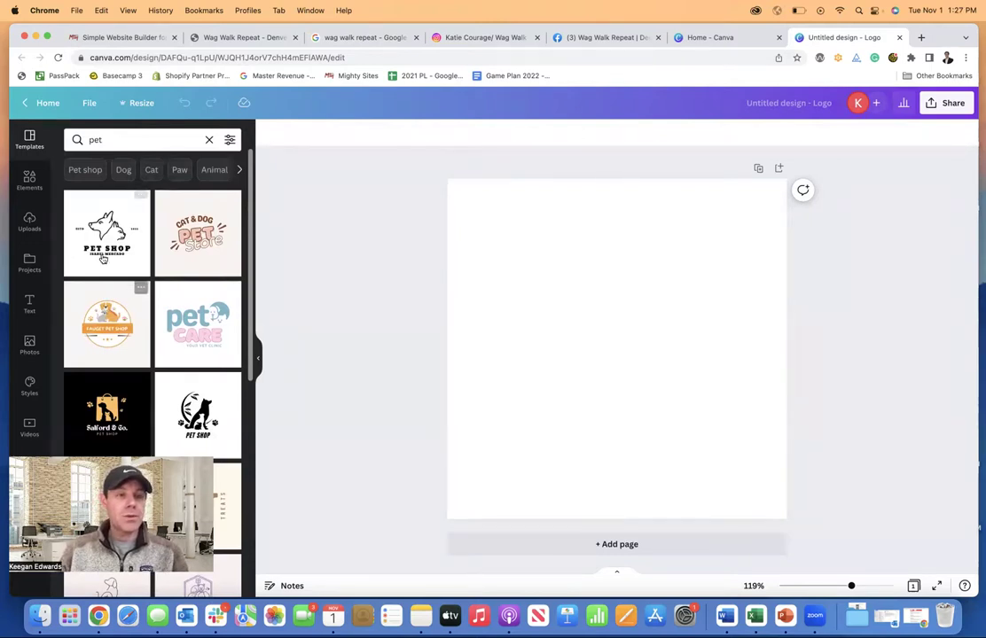
left_click_drag(100, 251, 521, 250)
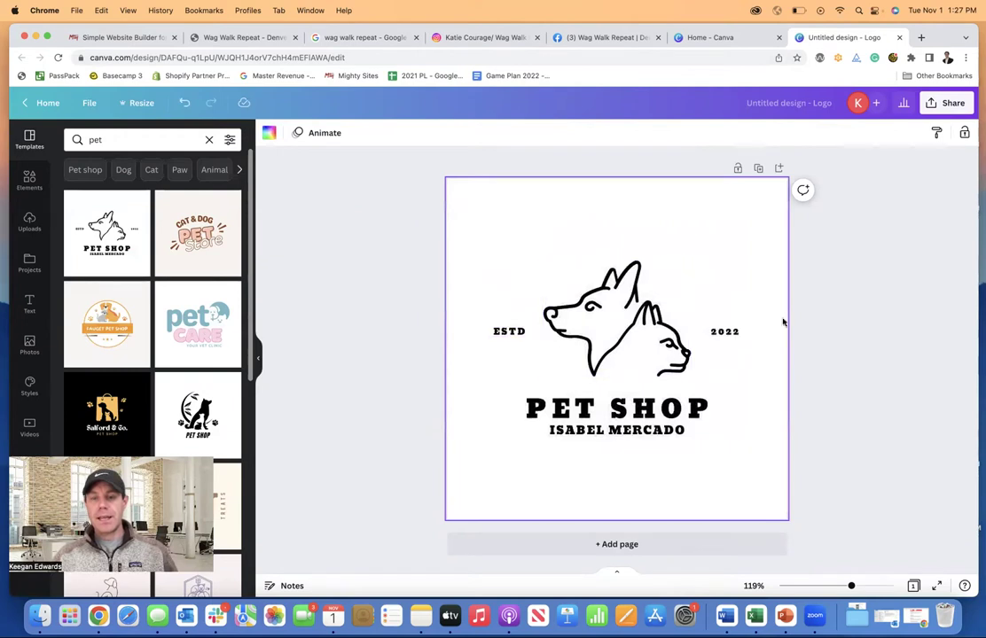
- Change the logo title from PET SHOP to 'WAG WALK' and the subtitle to 'REPEAT'
left_click(355, 38)
scroll(402, 132, "down", 2)
scroll(401, 151, "up", 2)
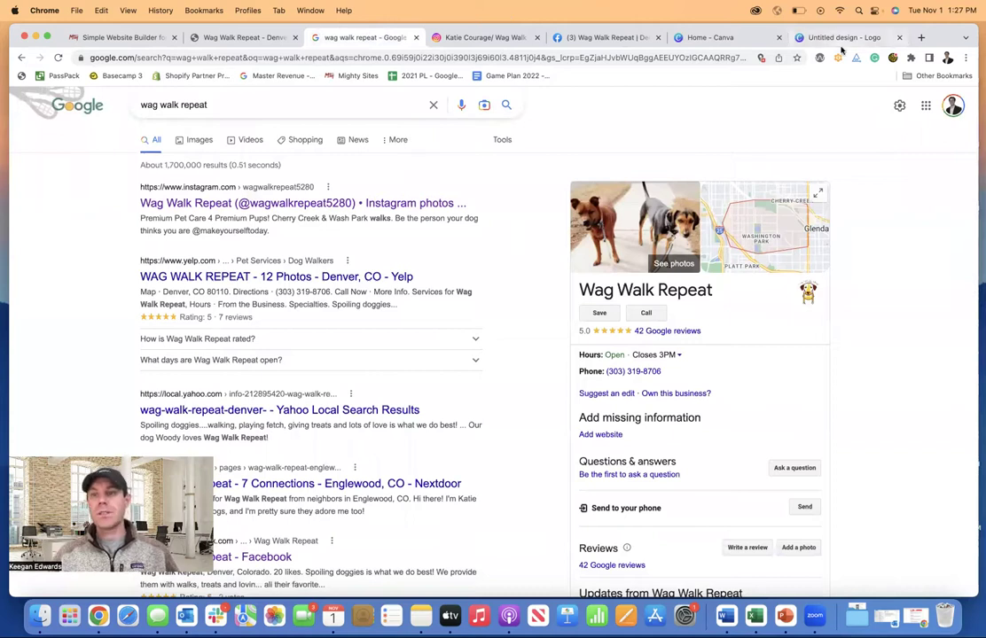
left_click(678, 37)
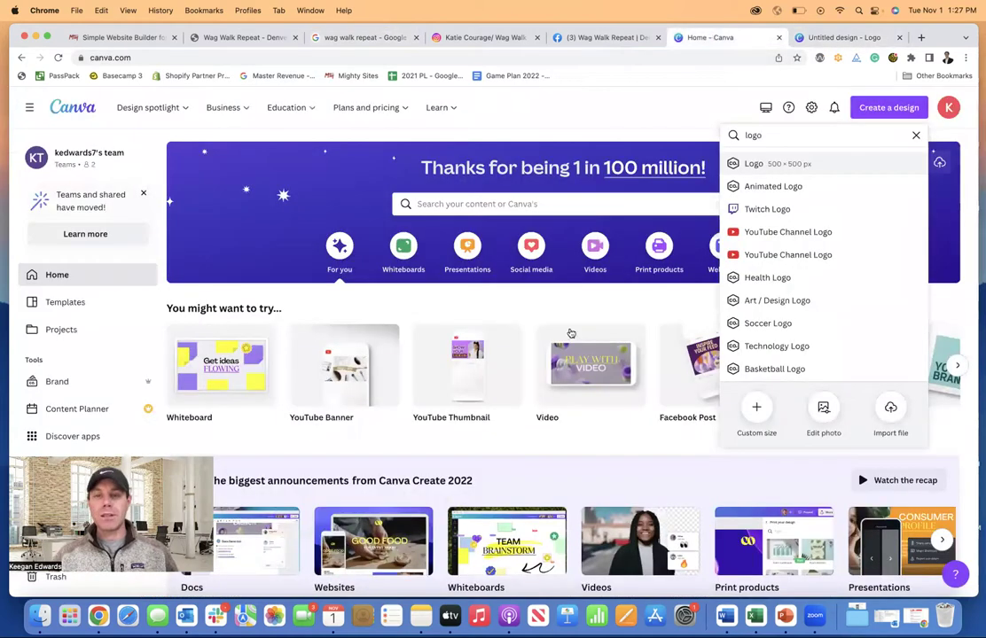
left_click(837, 36)
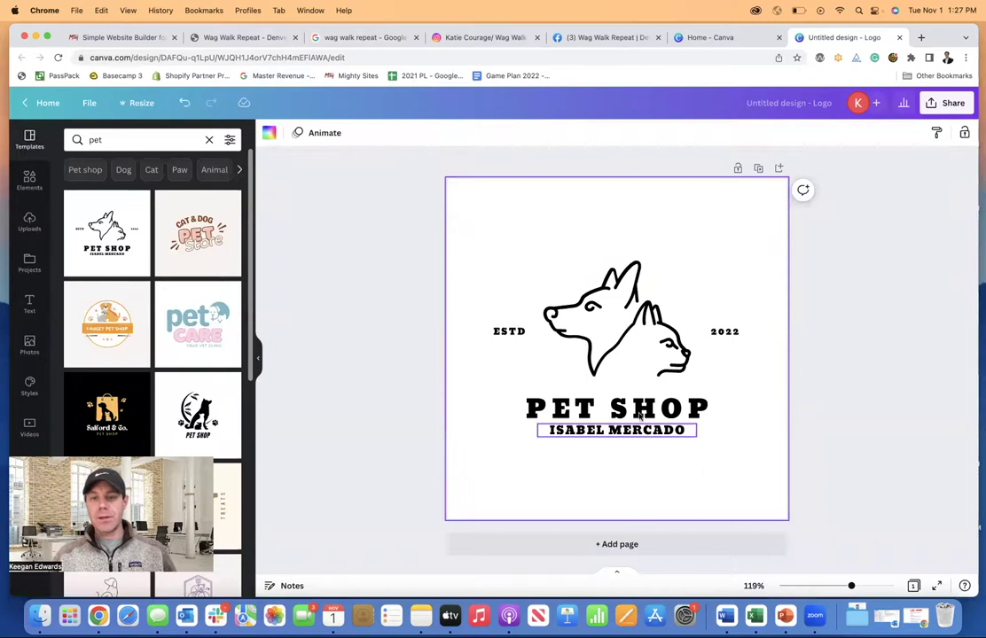
double_click(638, 410)
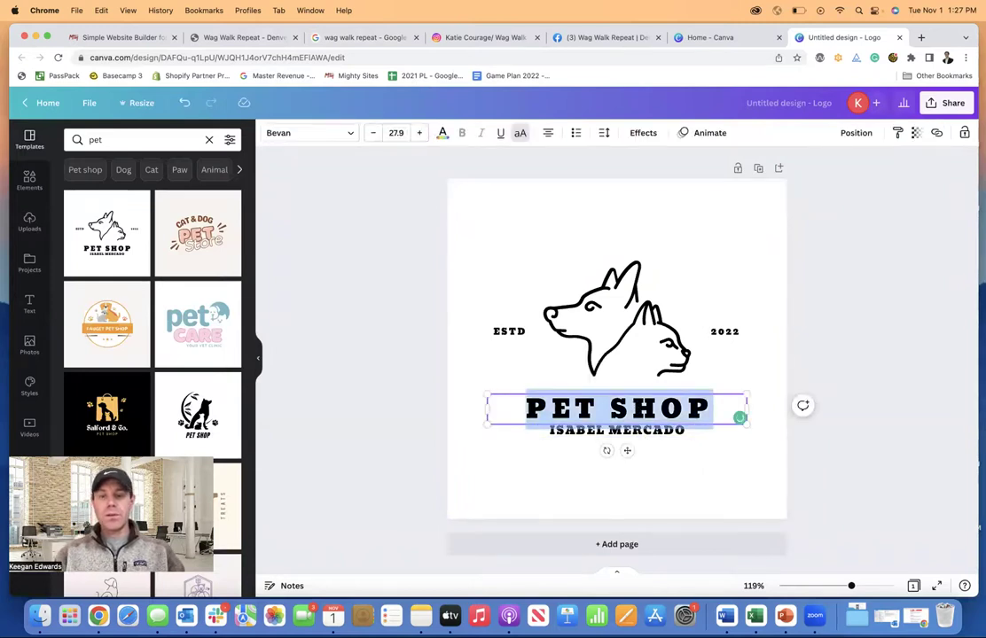
type("WAG WALK")
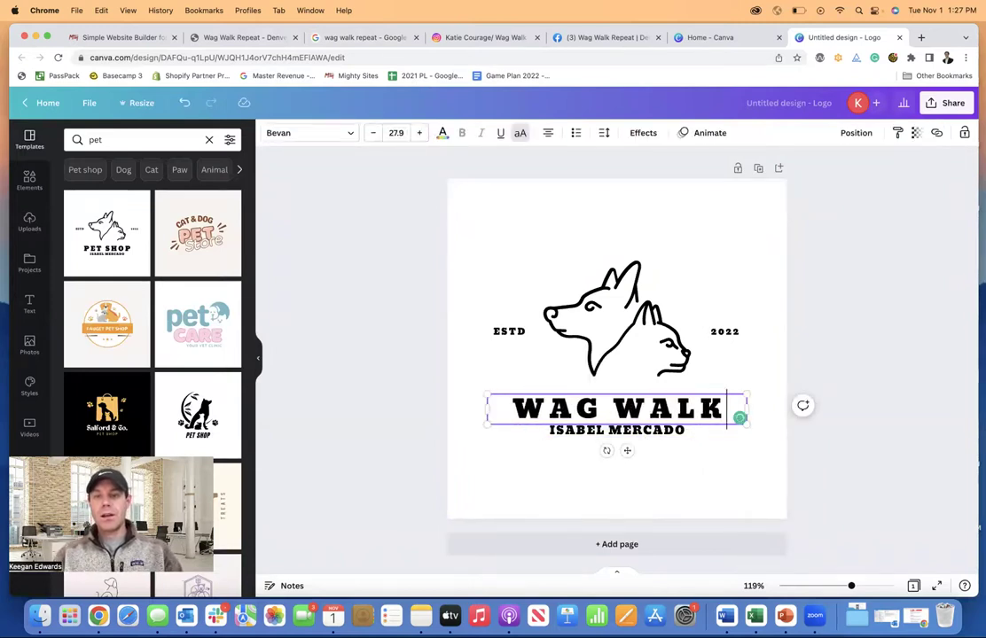
left_click(614, 431)
left_click(614, 432)
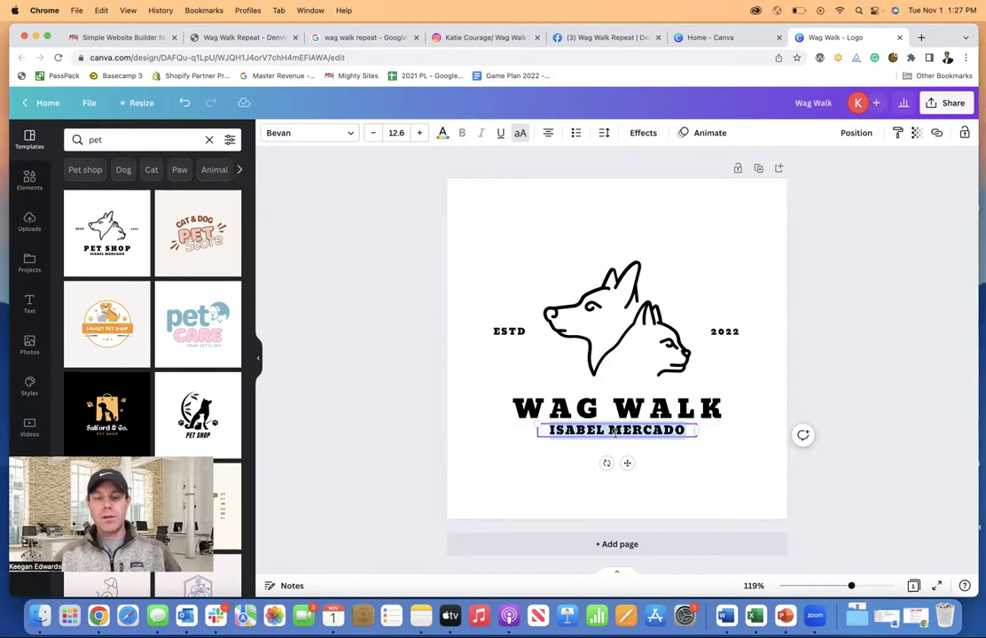
type("REPEAT")
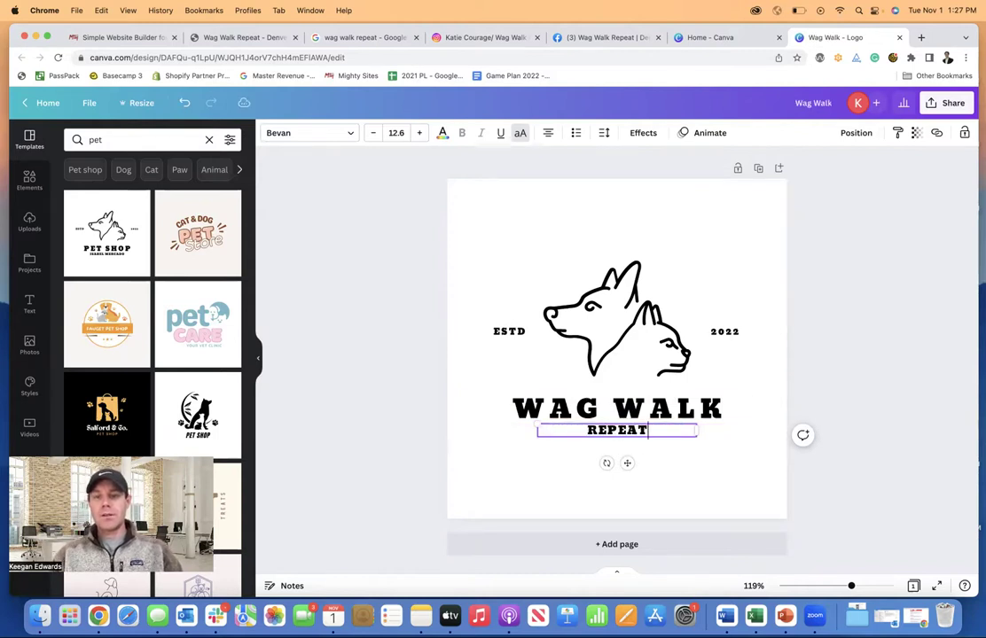
left_click(827, 379)
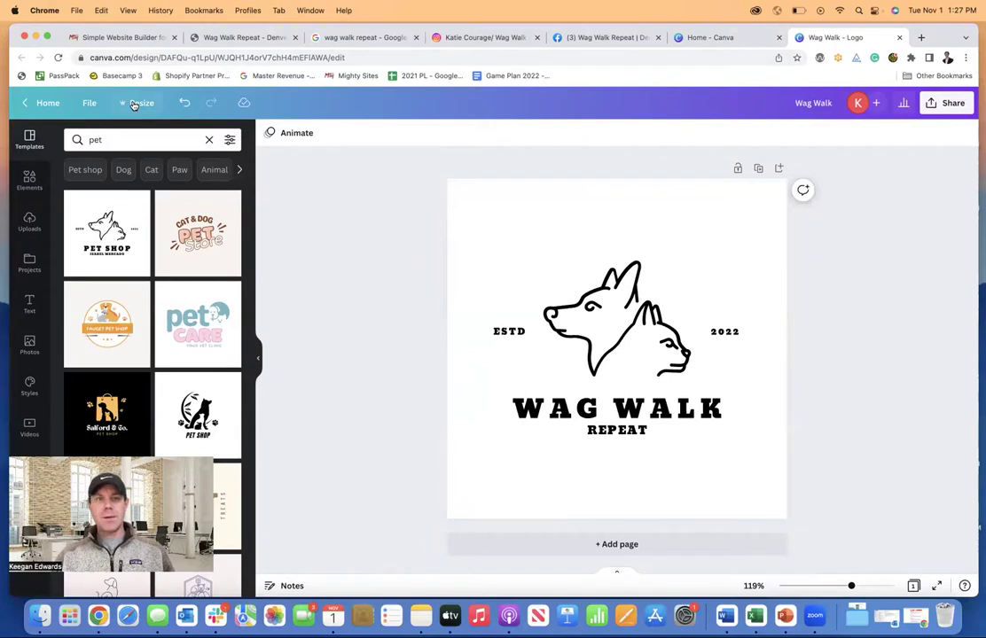
- Download the logo design as a JPG file
left_click(134, 103)
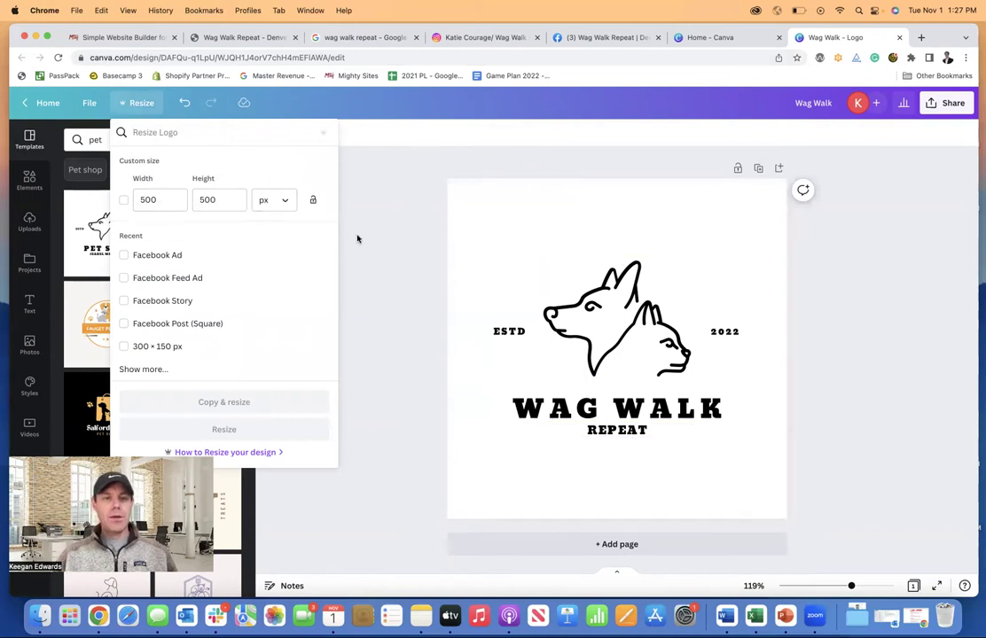
left_click(380, 252)
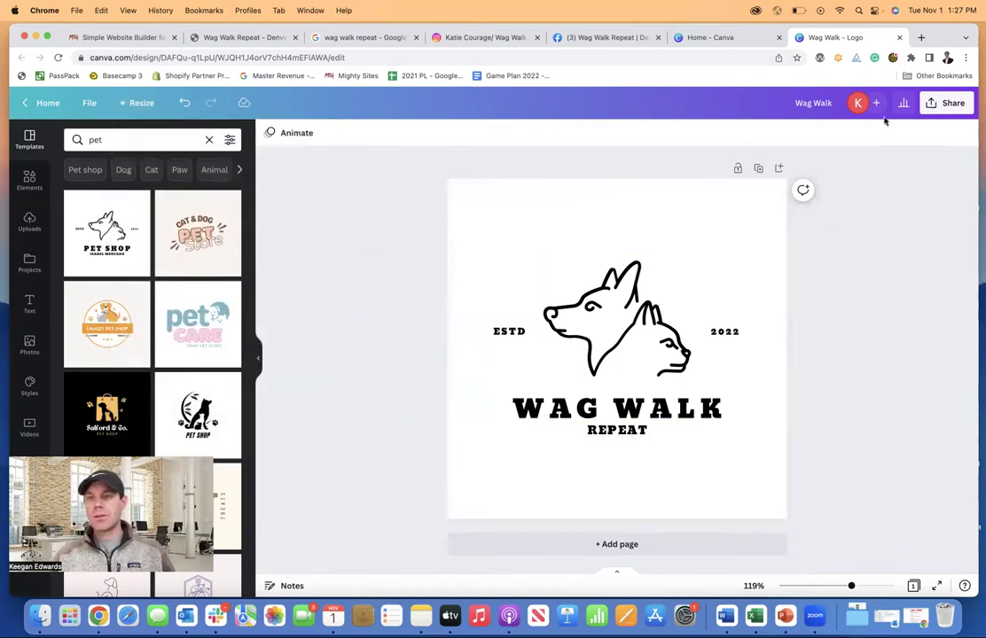
left_click(945, 105)
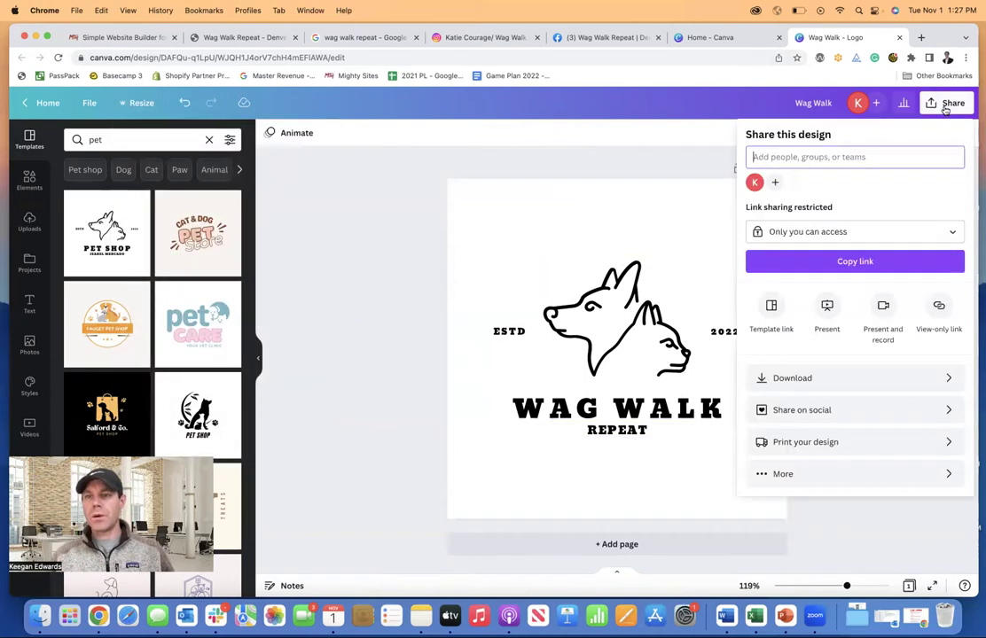
left_click(864, 377)
left_click(854, 184)
left_click(821, 212)
left_click(836, 338)
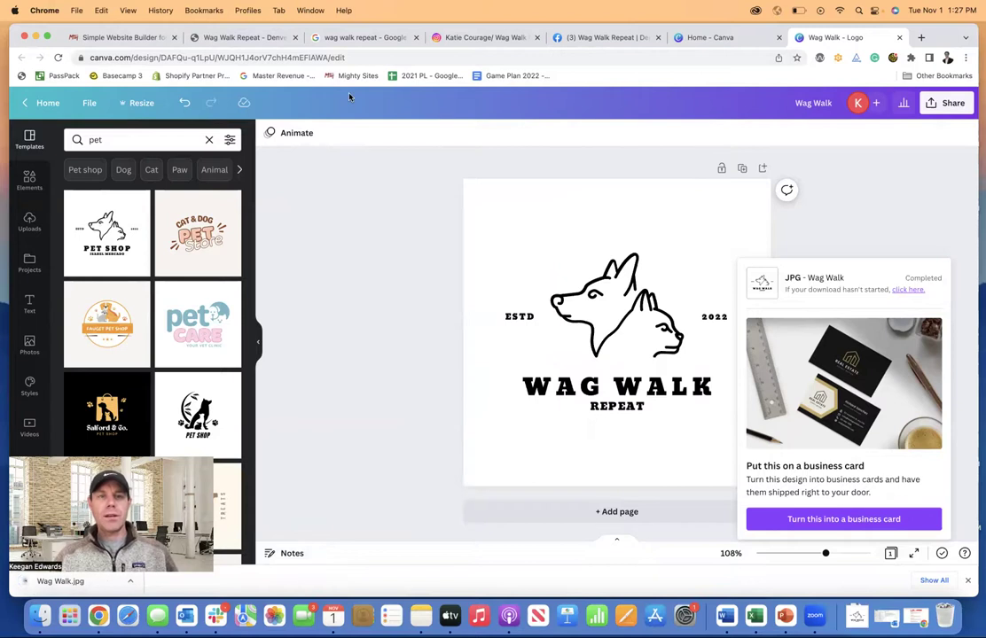
- Upload Wag Walk.jpg from Downloads and save it as the site's header logo
left_click(247, 39)
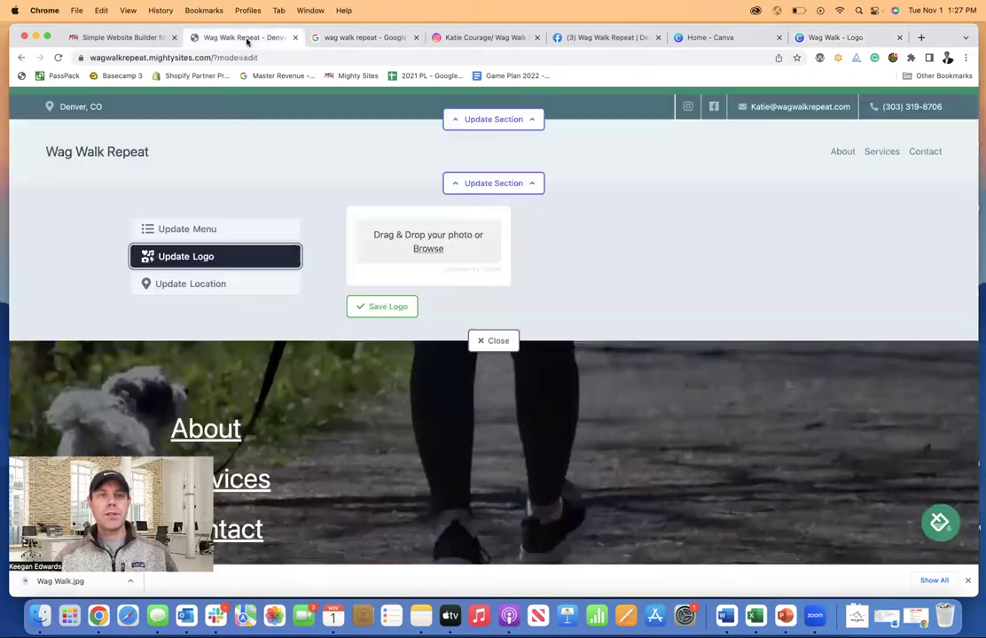
left_click(428, 249)
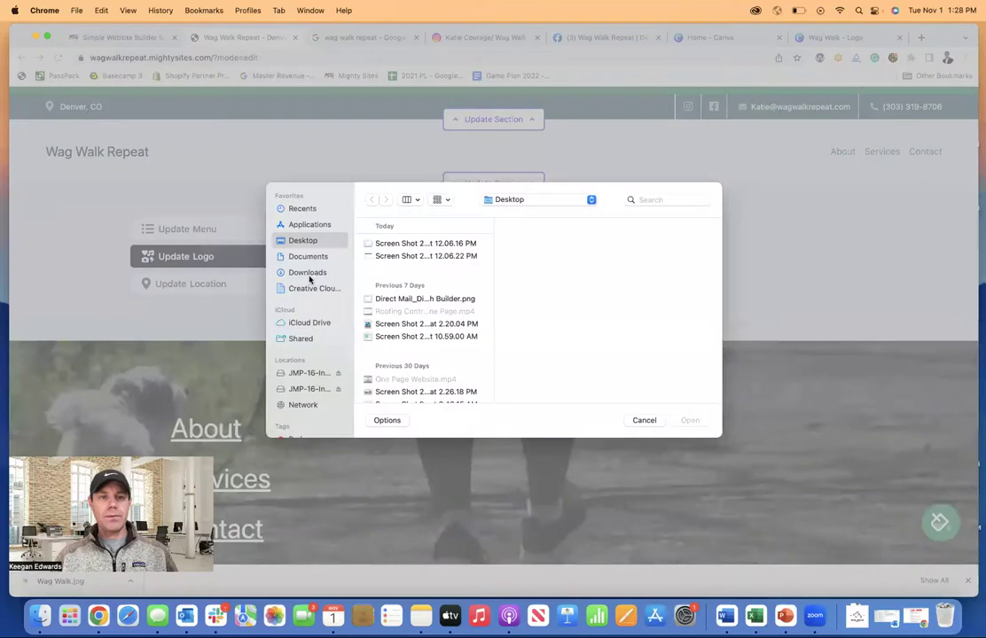
left_click(307, 275)
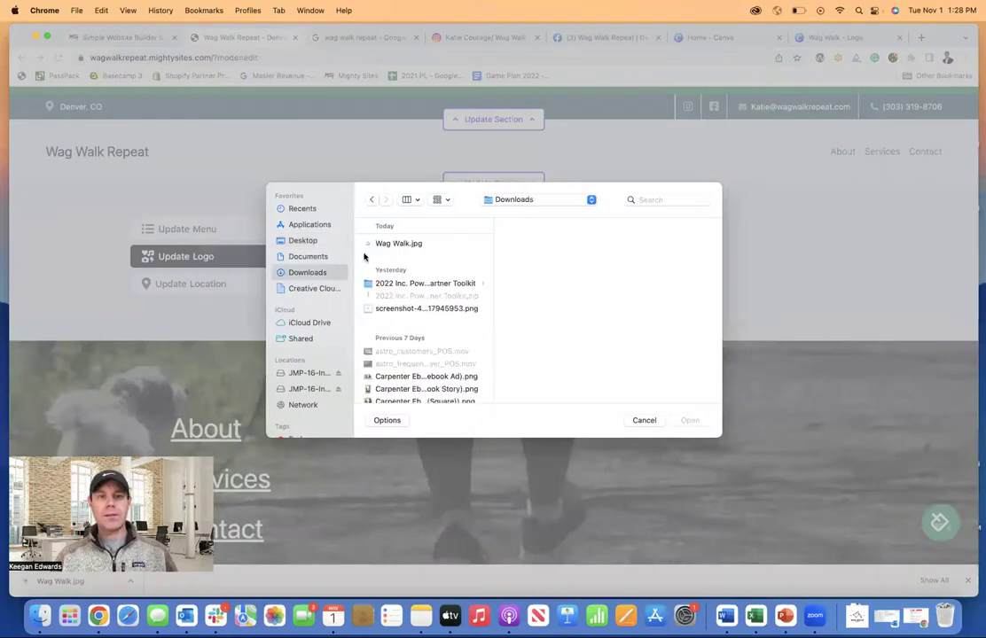
left_click(390, 245)
left_click(690, 420)
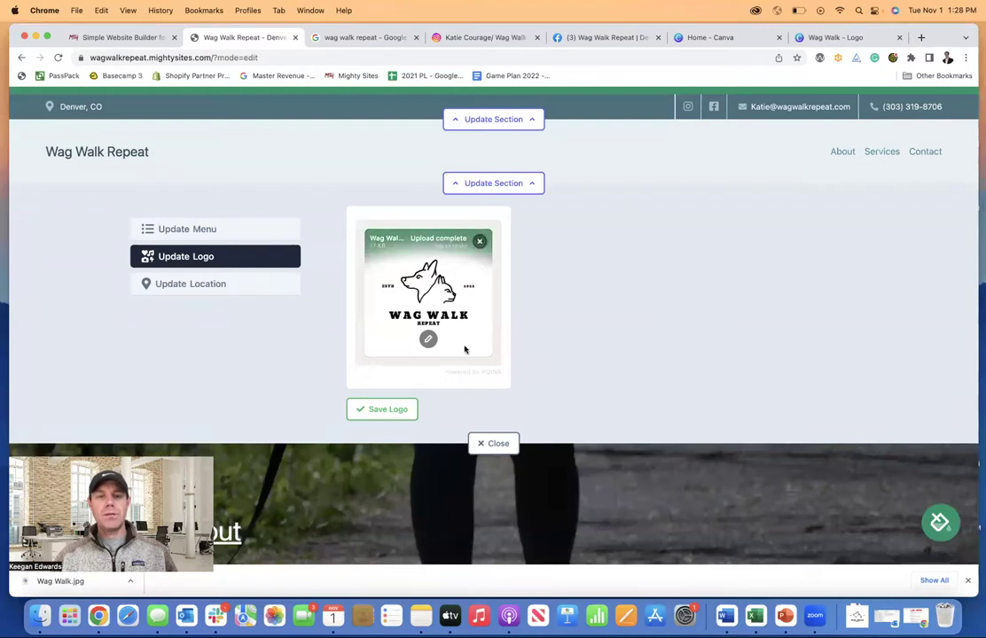
left_click(399, 407)
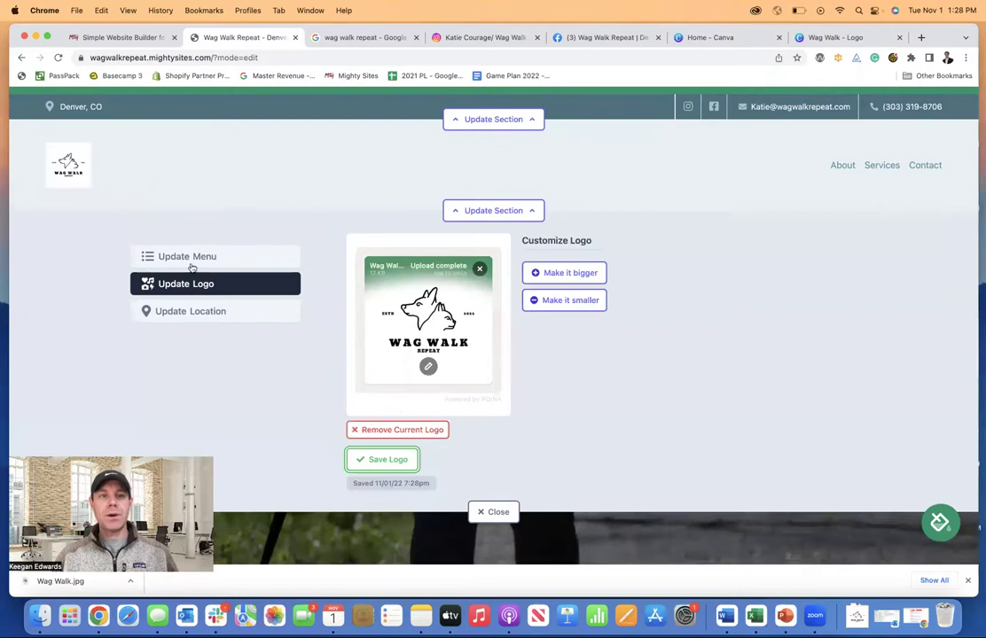
- Adjust the header logo size up two steps and down one, then open its image editor
left_click(556, 273)
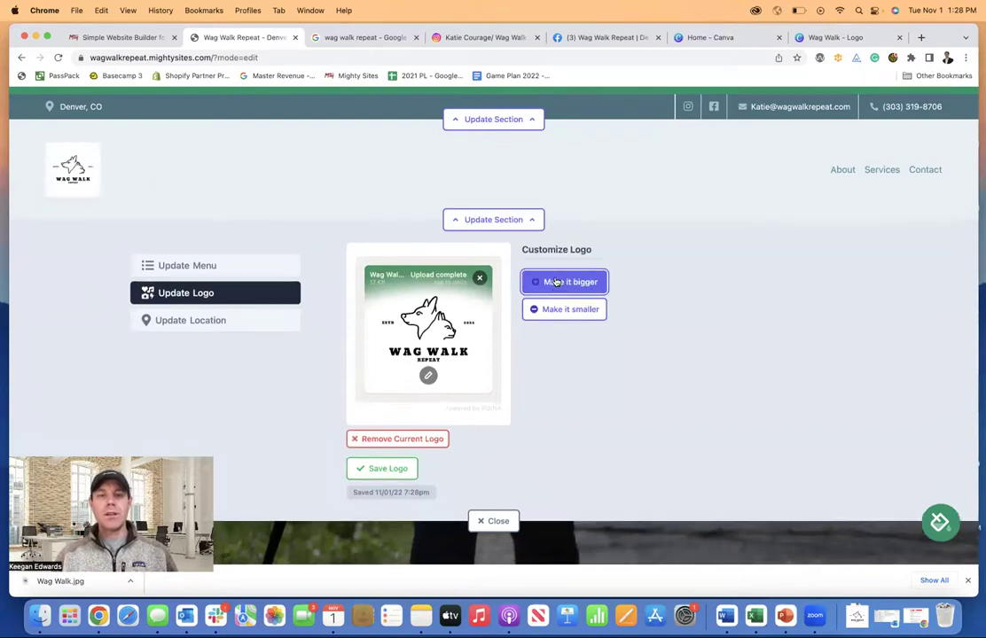
left_click(555, 281)
left_click(567, 318)
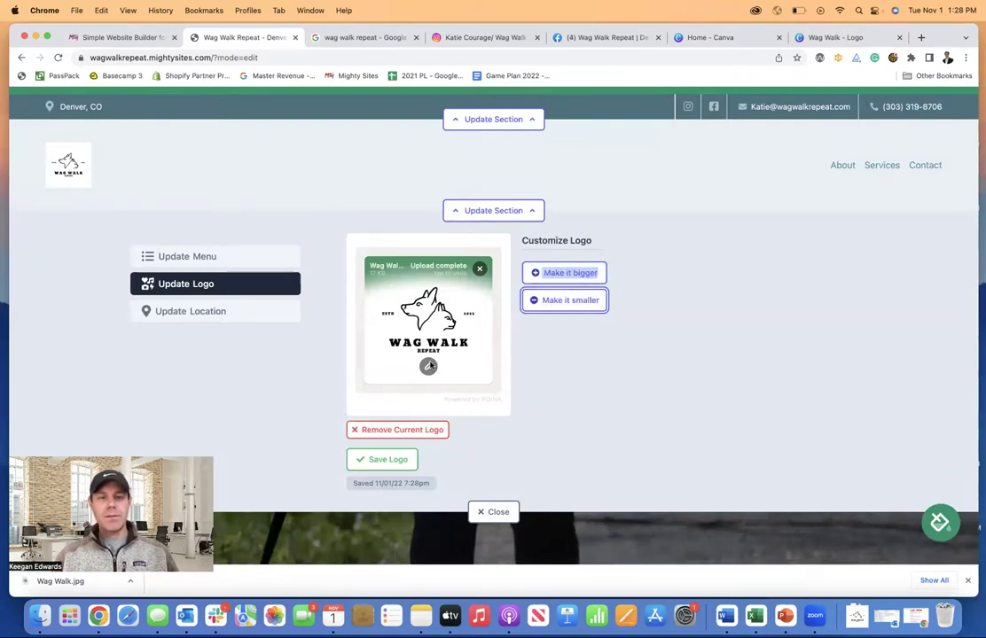
left_click(428, 366)
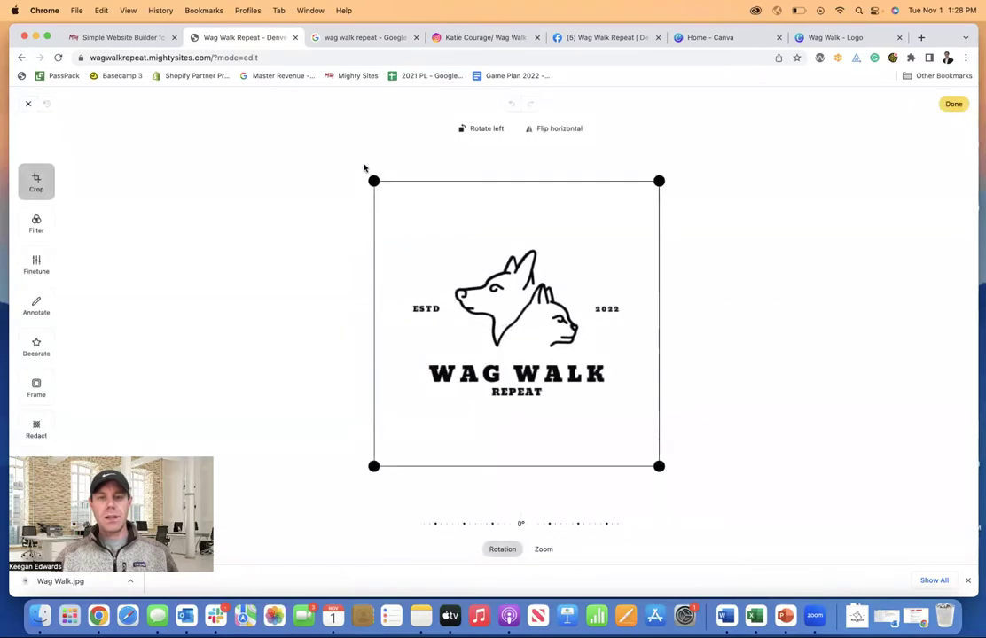
- Trim the empty white space from the top and bottom of the Wag Walk logo and apply the crop
left_click(29, 104)
left_click(428, 366)
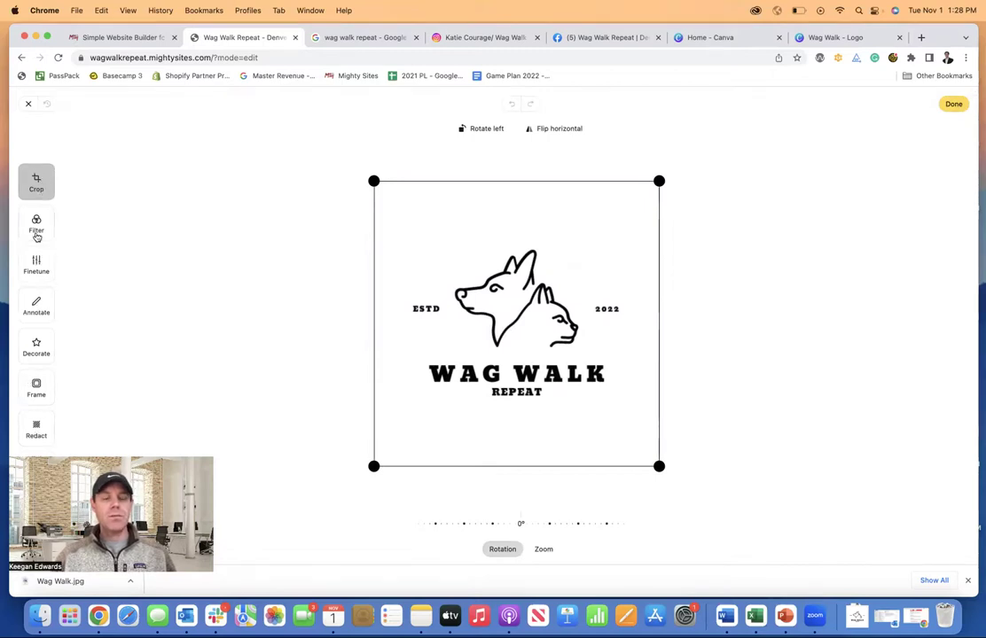
left_click_drag(373, 181, 371, 243)
left_click_drag(659, 468, 653, 399)
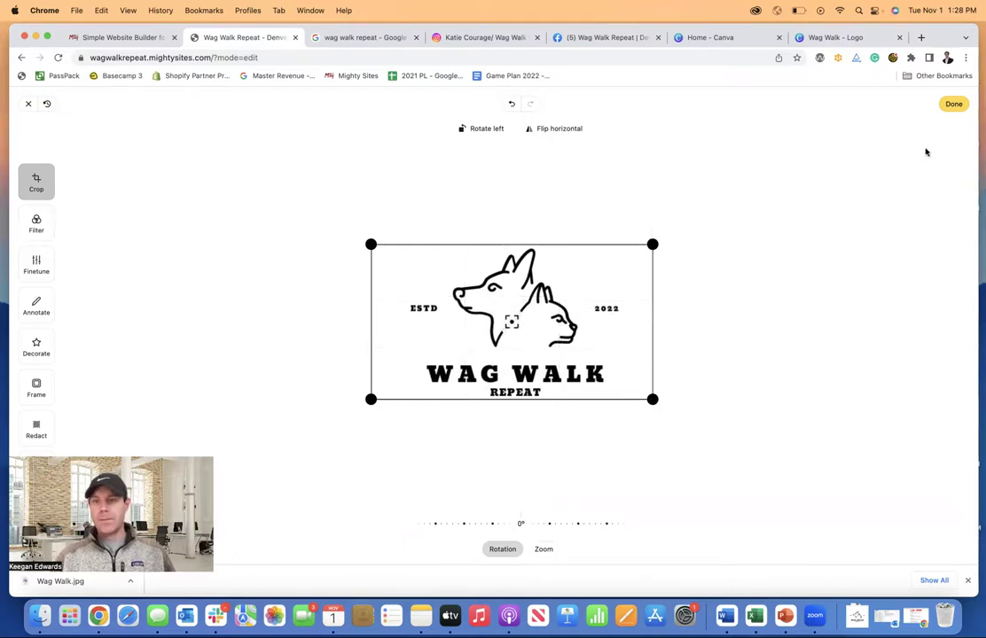
left_click(950, 103)
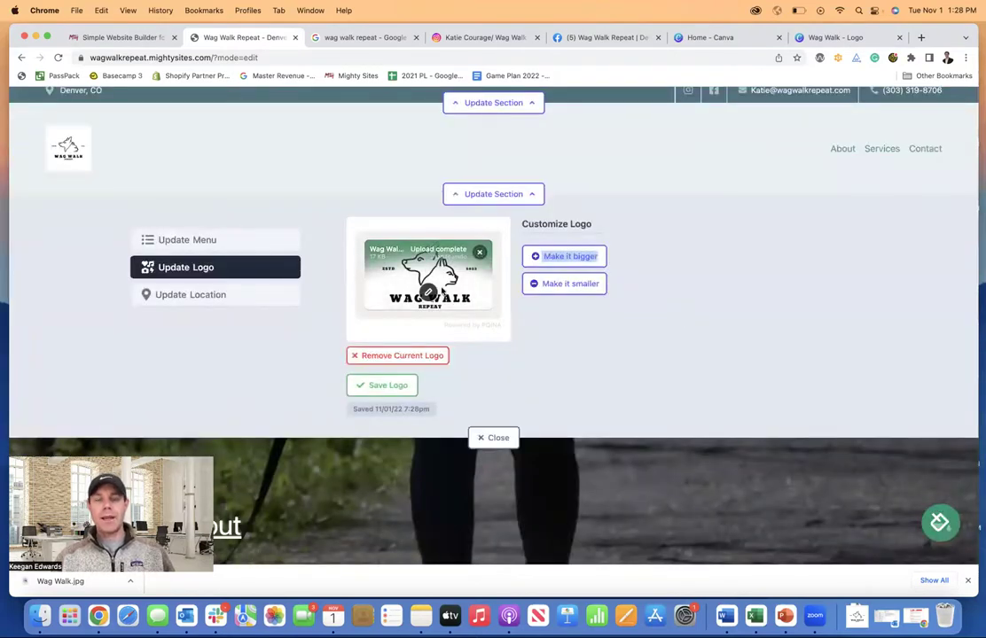
- Save the cropped logo, then enlarge it in the header by a net three size steps
left_click(390, 385)
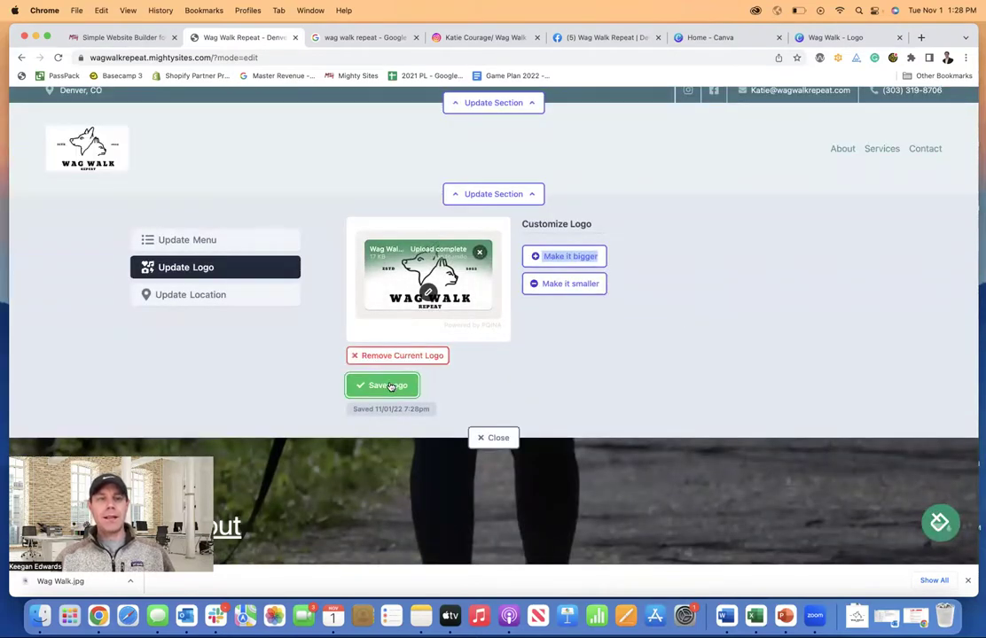
left_click(496, 438)
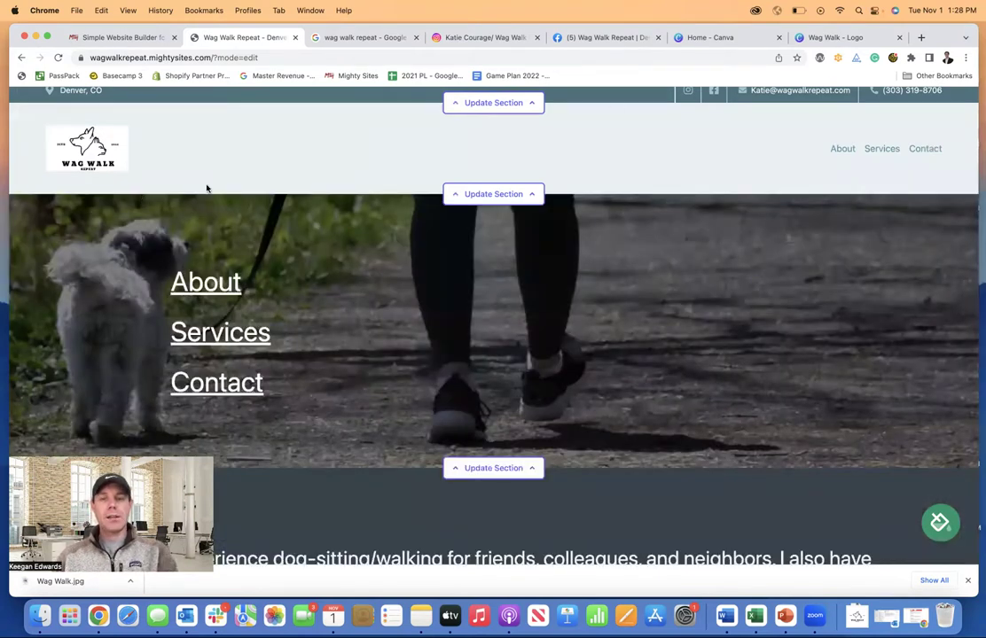
left_click(499, 195)
left_click(569, 266)
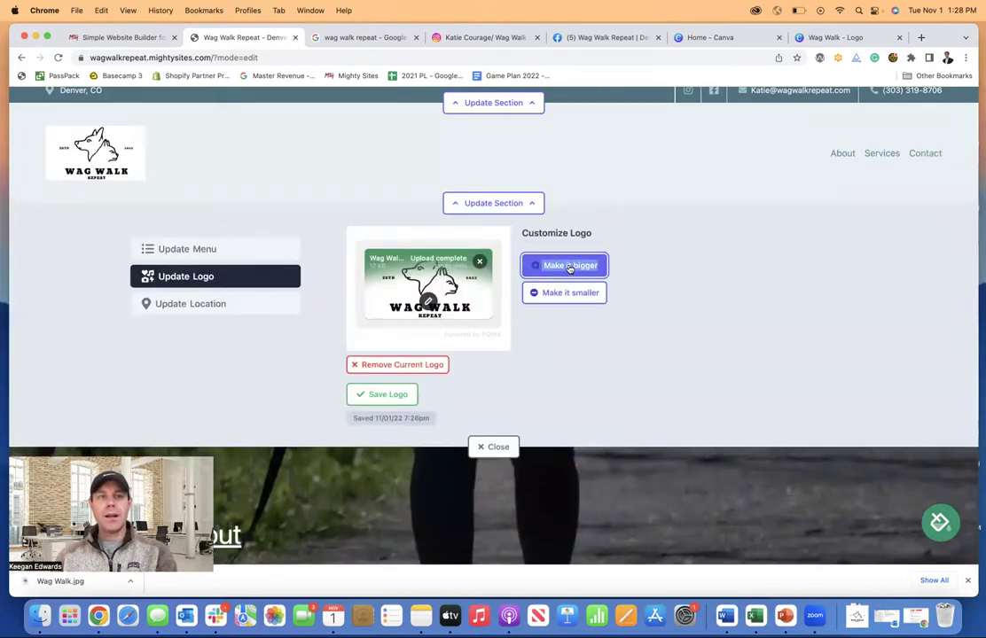
left_click(569, 267)
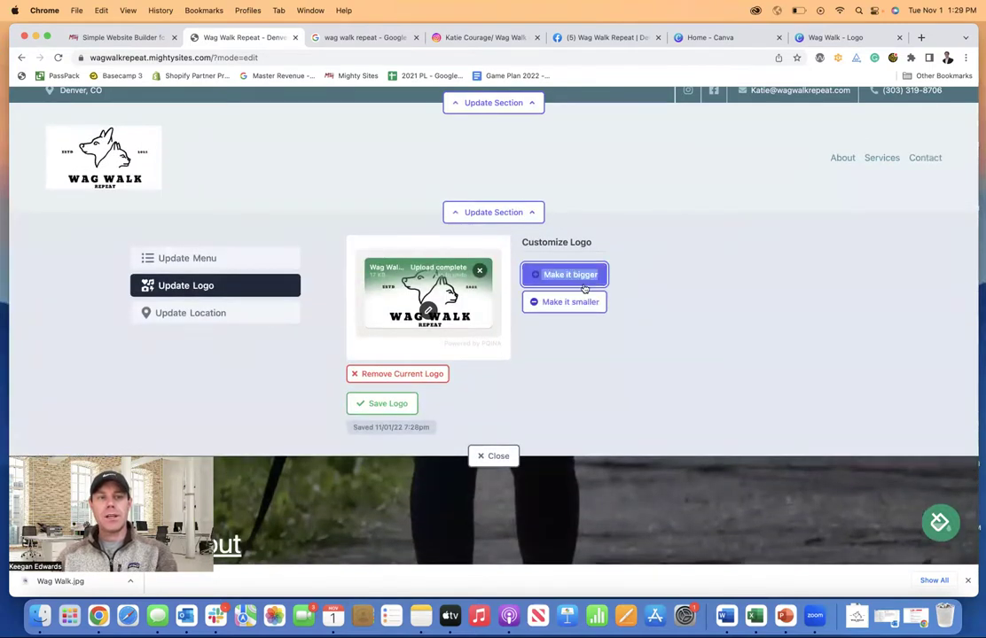
left_click(559, 305)
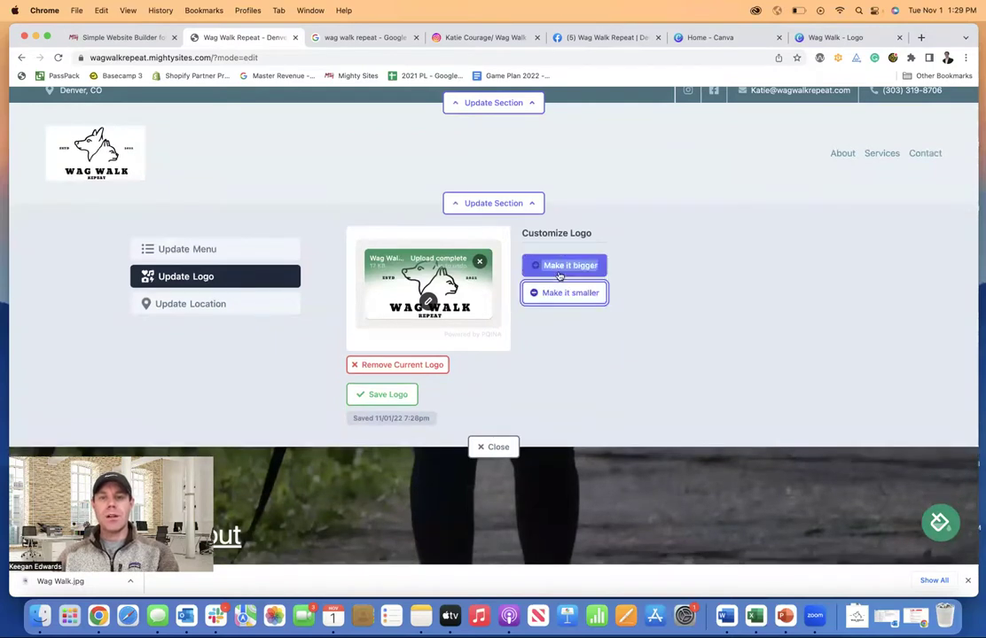
left_click(559, 274)
left_click(559, 276)
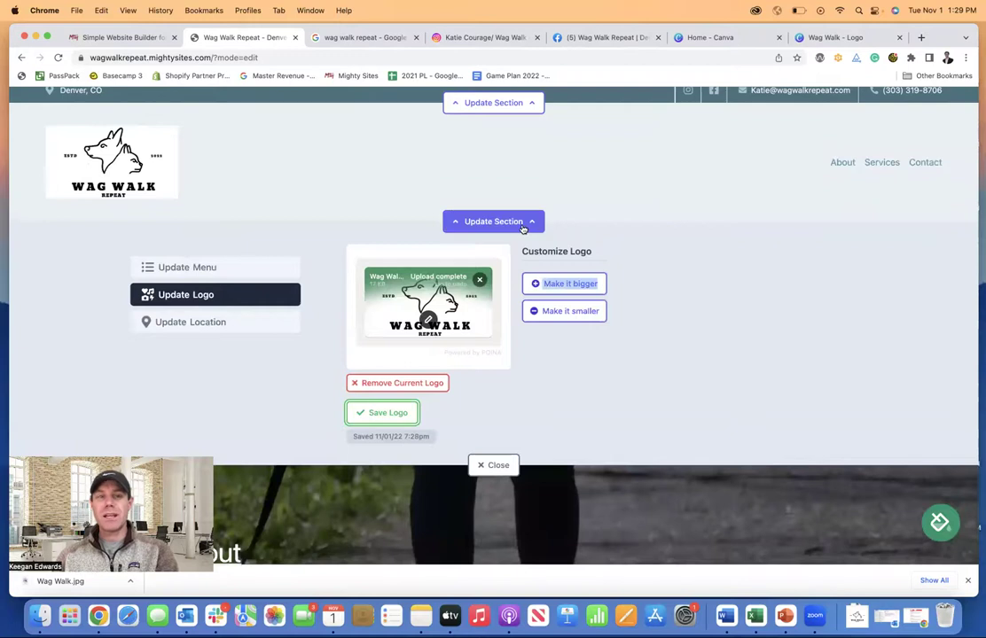
left_click(492, 224)
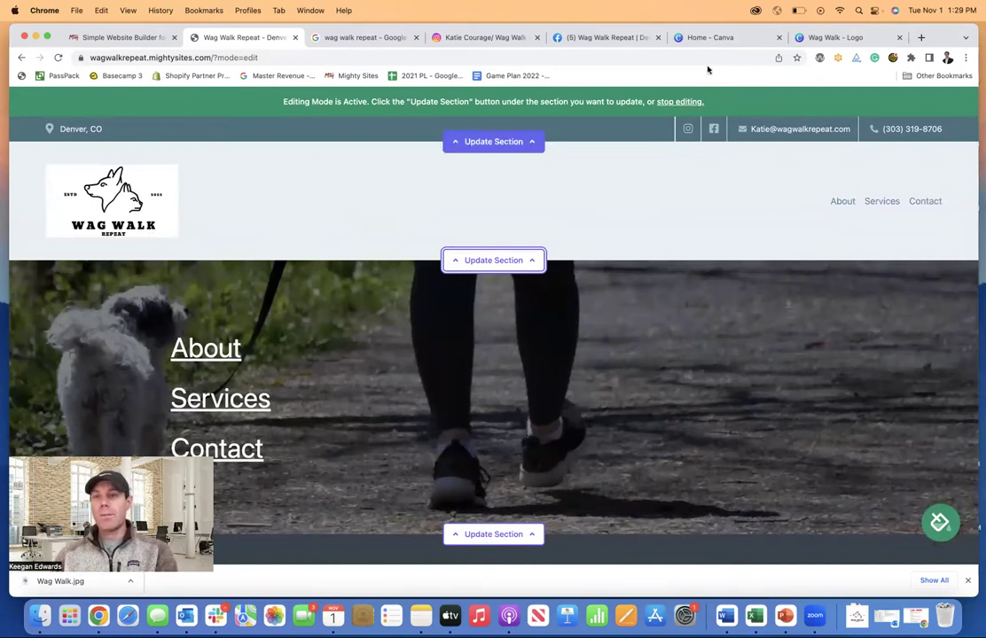
- Download the Wag Walk design from Canva as a transparent-background PNG and reopen the site's header logo settings
left_click(827, 38)
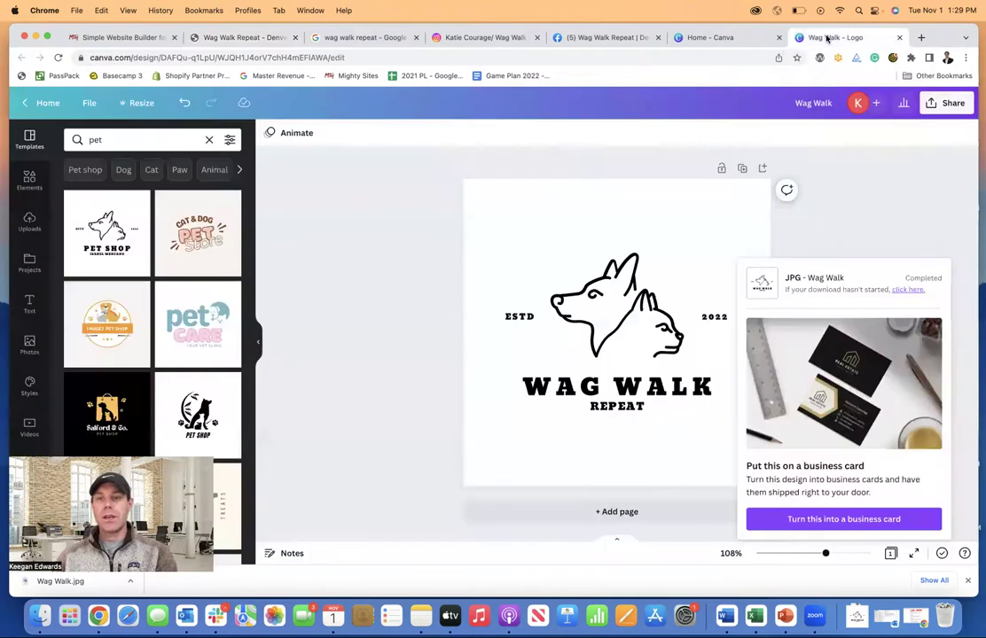
left_click(950, 106)
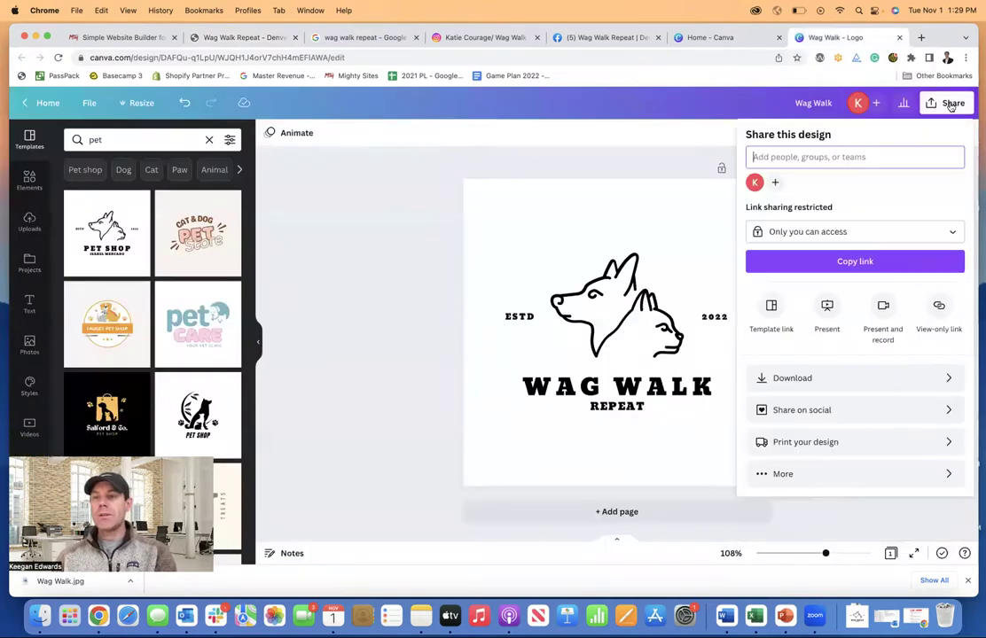
left_click(842, 379)
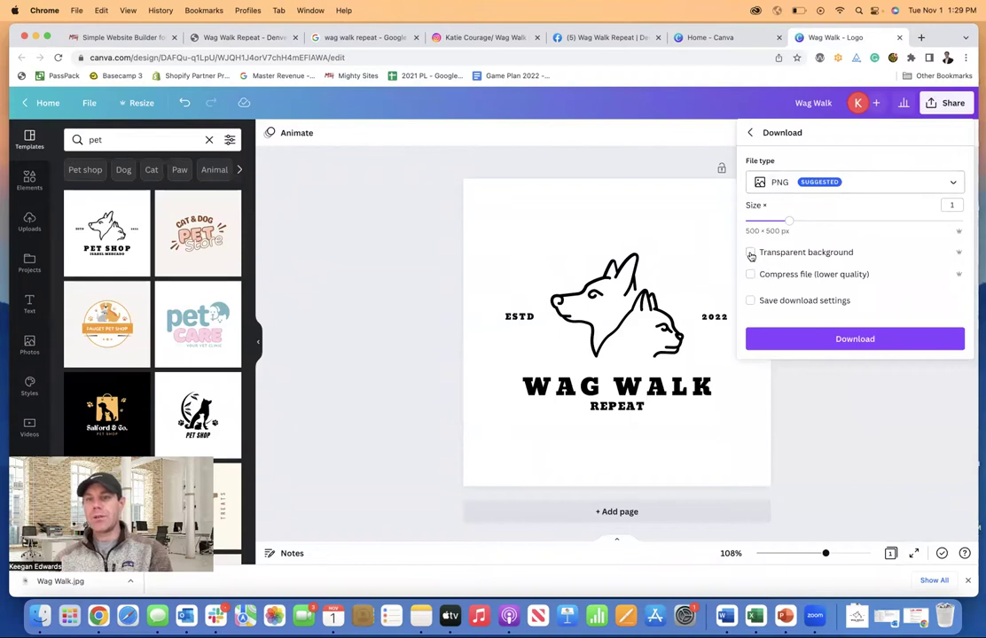
left_click(843, 343)
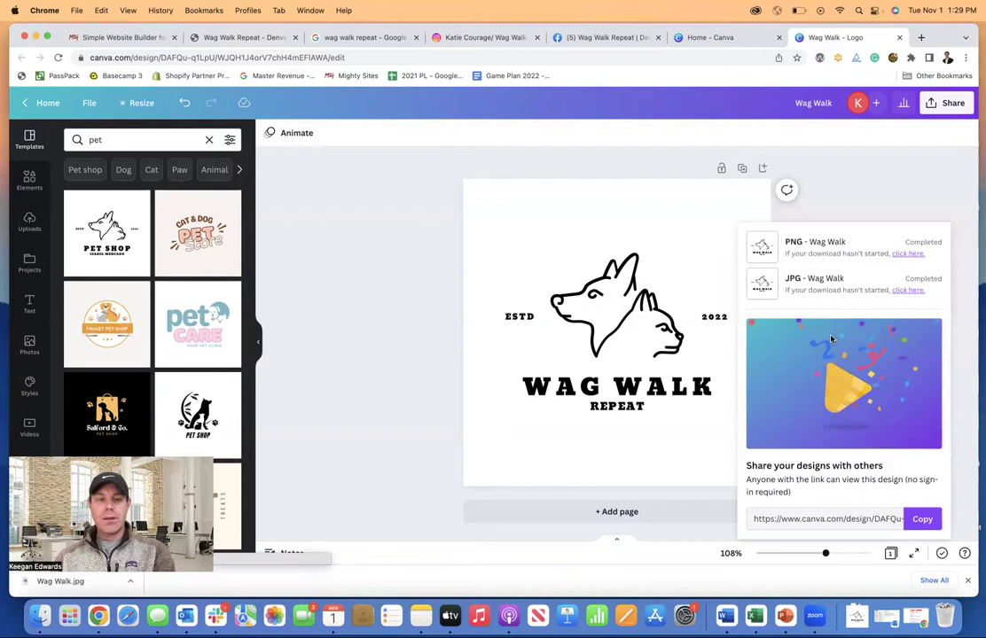
left_click(235, 38)
left_click(466, 257)
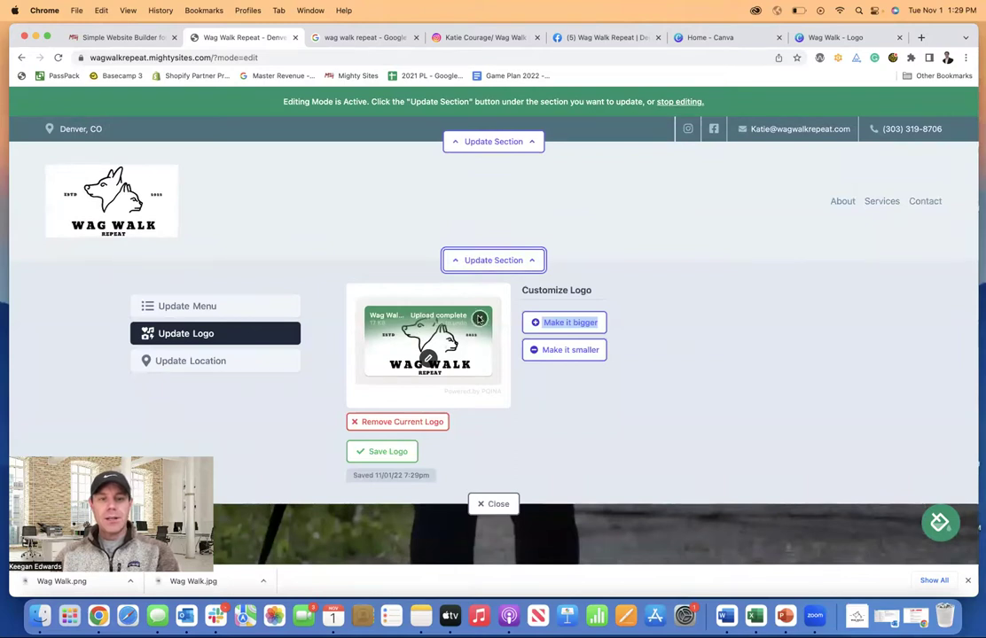
- Upload Wag Walk.png as the header logo, crop the empty space above and below it, and save
left_click(427, 325)
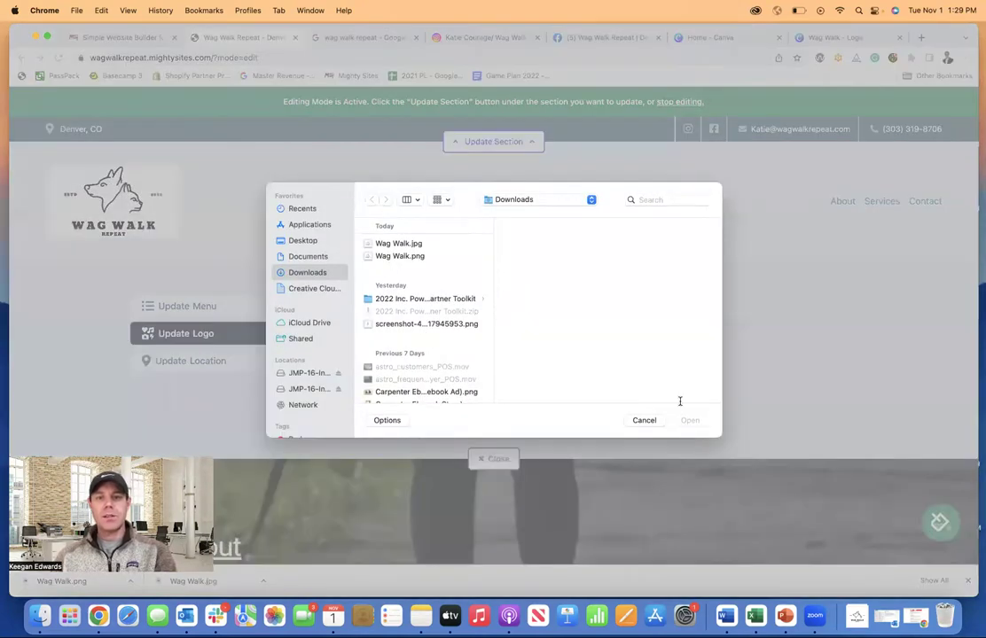
left_click(691, 419)
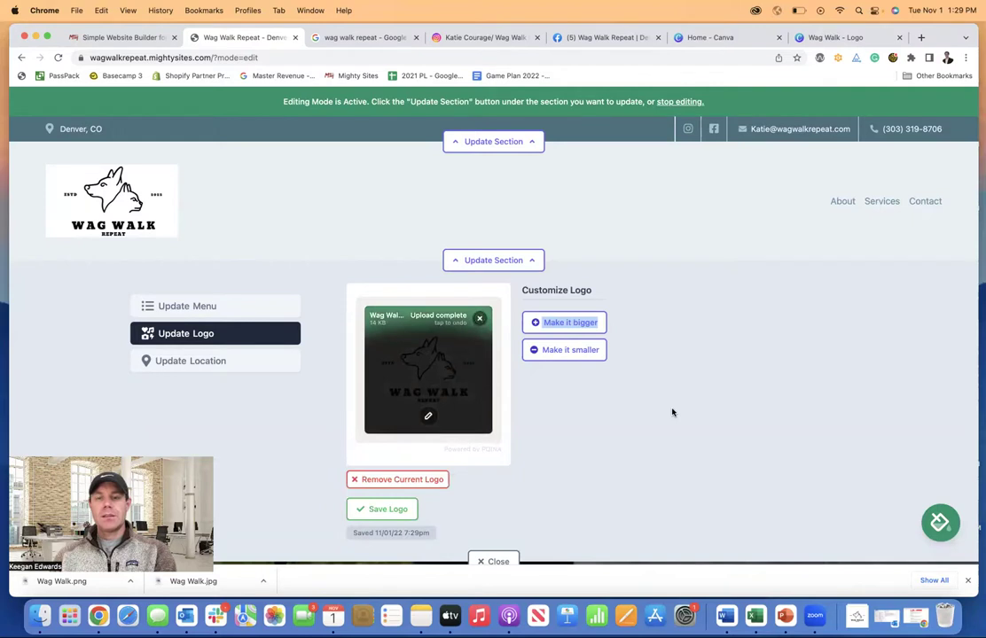
left_click(402, 508)
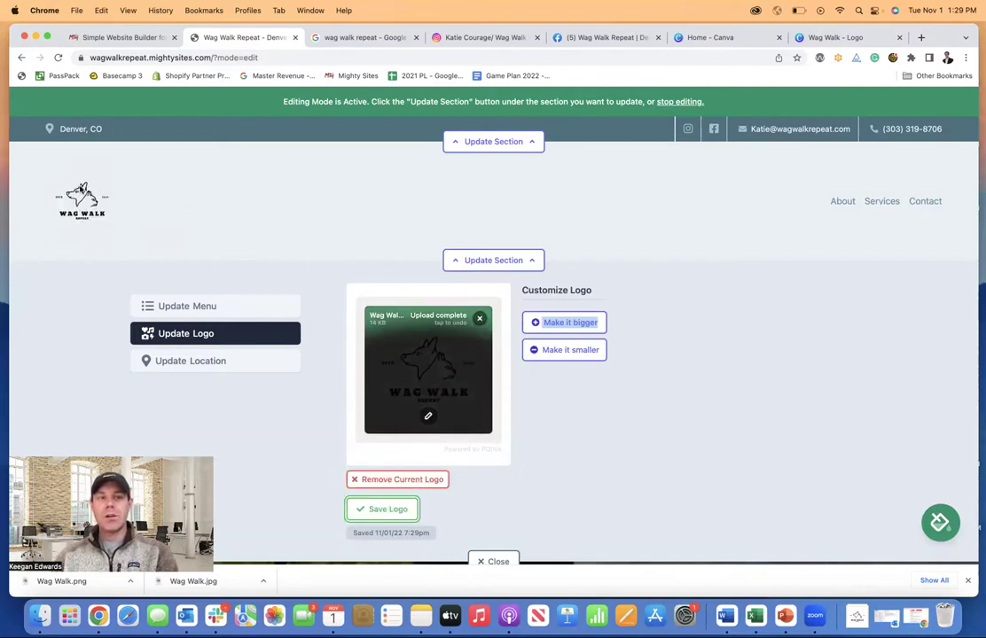
left_click(429, 417)
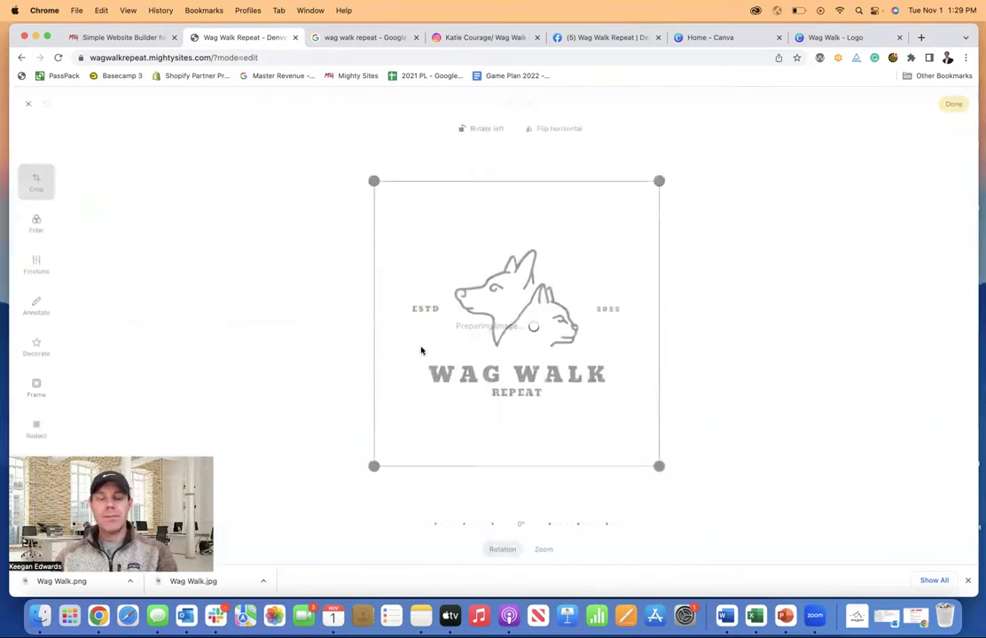
left_click_drag(373, 181, 376, 248)
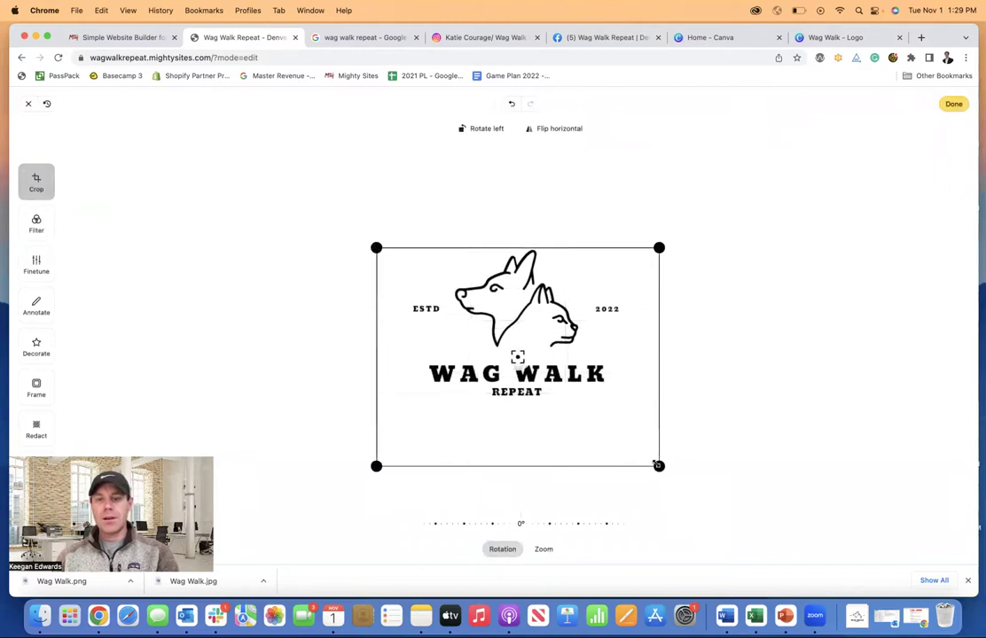
left_click_drag(655, 463, 644, 398)
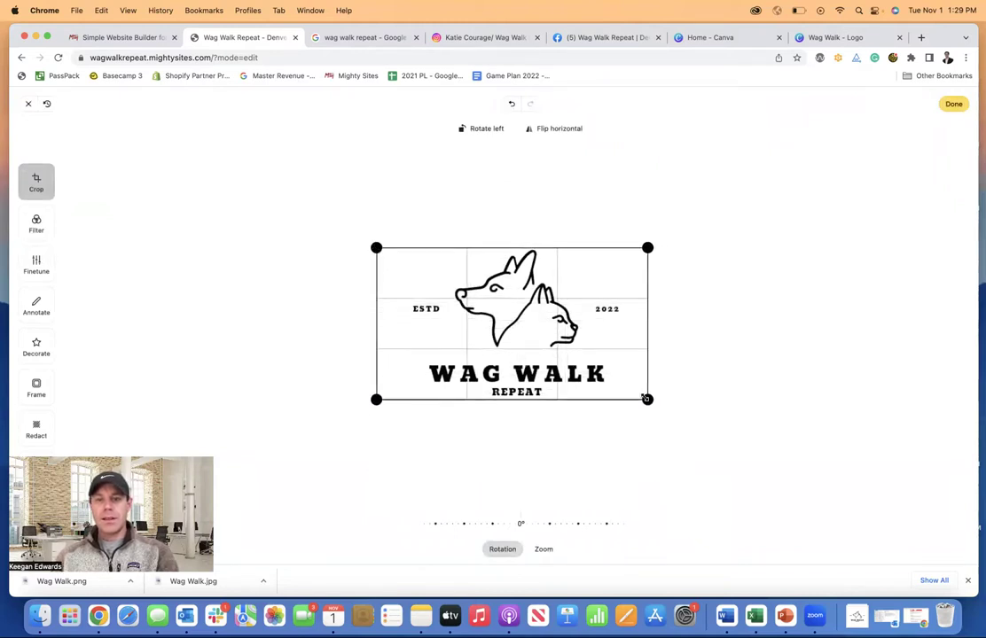
left_click(954, 104)
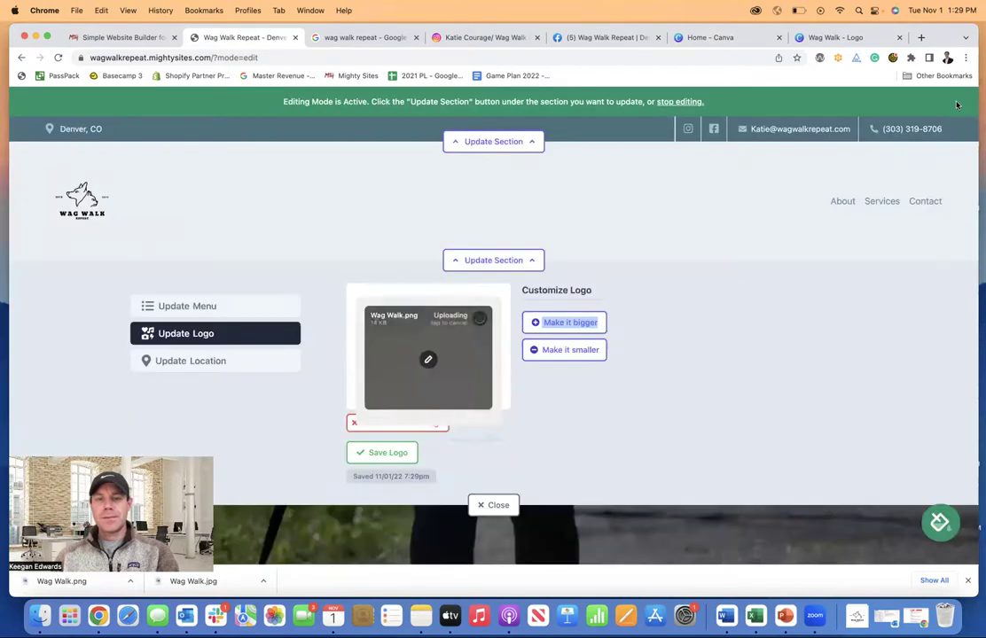
left_click(407, 453)
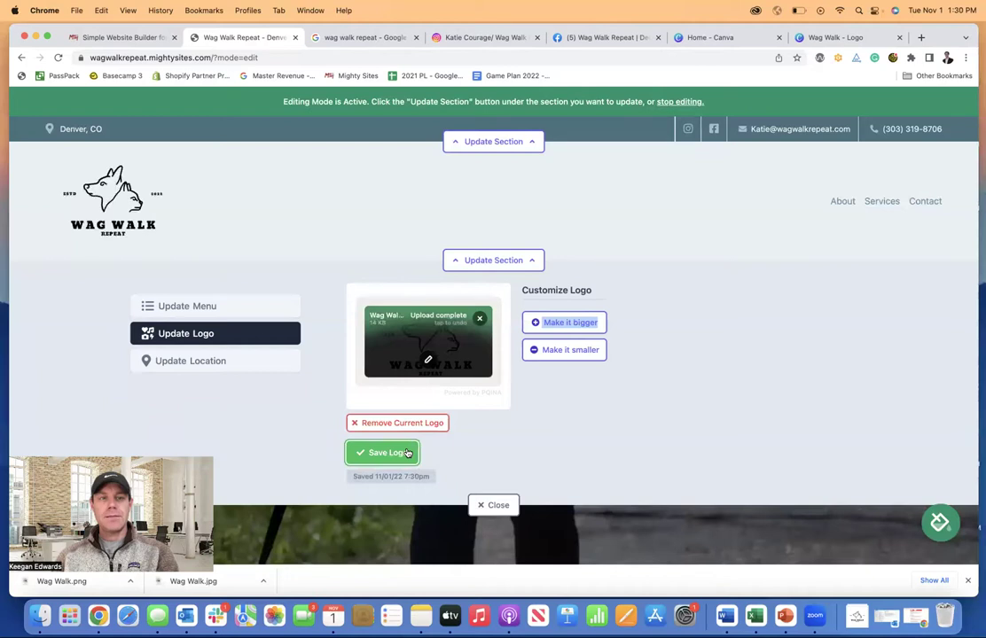
left_click(483, 506)
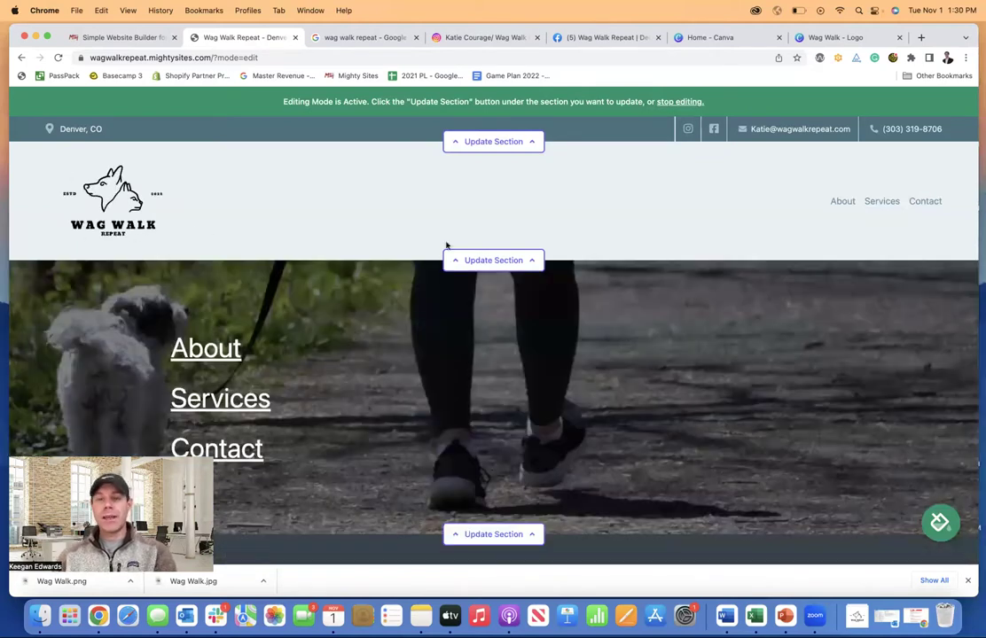
- Shrink the header logo one step and save the new size
left_click(489, 262)
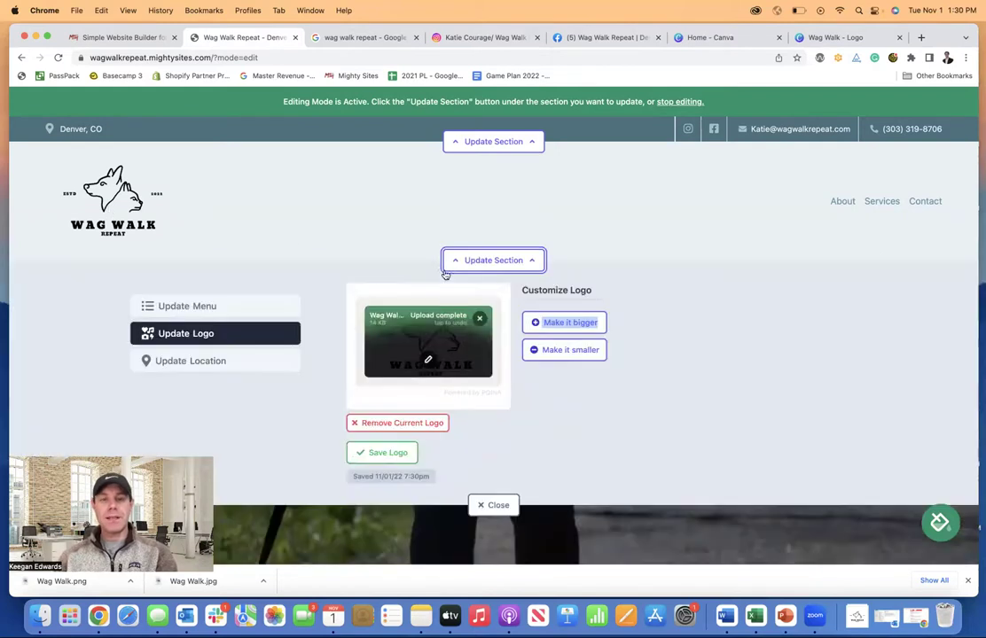
left_click_drag(568, 376, 572, 339)
left_click(575, 353)
left_click(381, 443)
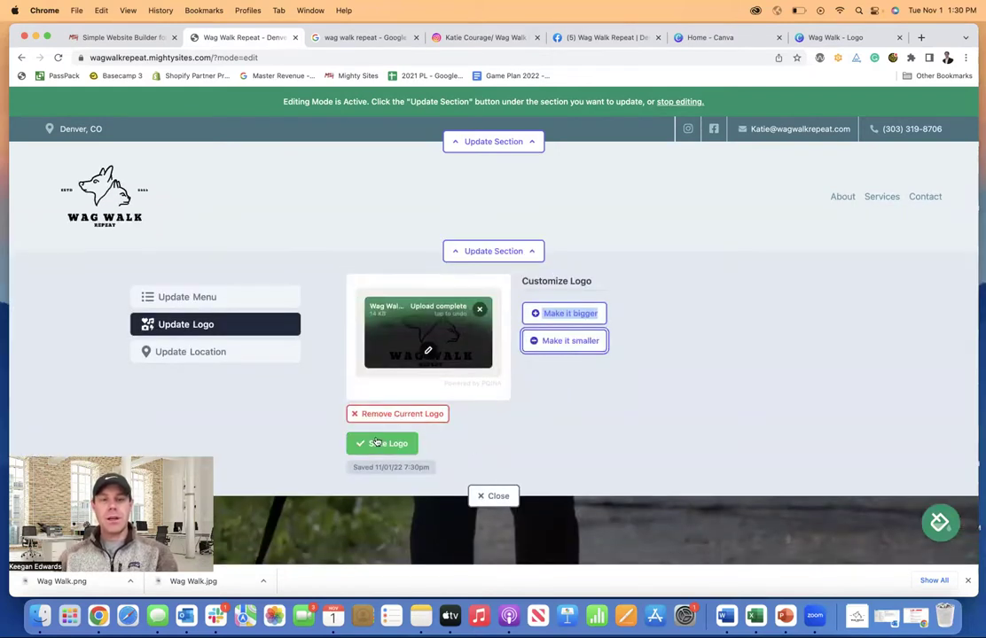
left_click(487, 495)
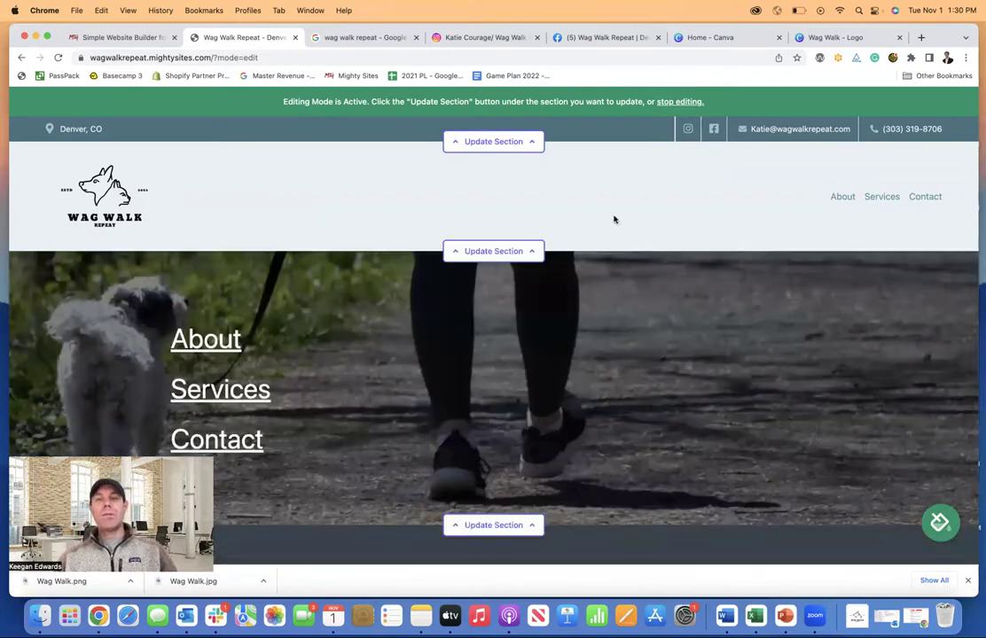
scroll(457, 295, "down", 3)
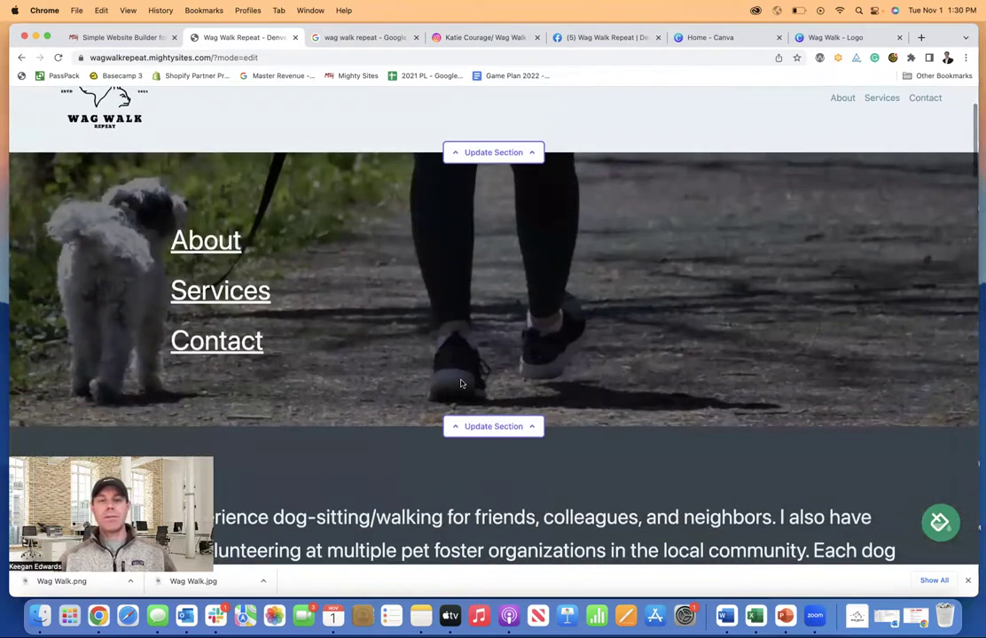
scroll(482, 421, "down", 1)
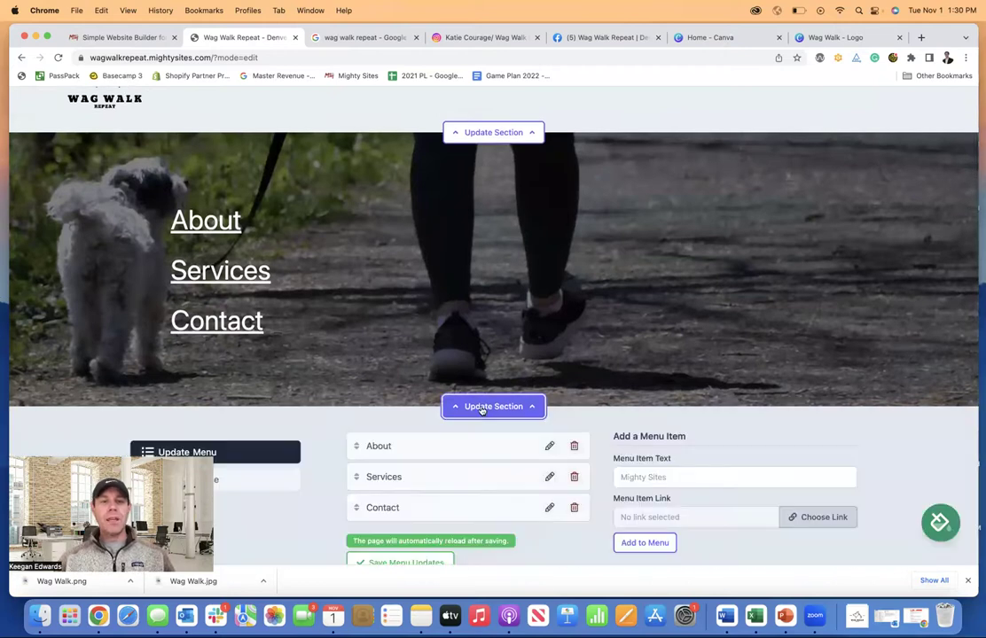
scroll(481, 409, "down", 3)
scroll(398, 242, "up", 2)
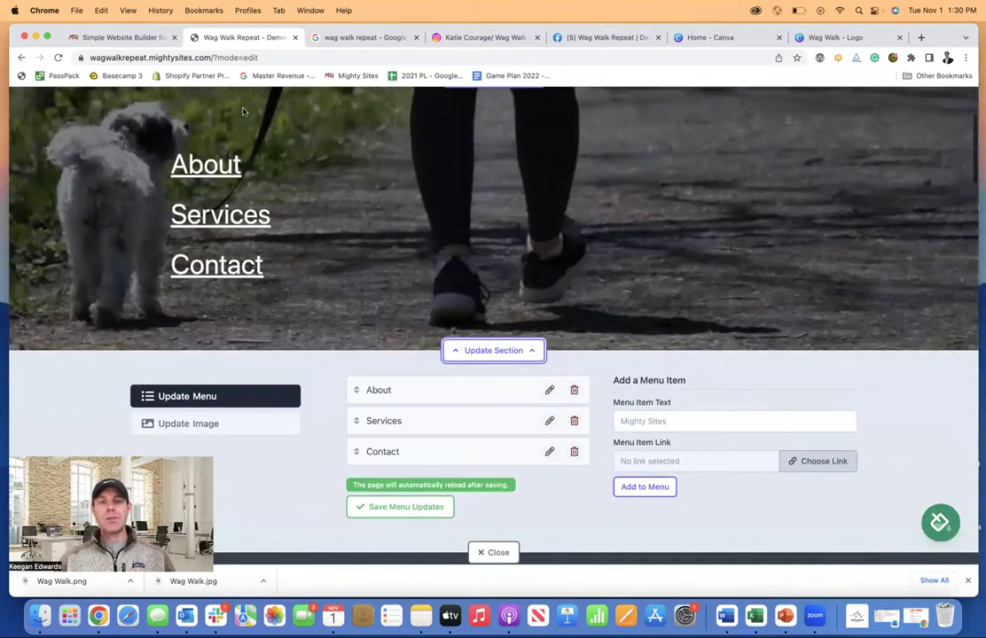
scroll(368, 237, "up", 1)
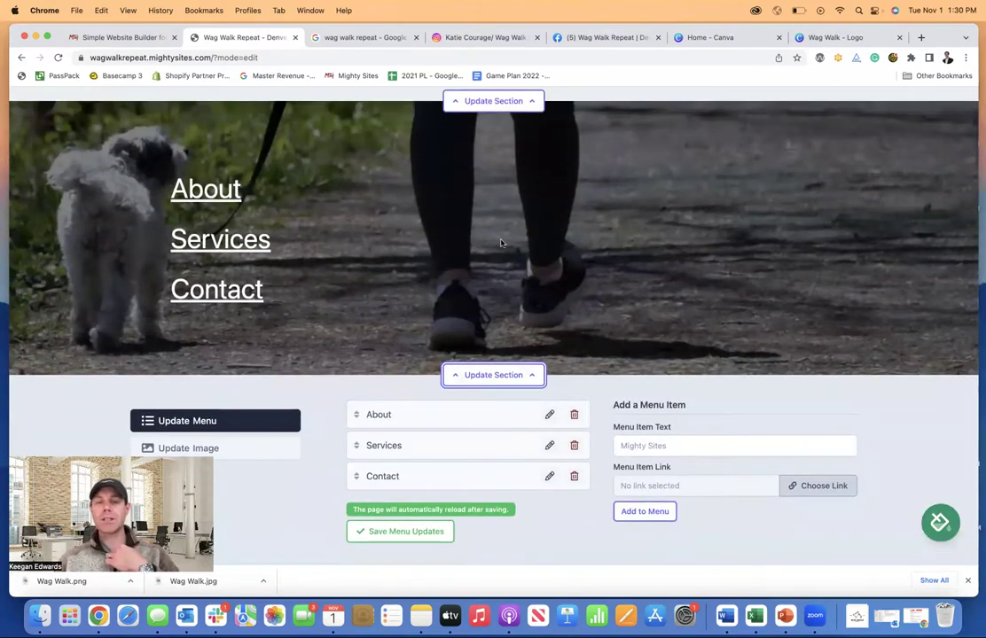
scroll(503, 246, "down", 1)
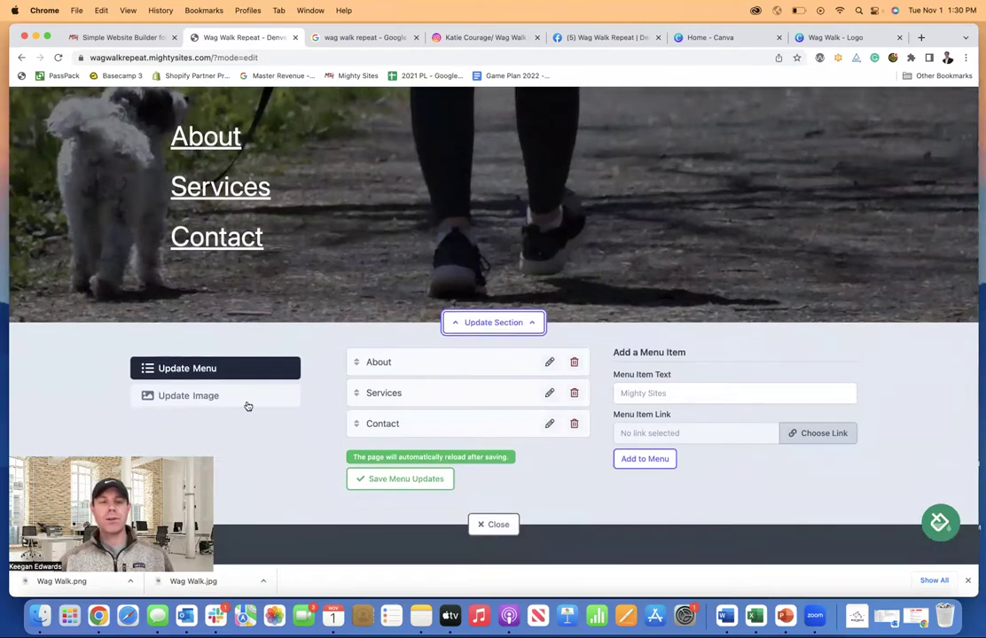
left_click(248, 403)
scroll(436, 315, "down", 3)
scroll(435, 315, "up", 5)
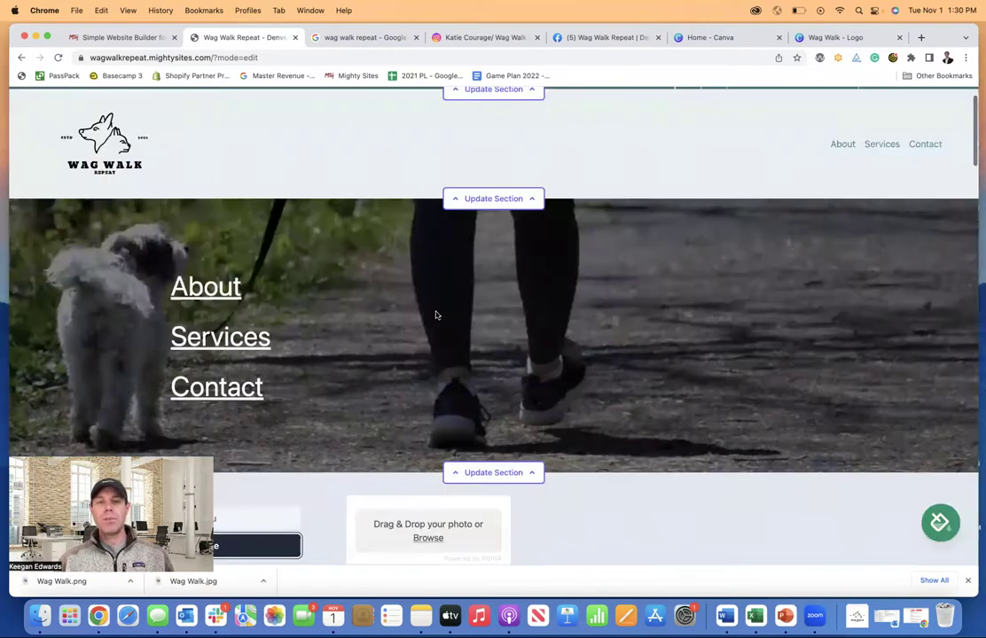
scroll(430, 321, "up", 2)
scroll(257, 370, "down", 3)
scroll(321, 344, "up", 4)
scroll(322, 346, "down", 1)
scroll(322, 346, "down", 4)
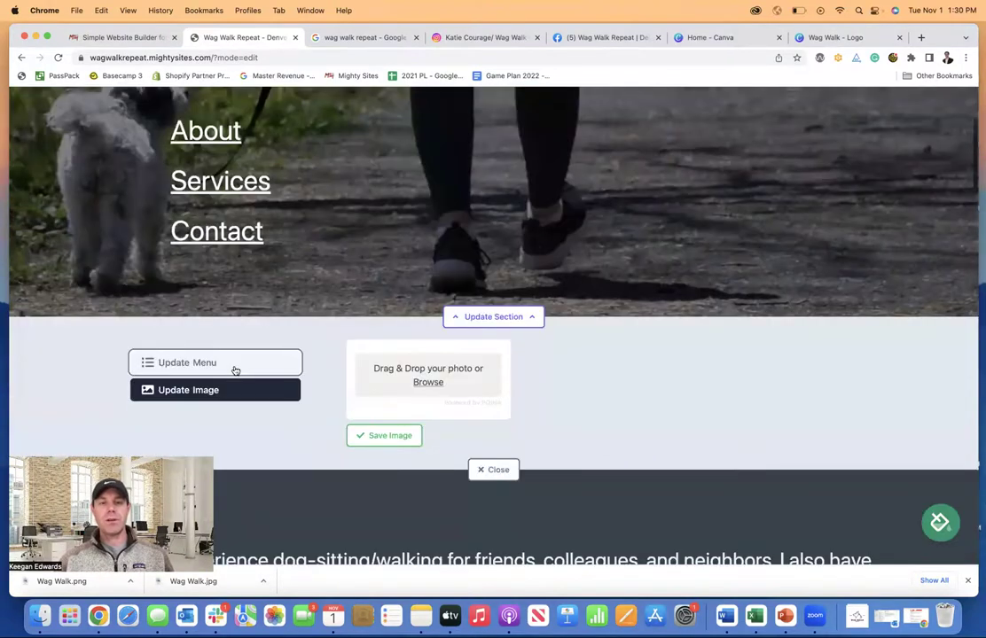
left_click(235, 365)
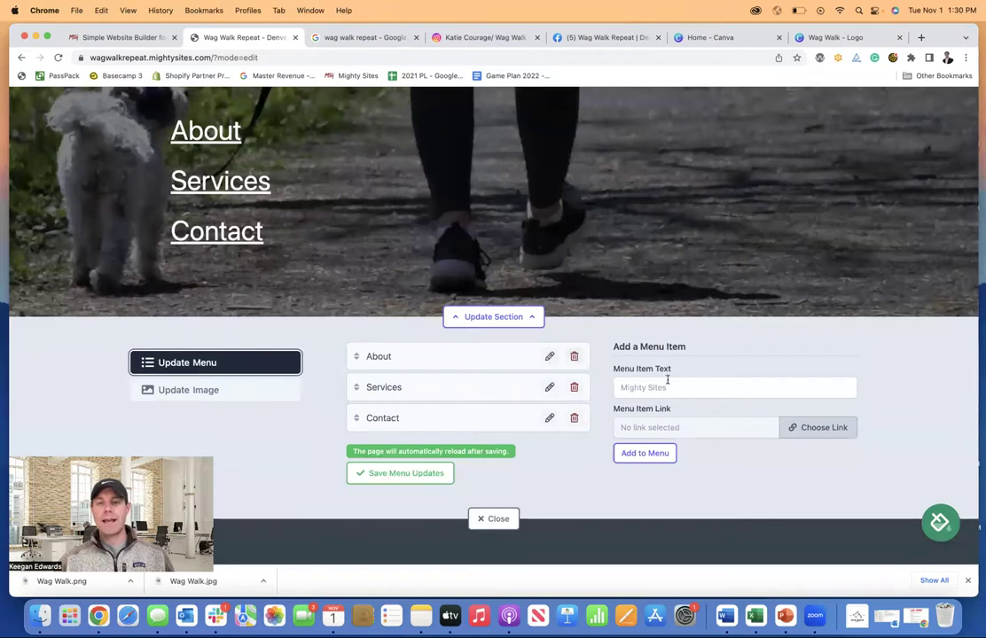
left_click(496, 519)
scroll(510, 521, "up", 4)
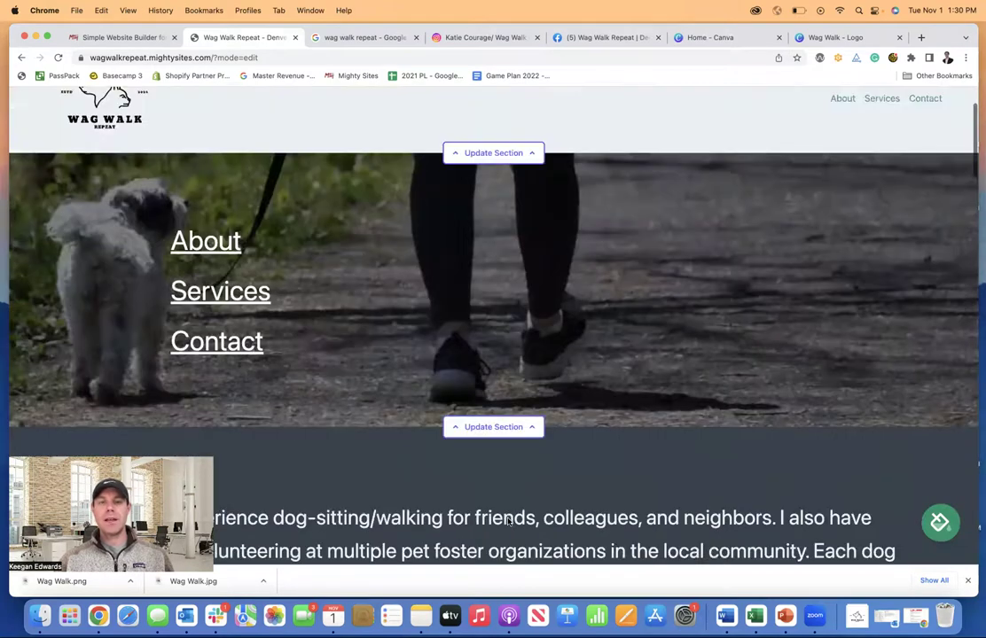
scroll(510, 522, "down", 5)
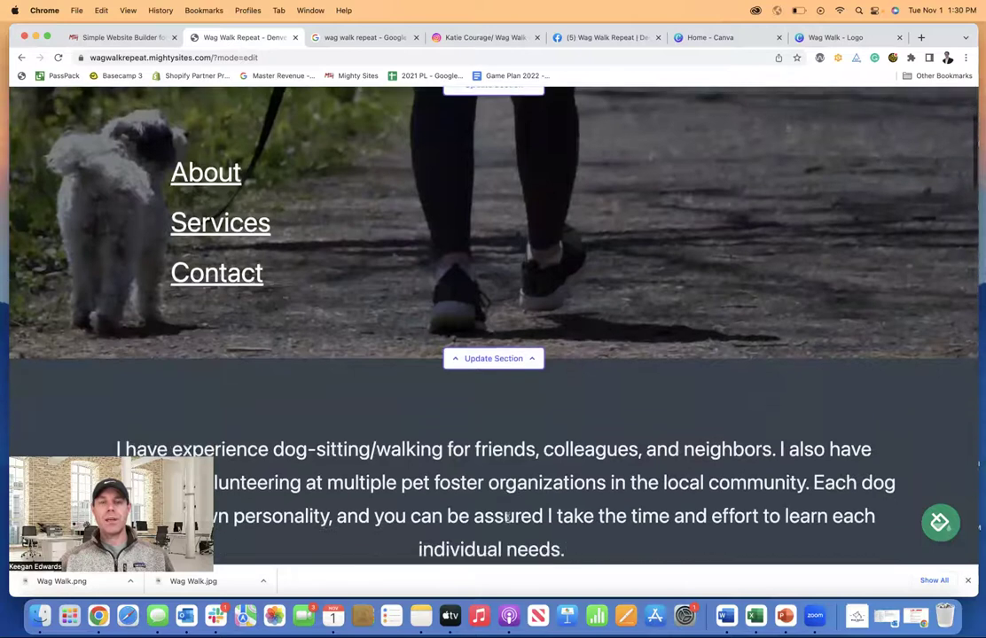
scroll(510, 522, "down", 2)
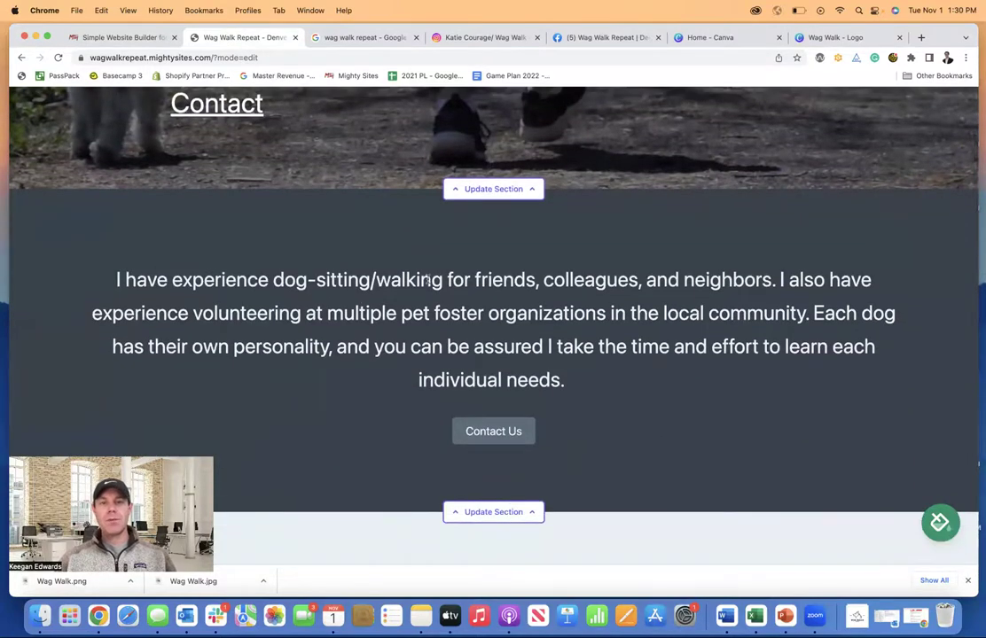
scroll(547, 450, "down", 5)
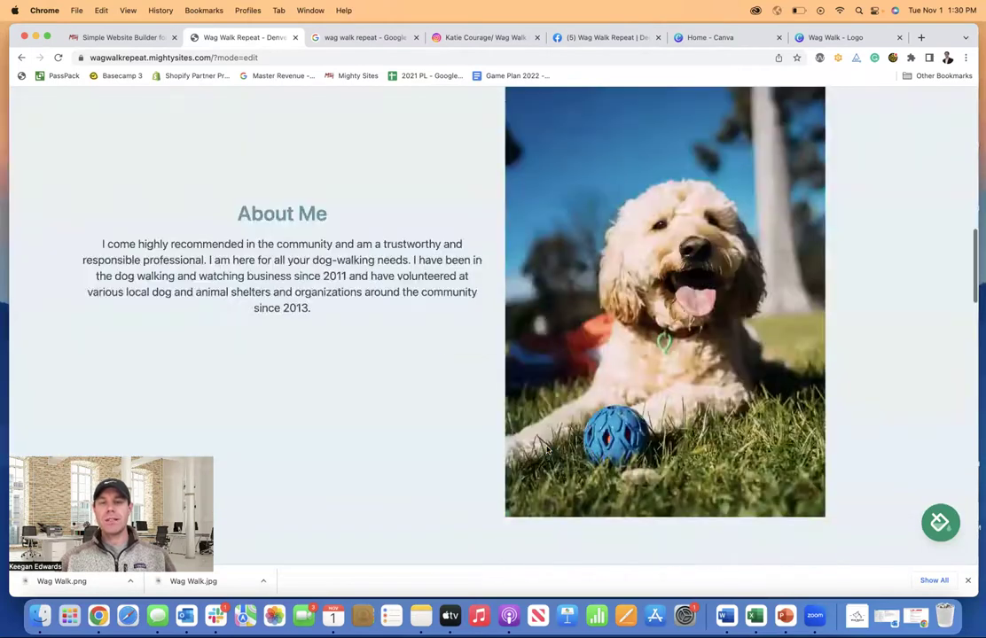
scroll(432, 325, "down", 10)
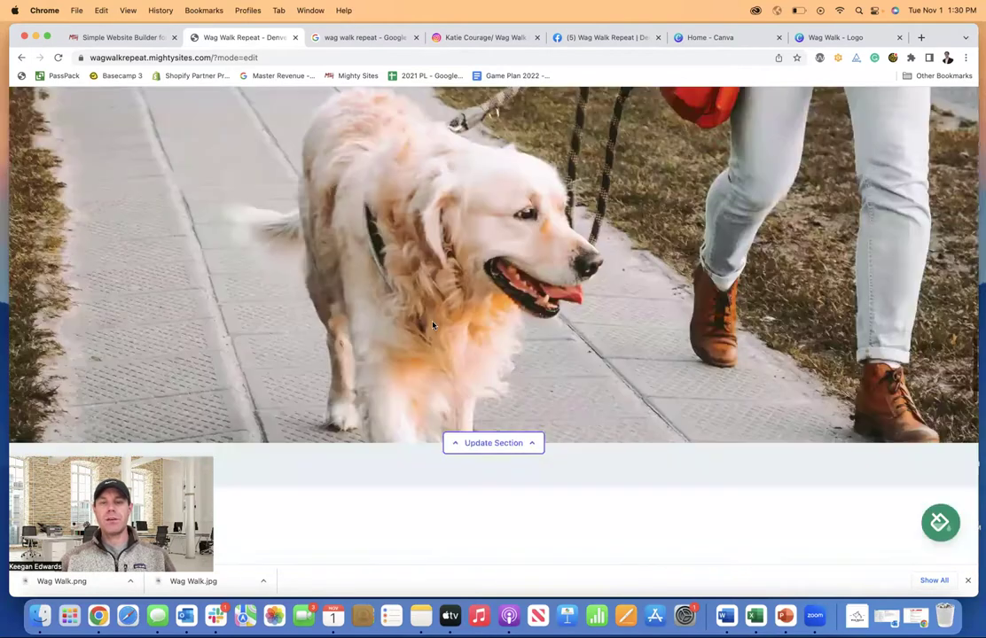
scroll(433, 325, "up", 2)
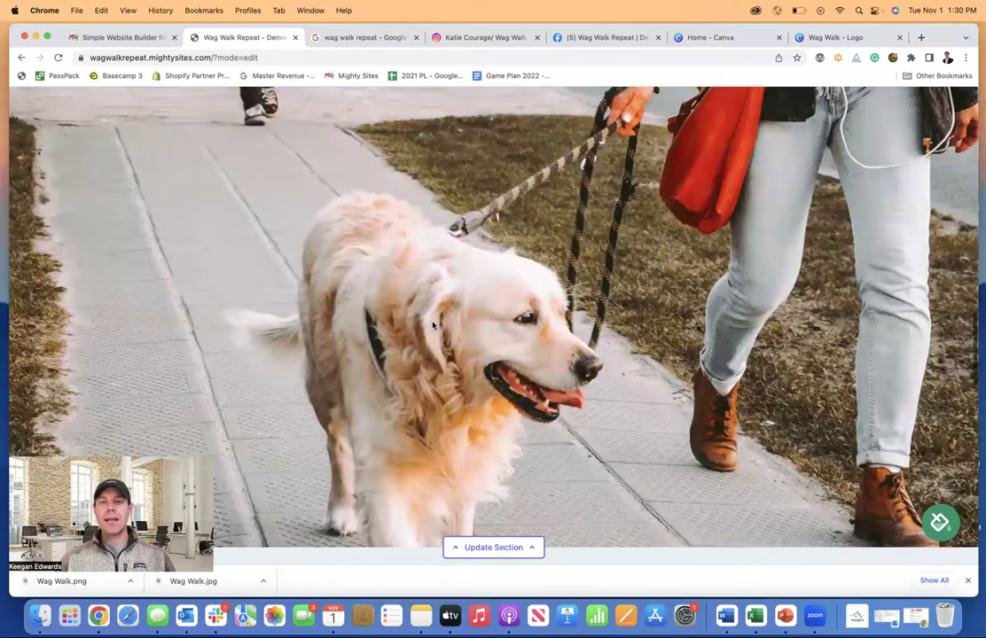
scroll(433, 325, "down", 15)
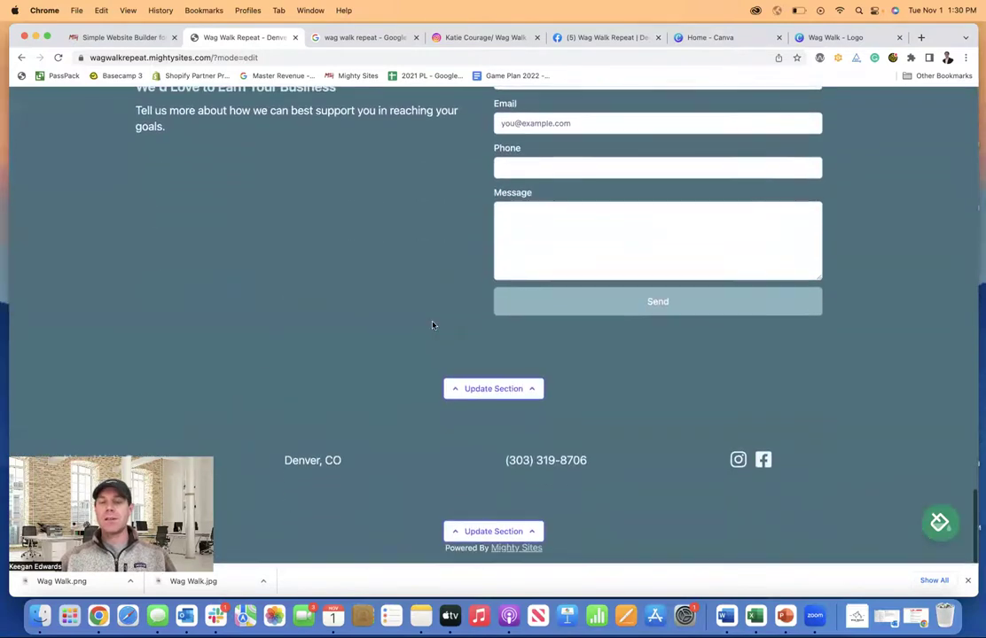
scroll(433, 324, "up", 15)
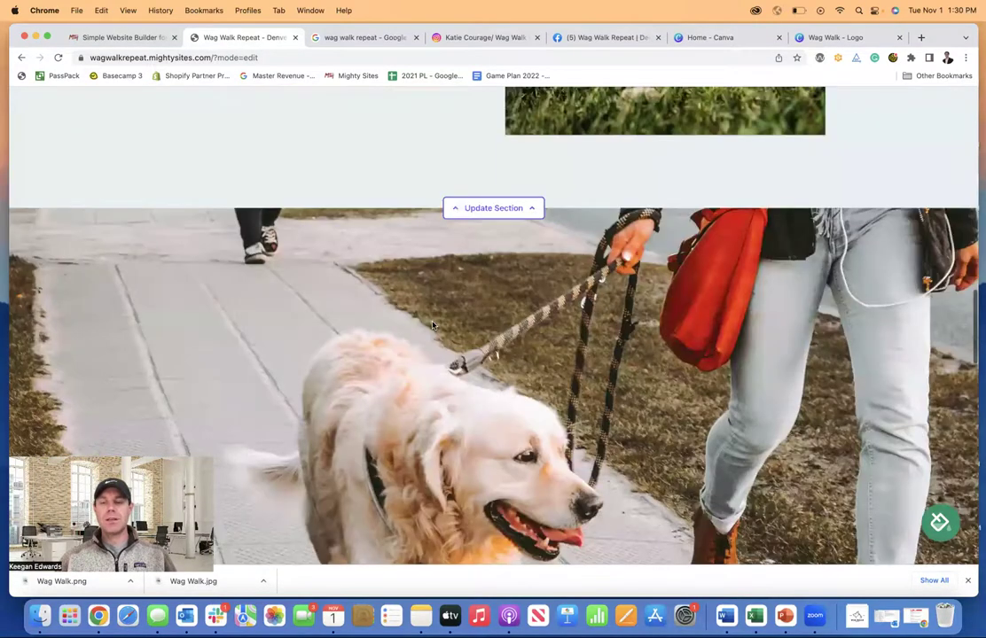
scroll(432, 325, "up", 5)
scroll(433, 325, "up", 4)
scroll(442, 321, "down", 3)
scroll(486, 310, "down", 4)
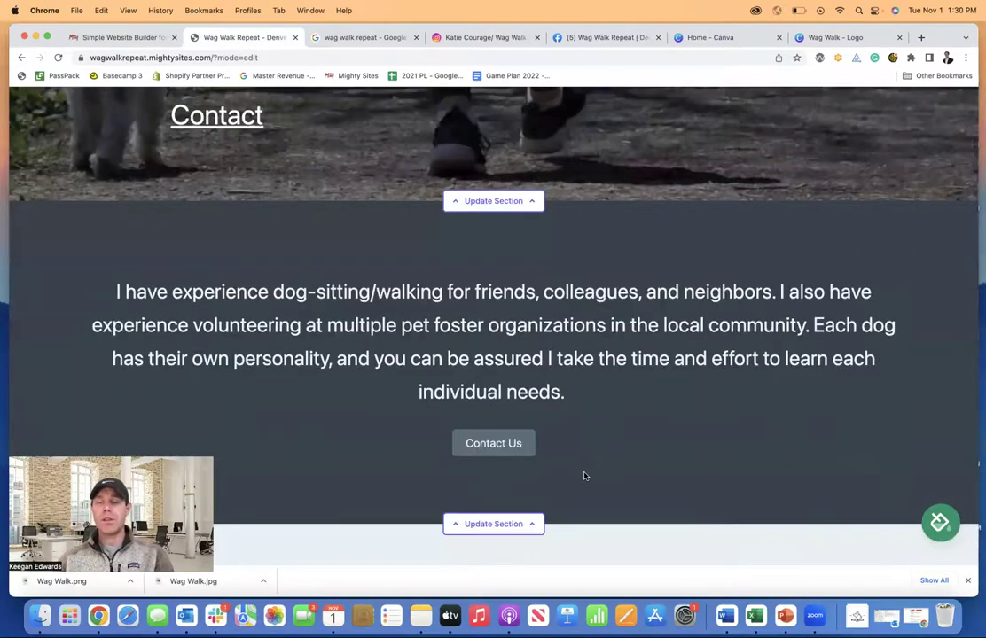
scroll(512, 443, "down", 3)
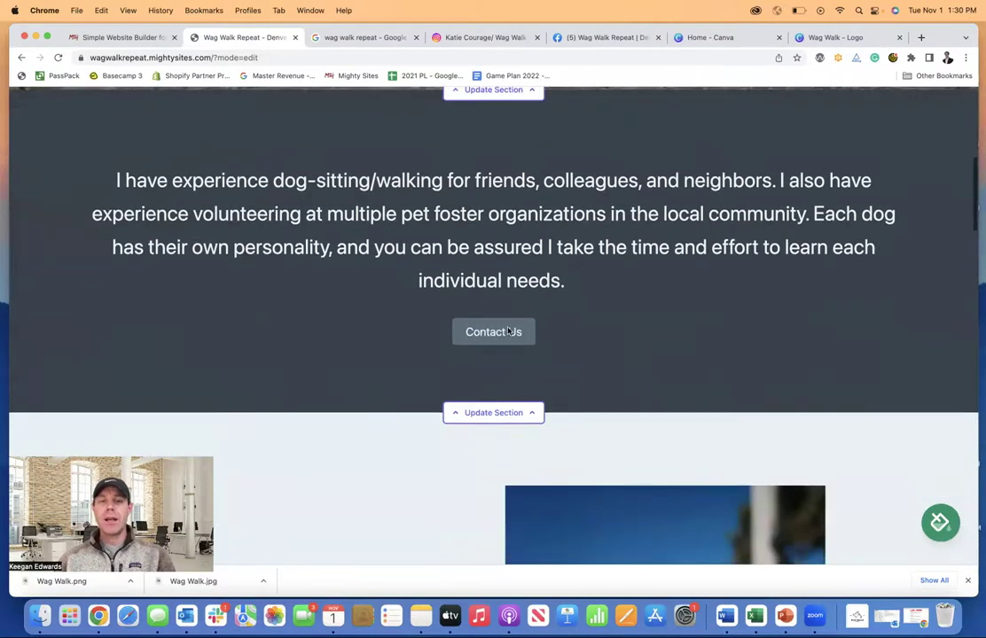
- Link the experience section's Contact Us button to Click to Call, then save and close the section
left_click(507, 381)
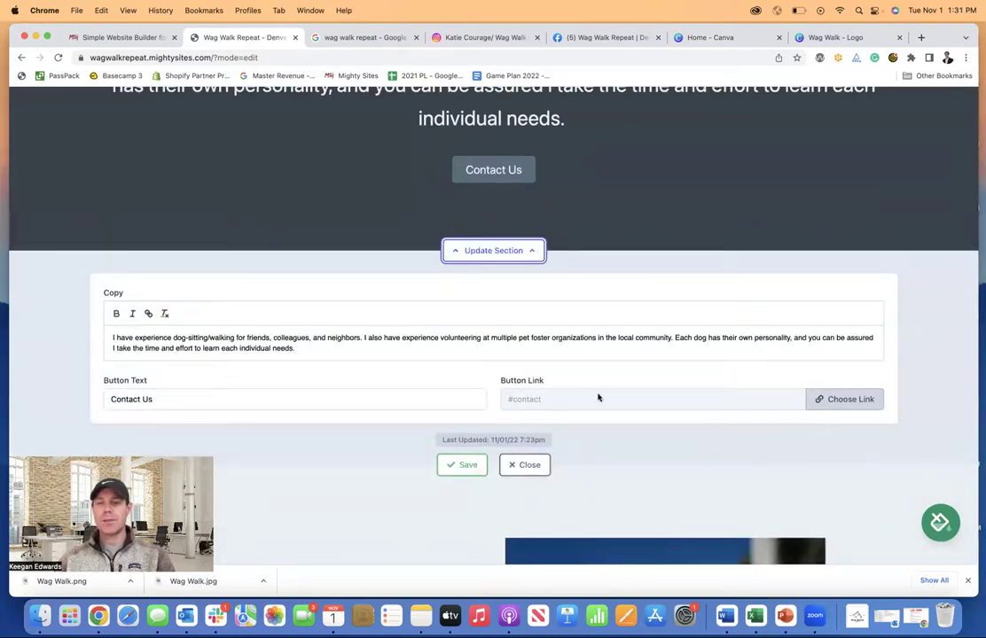
left_click(838, 398)
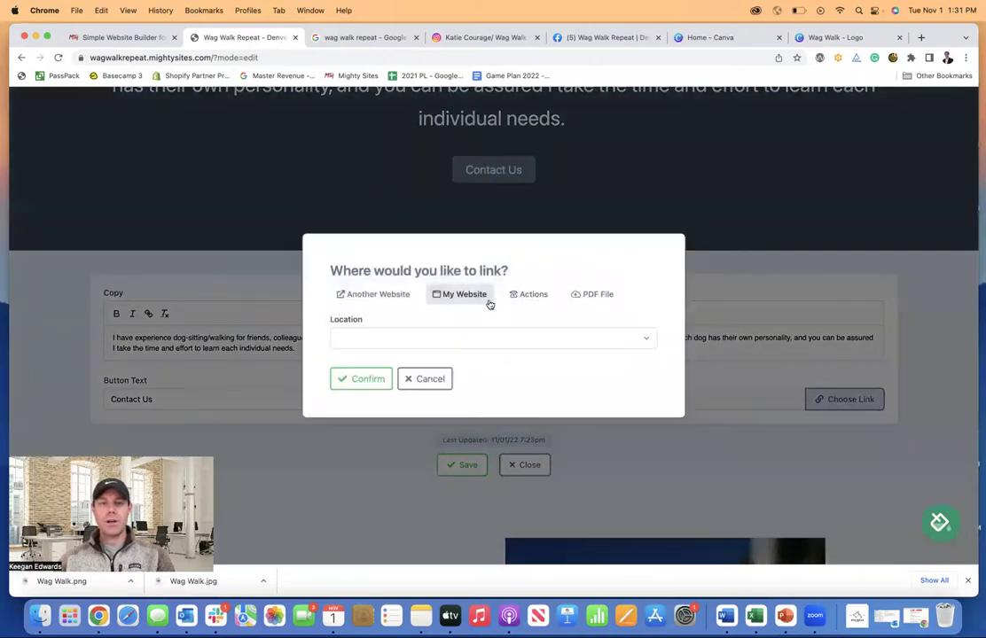
left_click(526, 296)
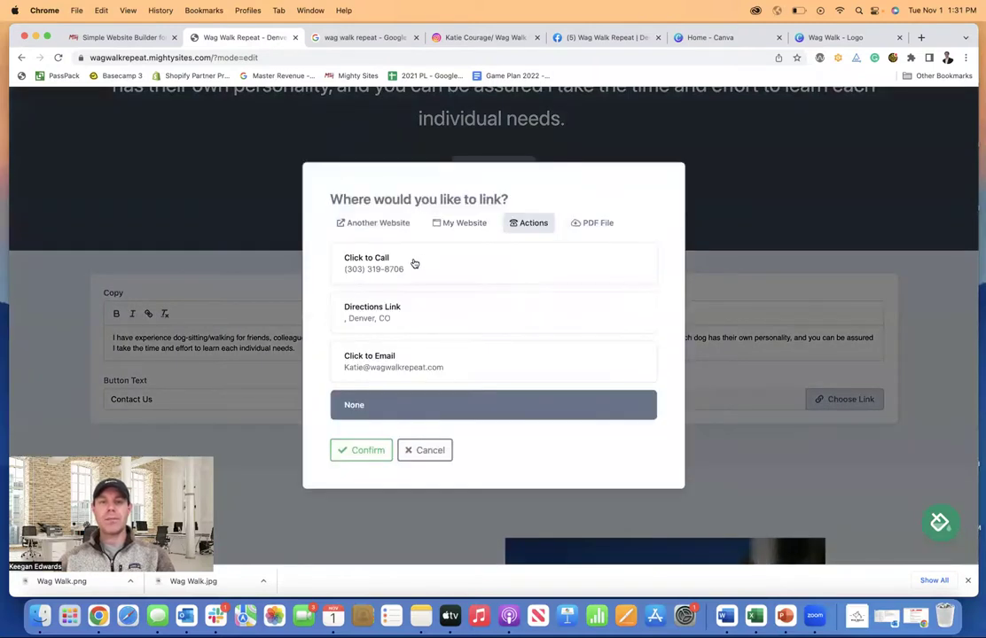
left_click(413, 264)
left_click(342, 455)
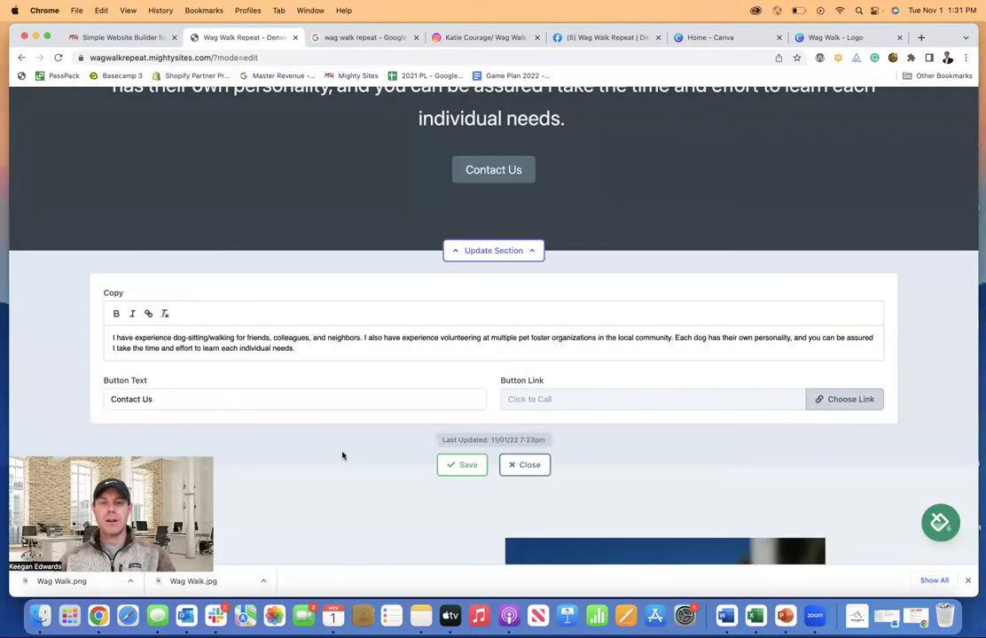
left_click(465, 464)
left_click(525, 466)
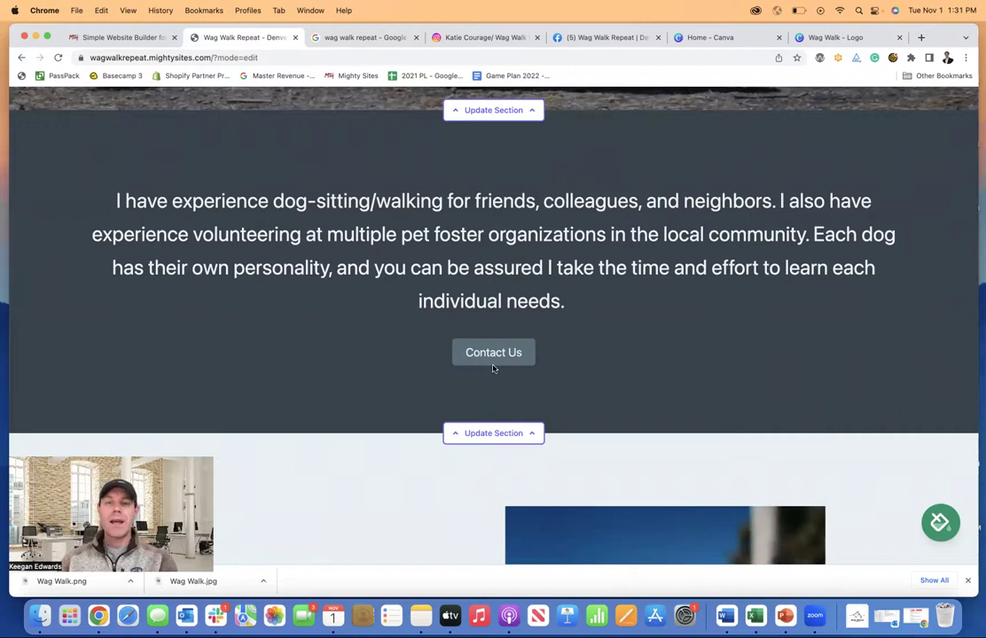
scroll(518, 410, "up", 10)
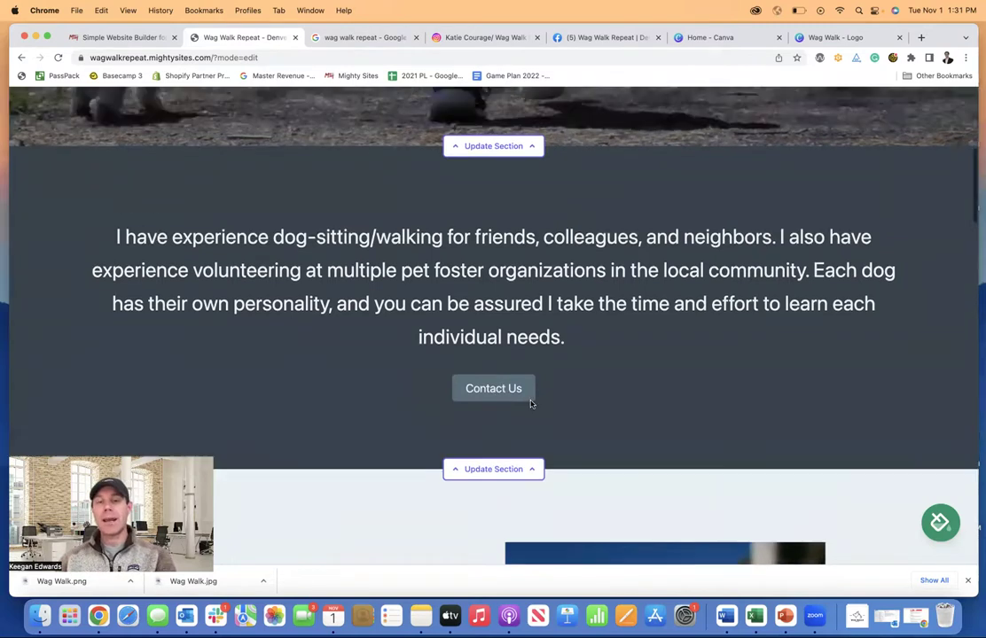
scroll(532, 405, "up", 2)
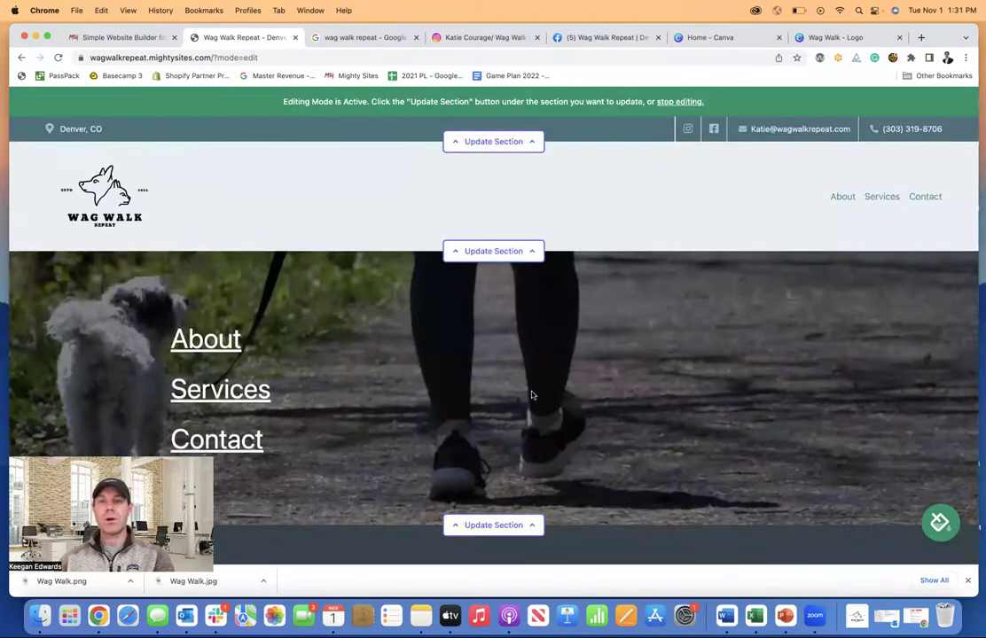
scroll(626, 238, "down", 5)
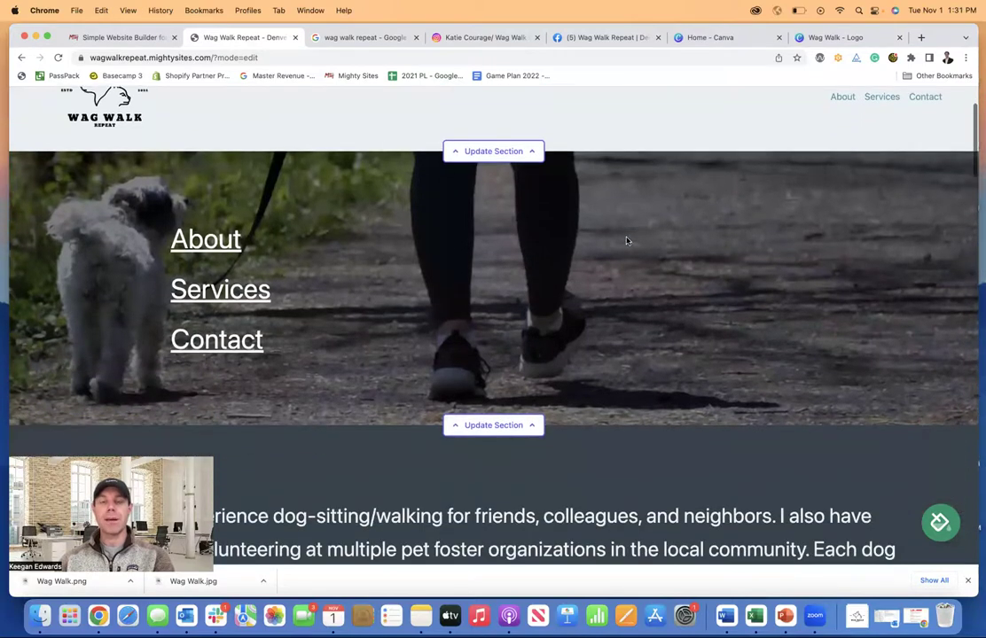
scroll(626, 240, "down", 12)
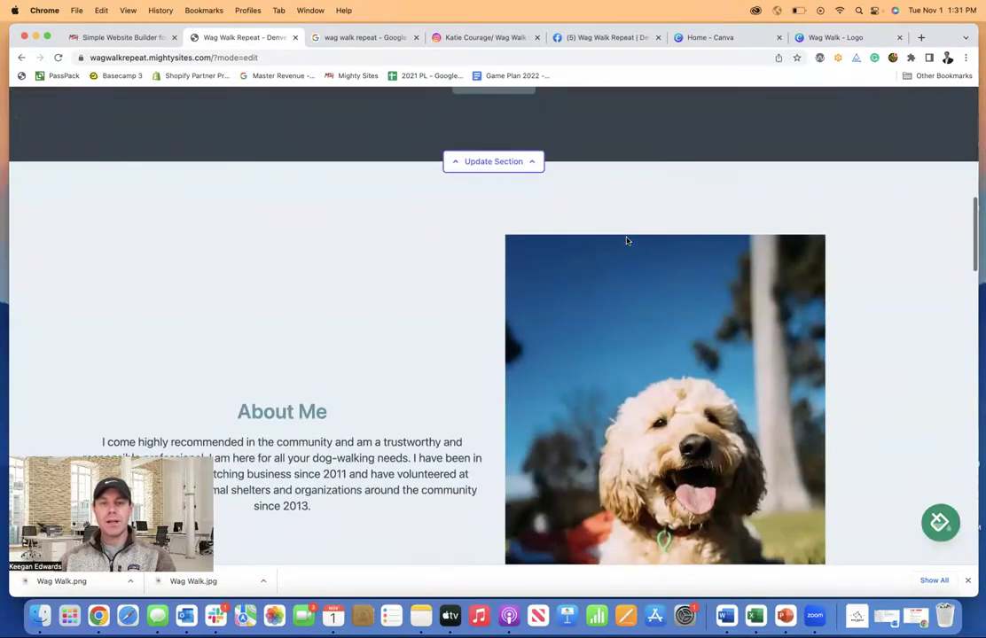
scroll(626, 240, "up", 5)
scroll(626, 240, "down", 1)
scroll(626, 240, "up", 4)
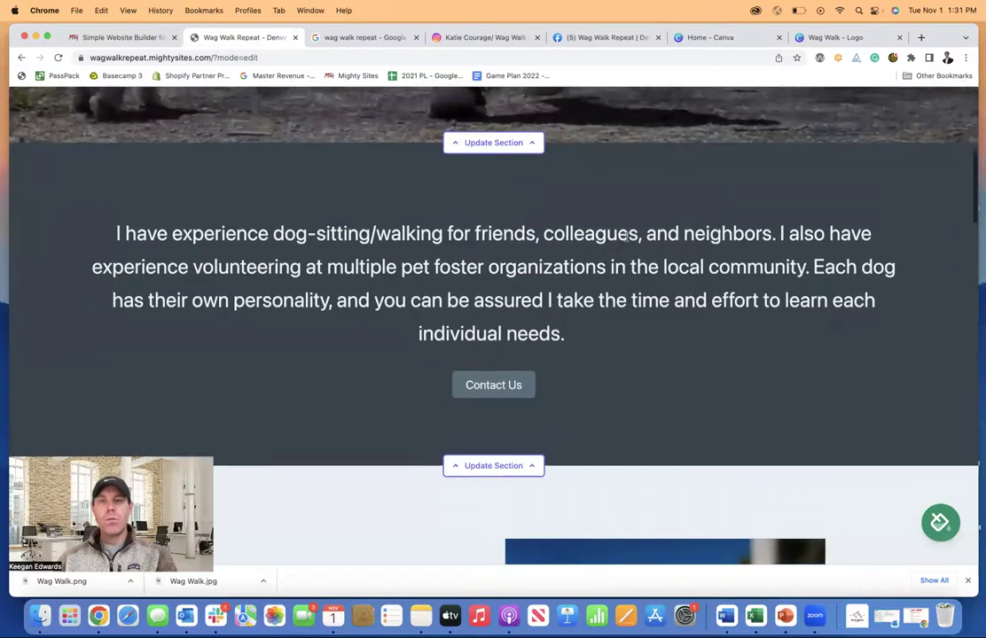
- Open Wag Walk Repeat's 42 Google reviews, expand the terrier review and select its full text
left_click(377, 37)
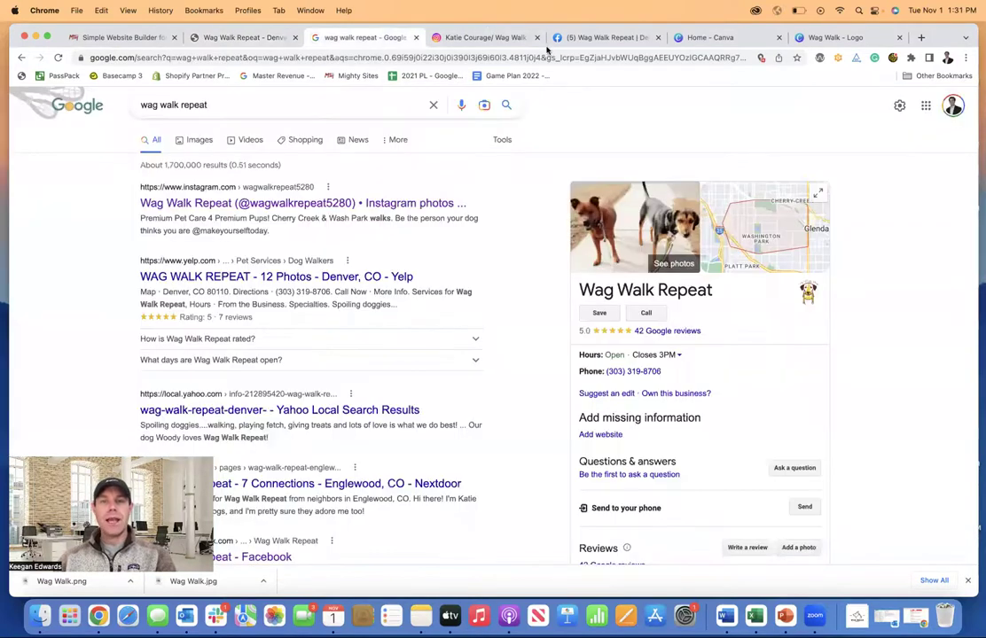
left_click(670, 333)
scroll(566, 300, "down", 3)
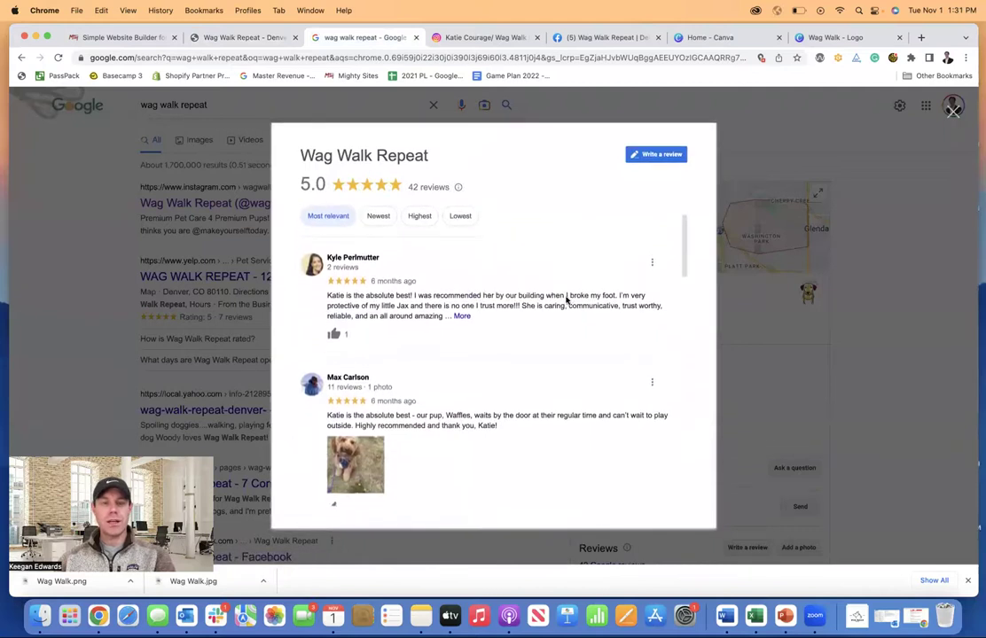
scroll(565, 300, "down", 5)
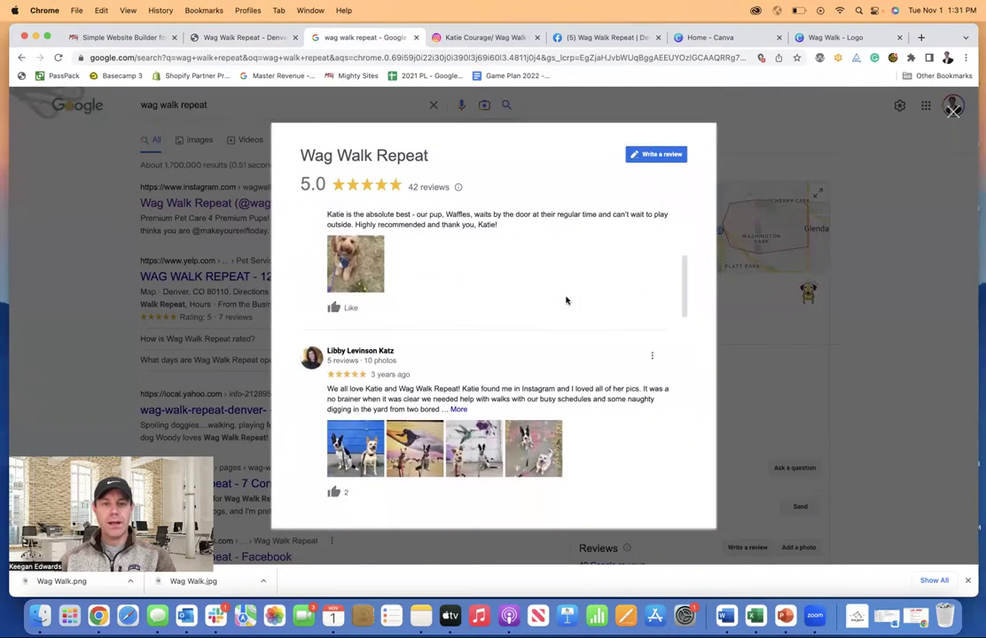
scroll(486, 359, "down", 5)
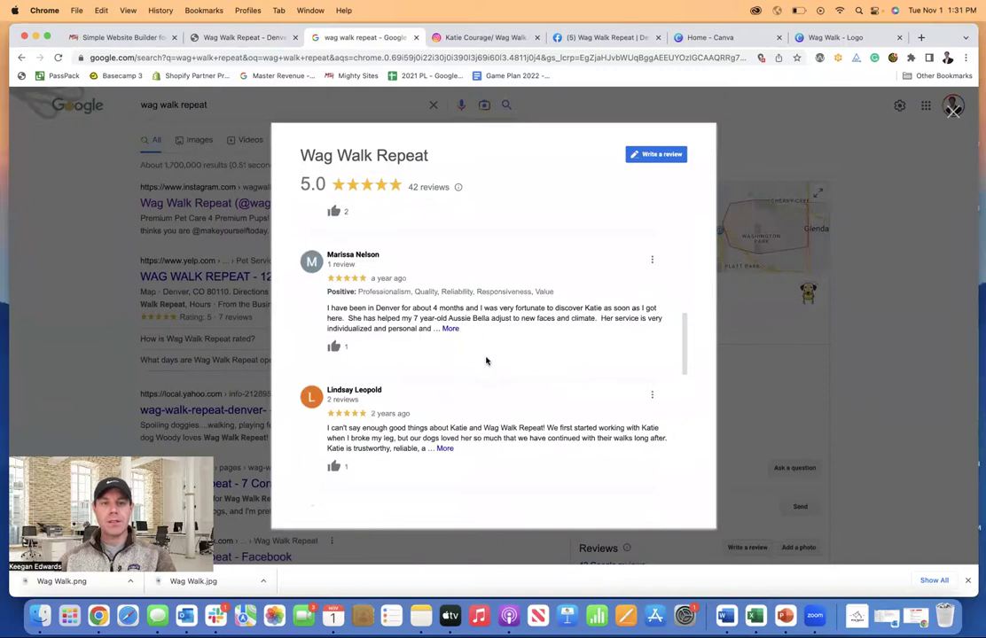
scroll(485, 361, "down", 4)
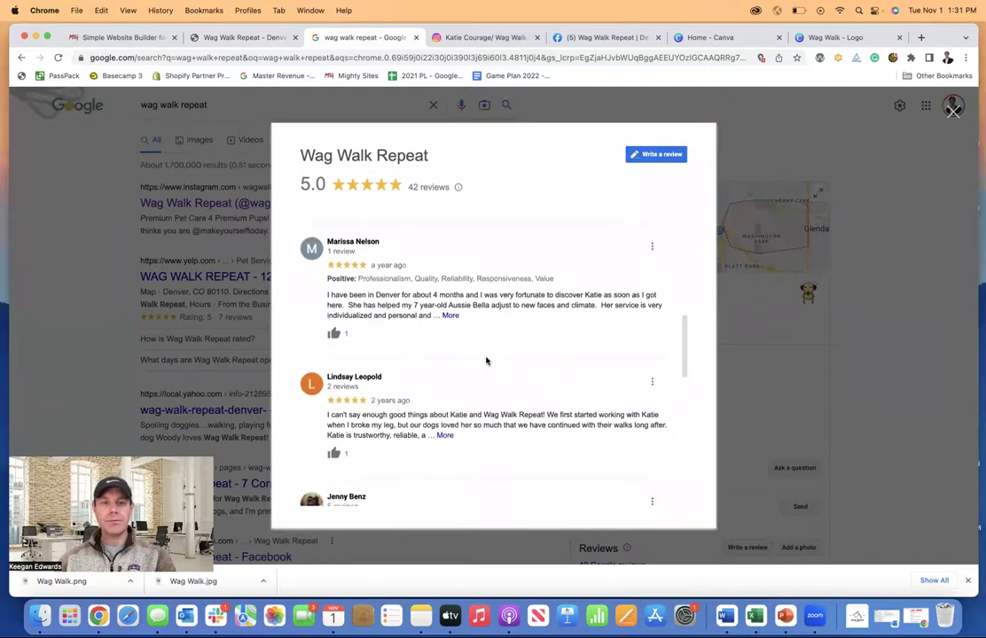
scroll(486, 361, "down", 4)
scroll(486, 361, "down", 1)
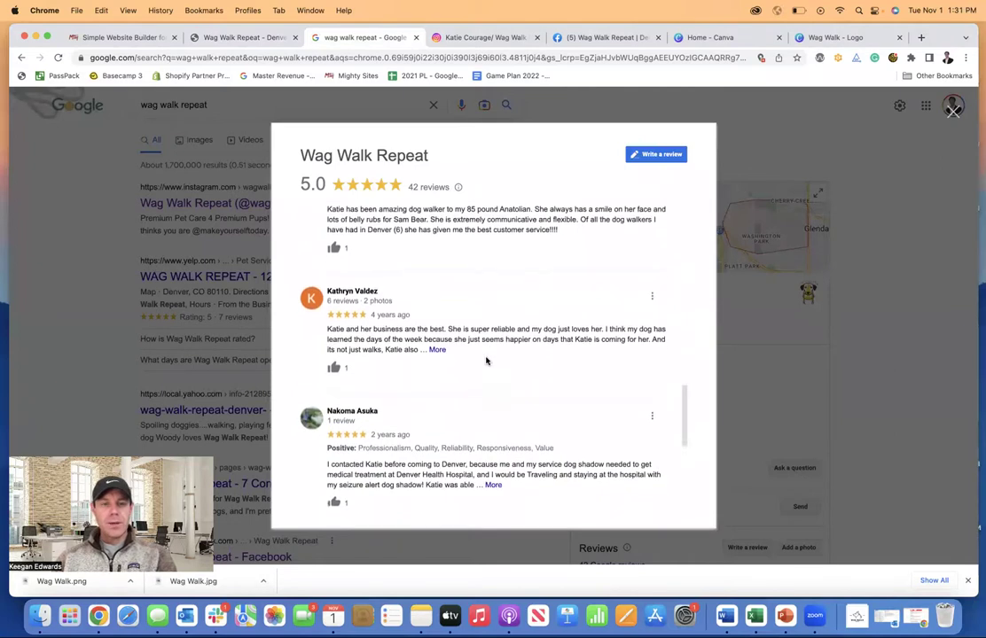
left_click(438, 343)
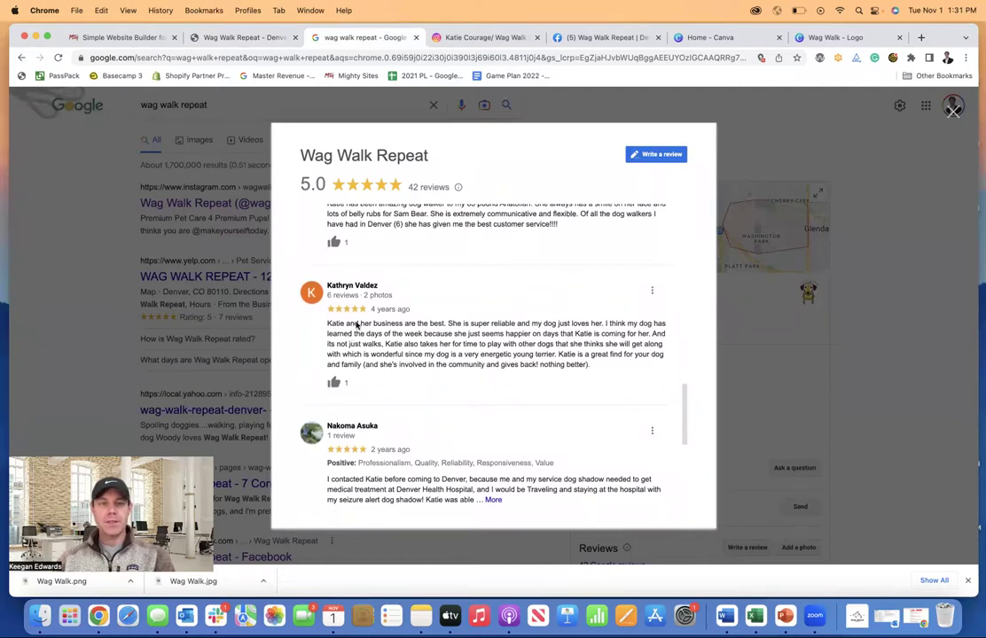
left_click_drag(321, 324, 578, 372)
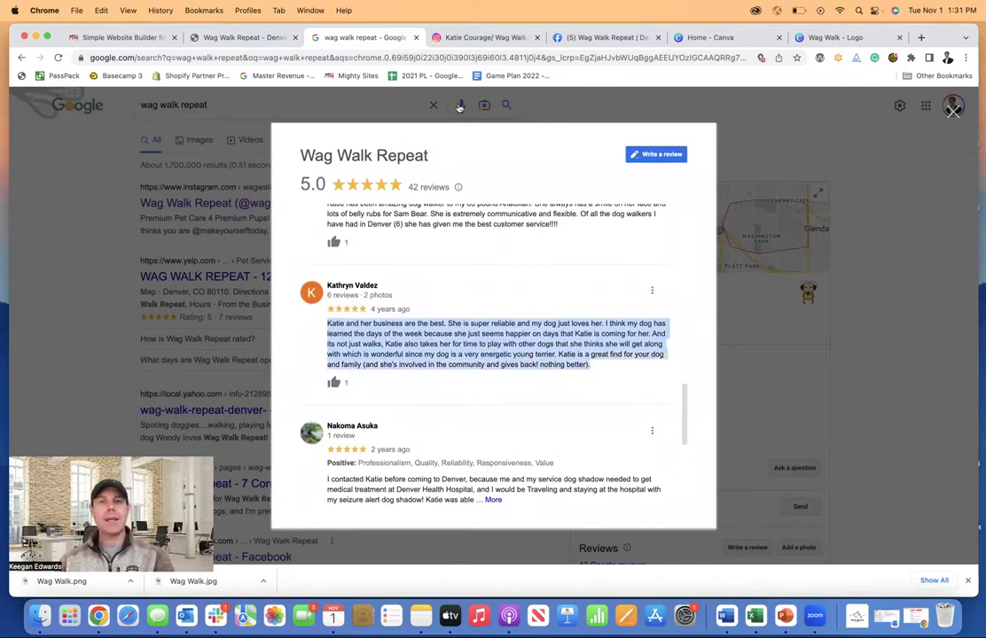
- Replace the text section's paragraph with 'Hear what our customers have to say!'
left_click(250, 37)
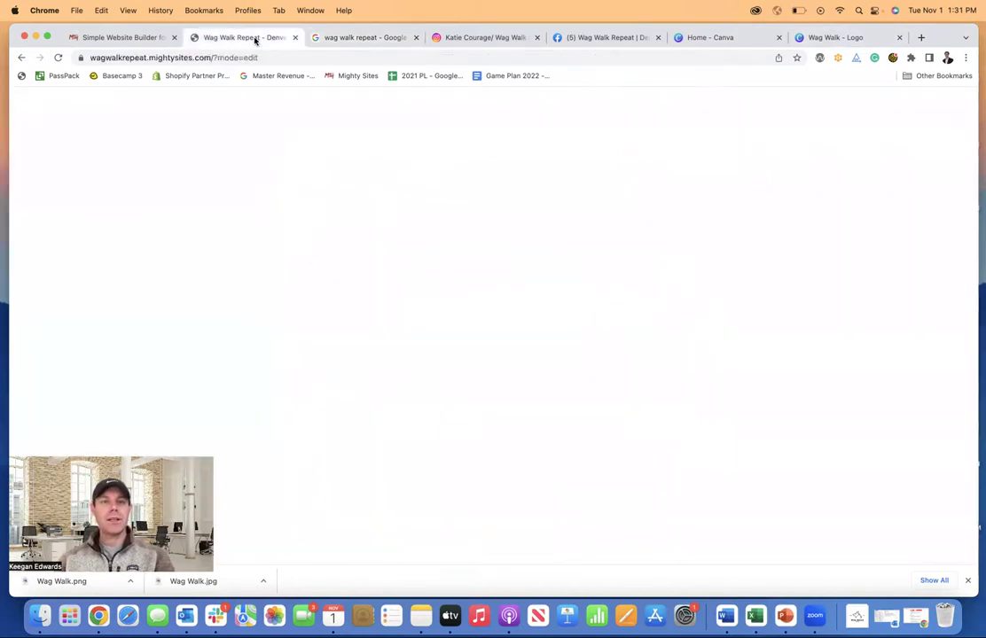
left_click(493, 466)
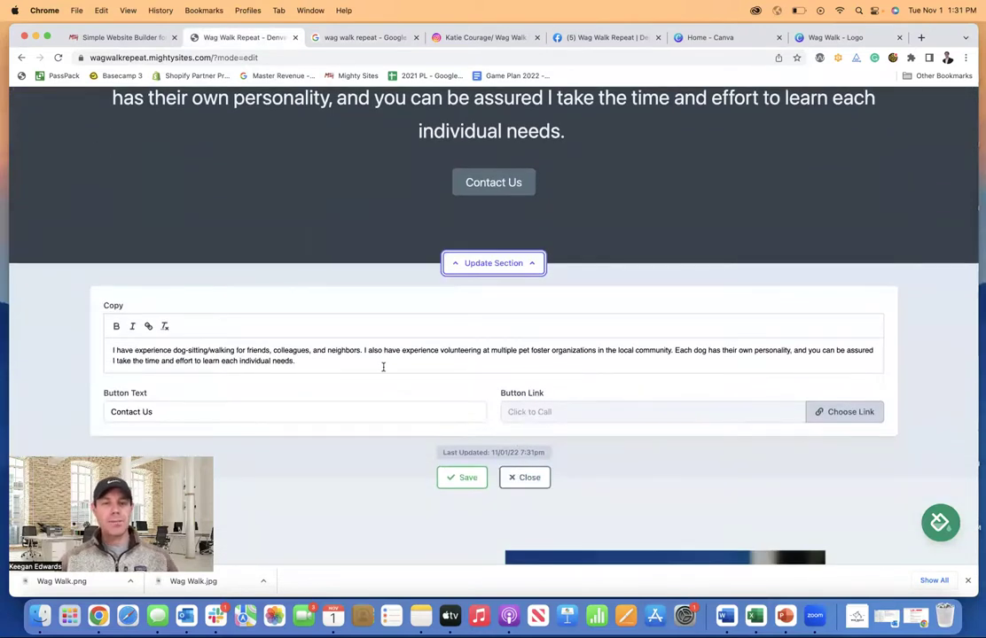
left_click_drag(382, 367, 101, 349)
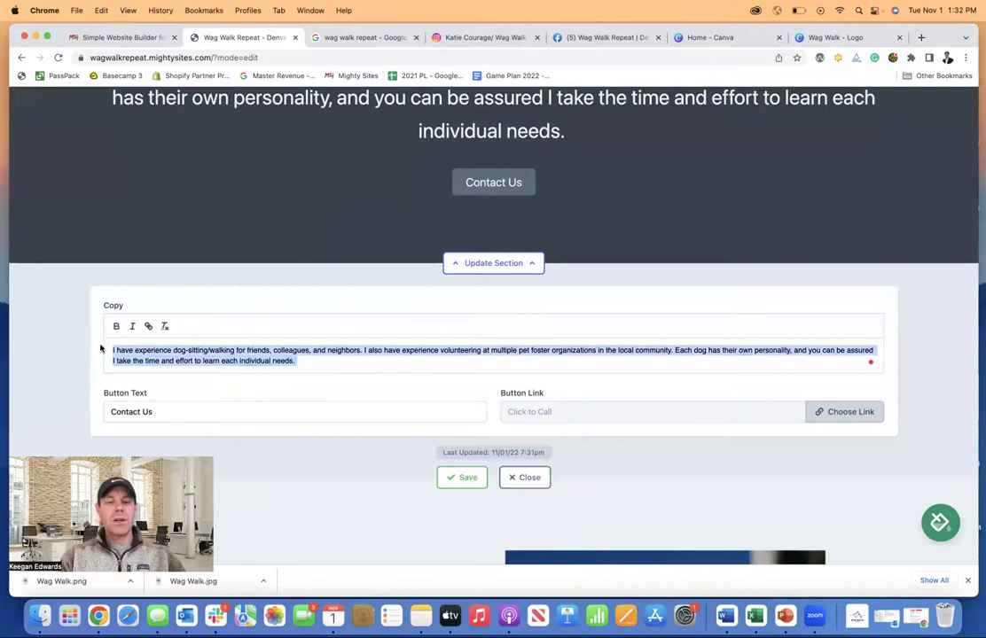
type("Hear what our c")
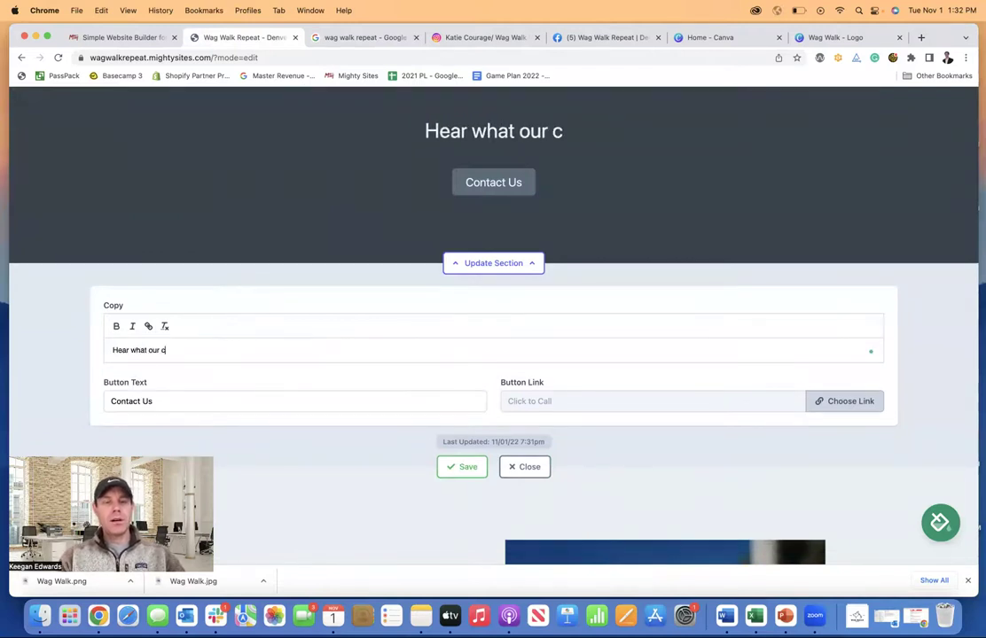
type("ustomers have to")
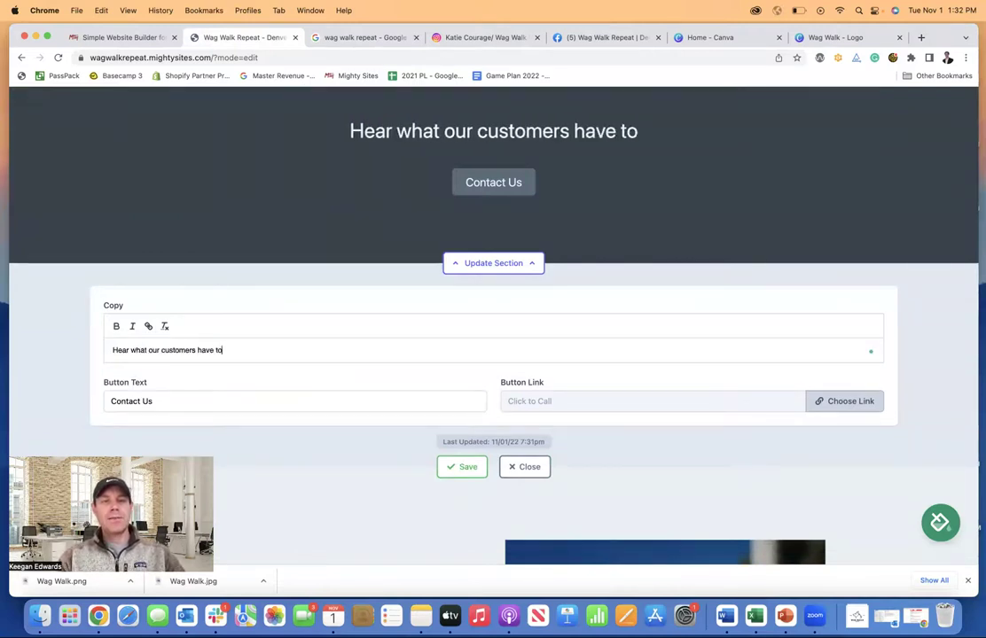
type(" say!")
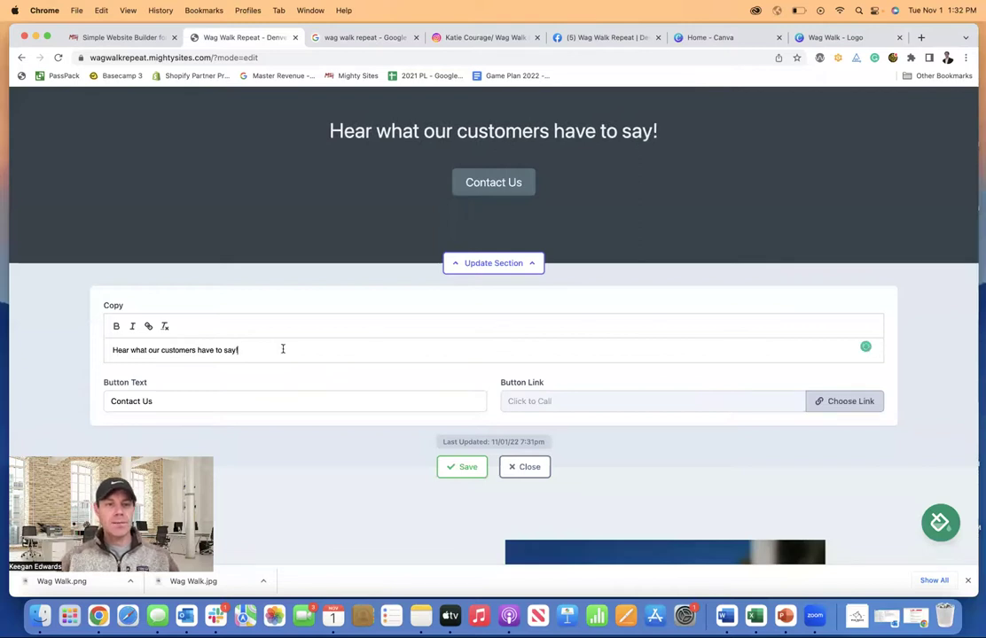
- Format the heading in italic rather than bold
left_click_drag(268, 346, 88, 356)
left_click(116, 327)
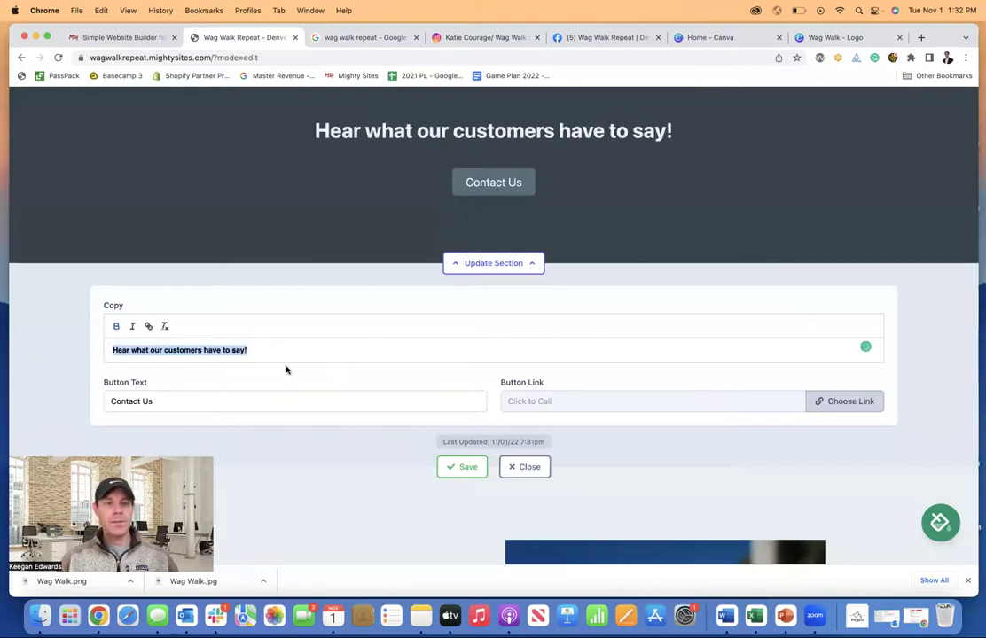
left_click(279, 350)
left_click_drag(277, 351, 88, 348)
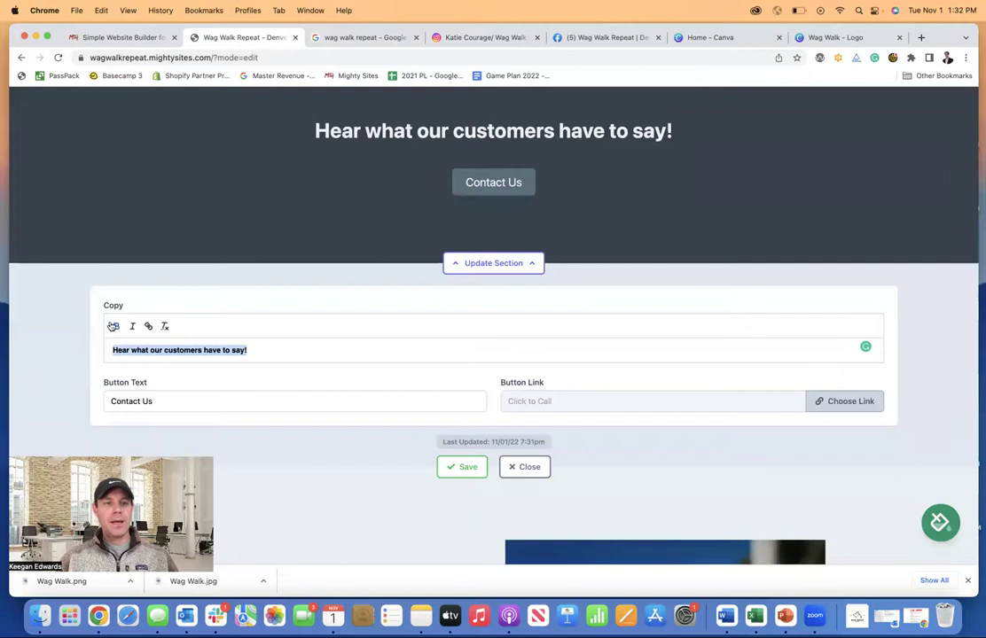
left_click(116, 326)
left_click(132, 327)
left_click(262, 347)
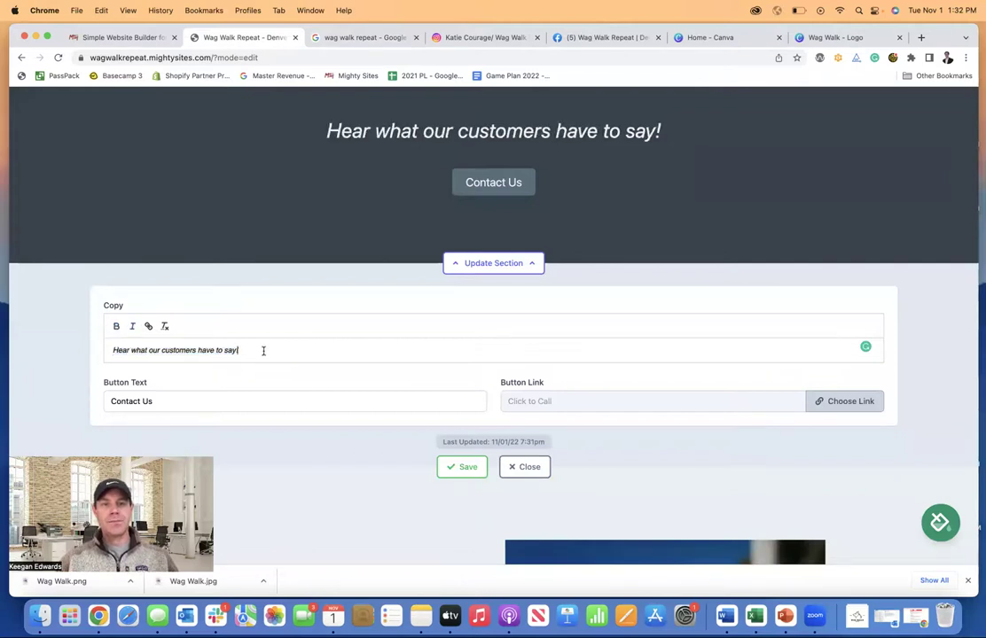
- Paste the terrier review below the heading, wrapped in quotation marks and followed by ' -'
key("Return")
key("Return")
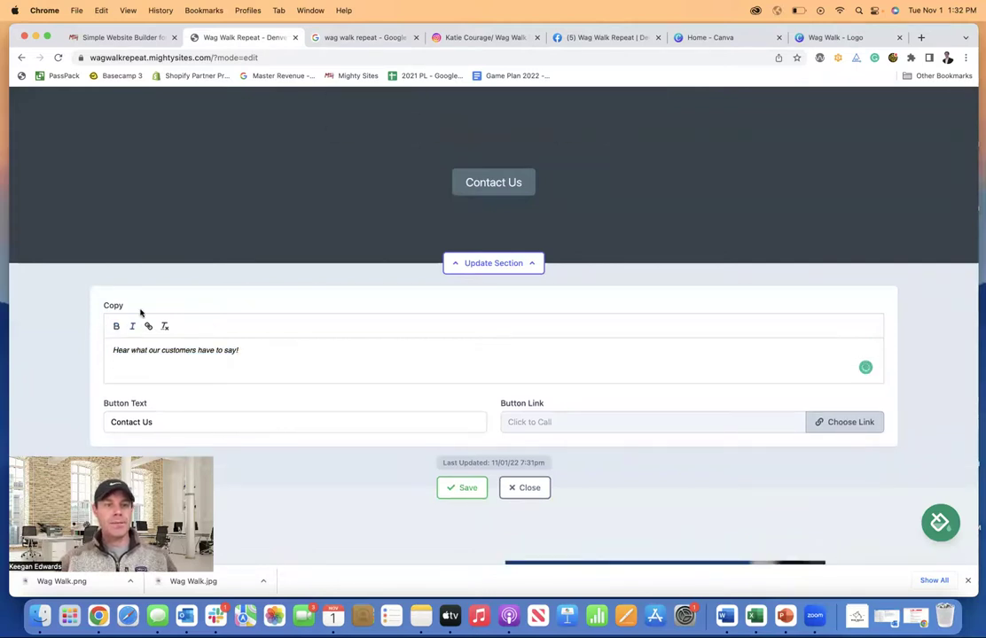
key("super+v")
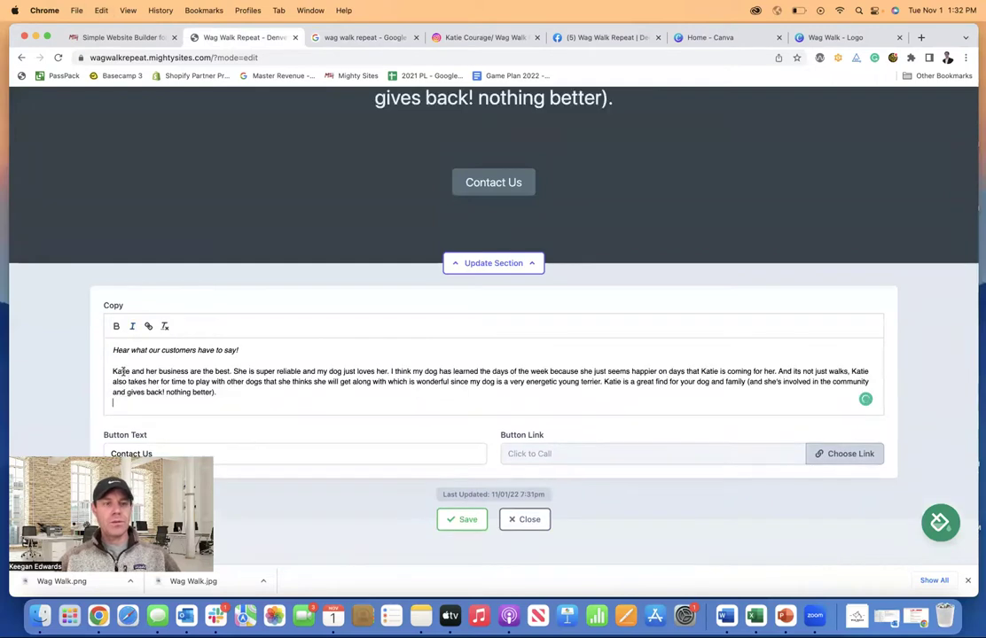
left_click_drag(236, 397, 94, 374)
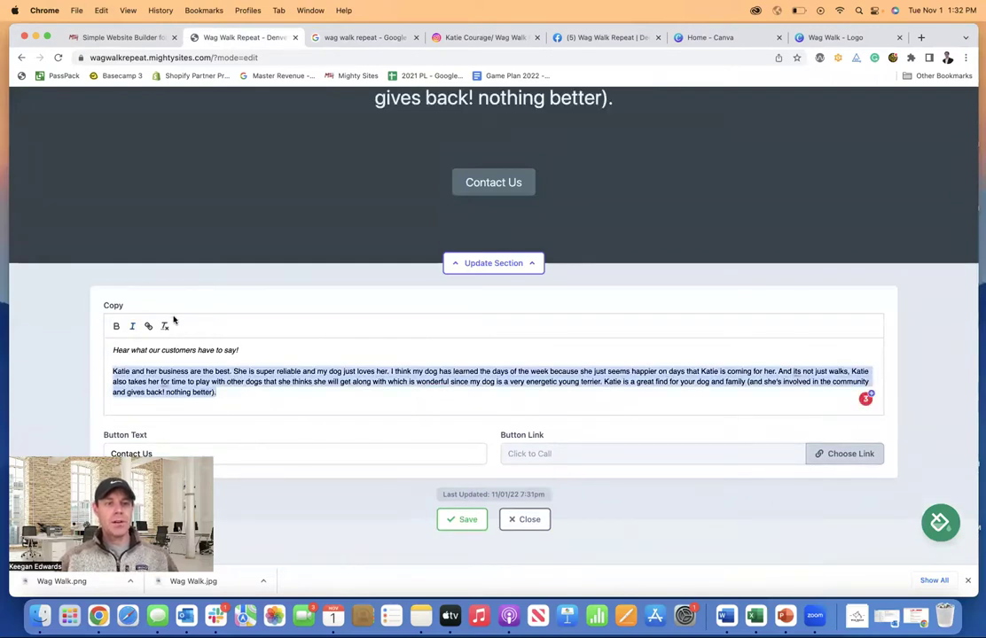
left_click(112, 373)
type("\"")
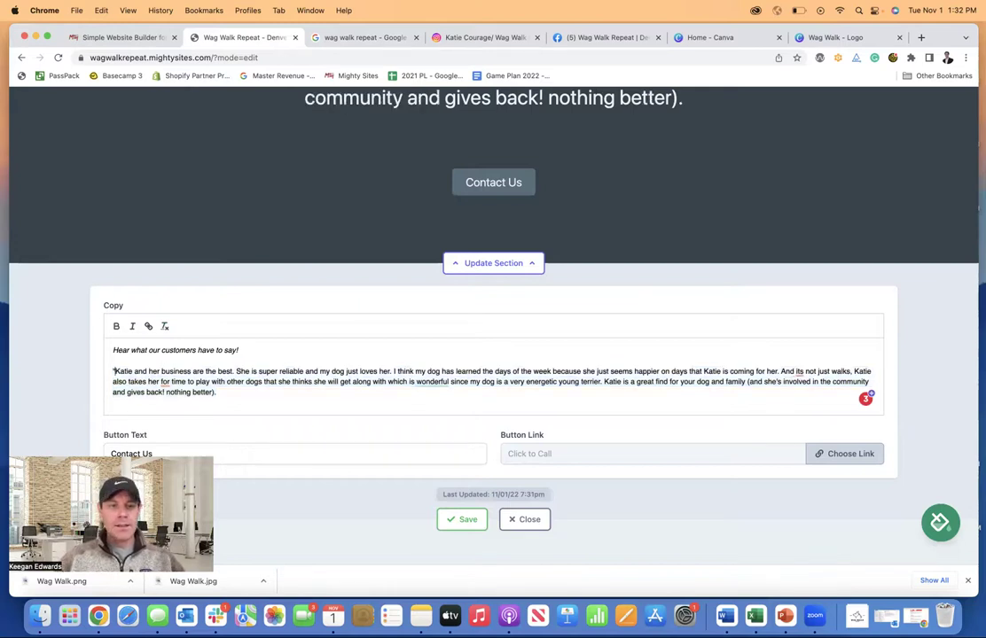
type("\"")
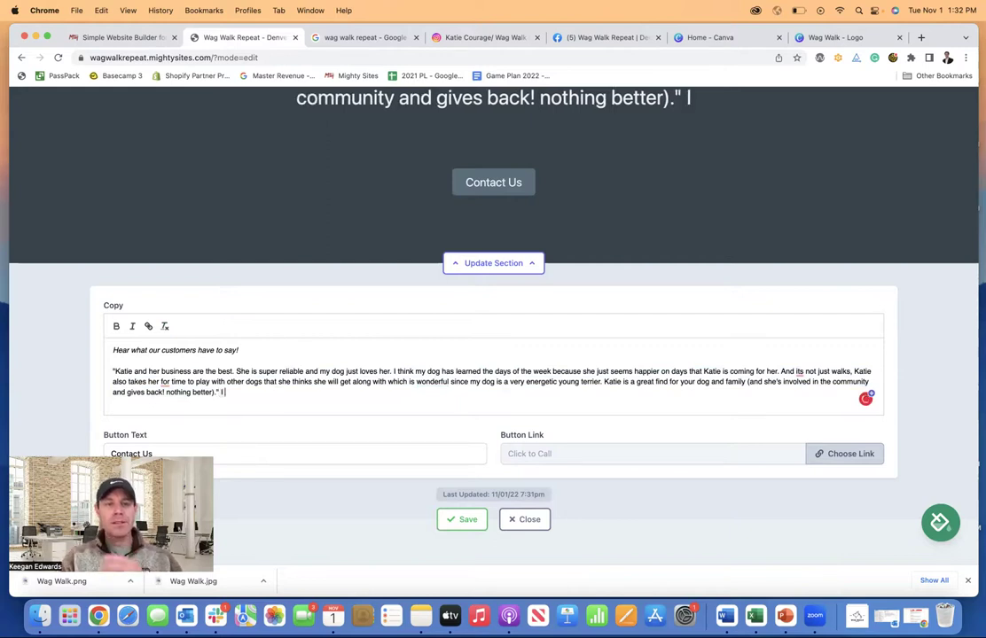
type(" -")
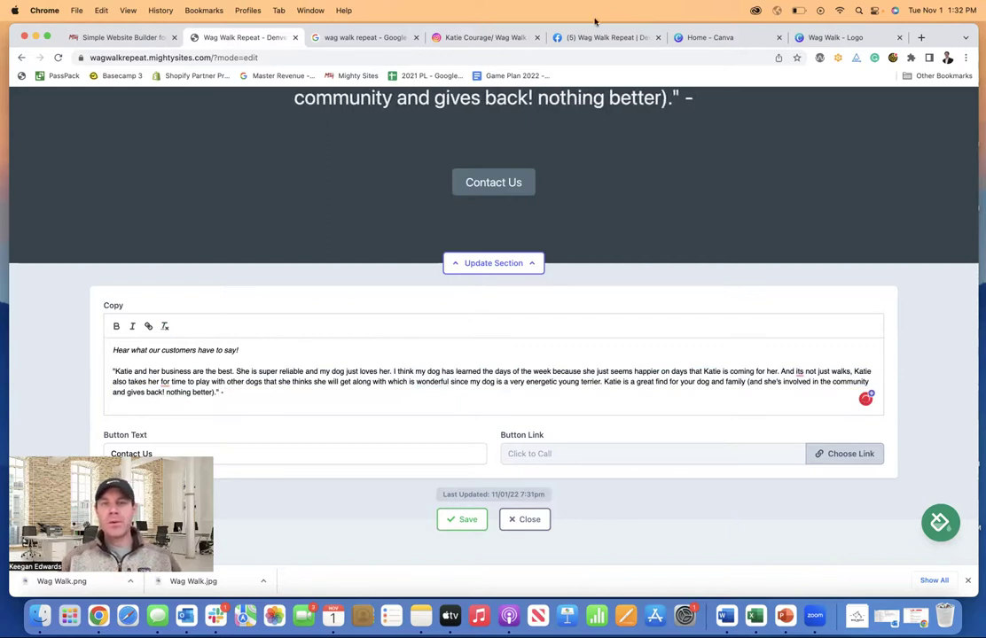
left_click(374, 38)
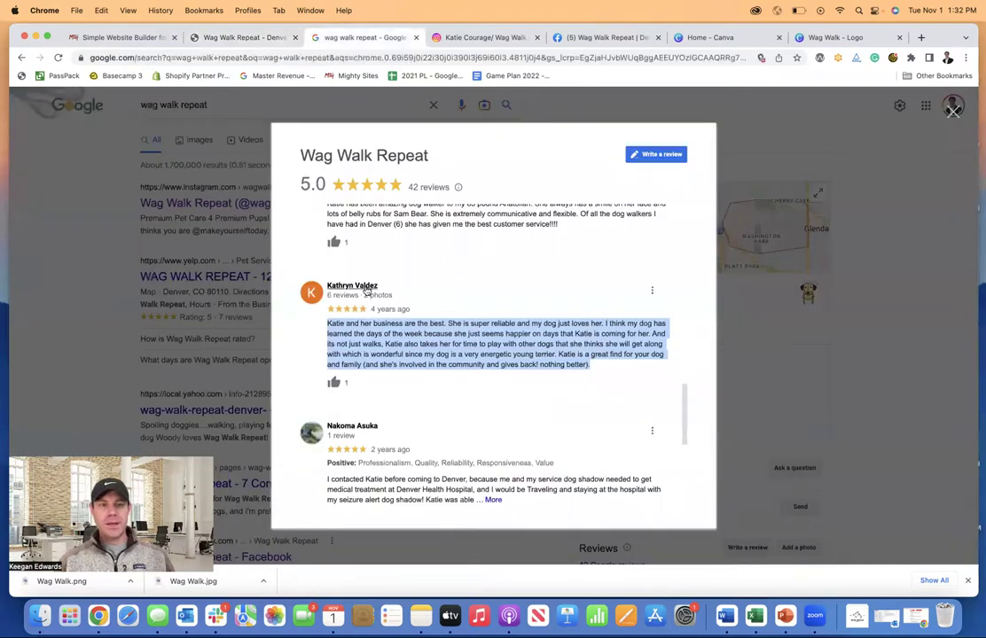
- Paste the Google reviewer's name after the dash and clear its link and bold formatting
left_click_drag(376, 289, 329, 283)
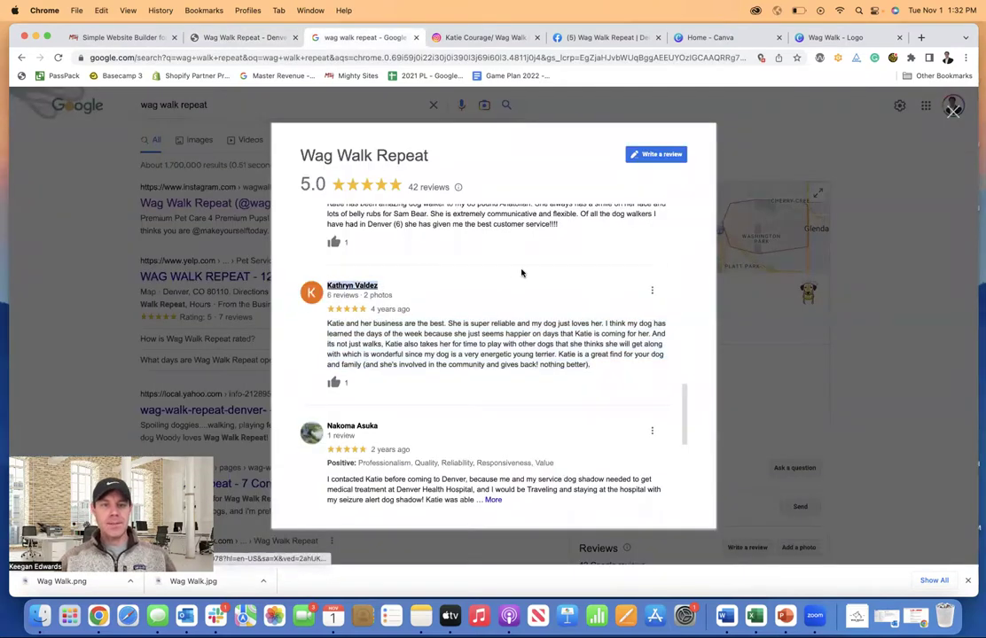
left_click(235, 39)
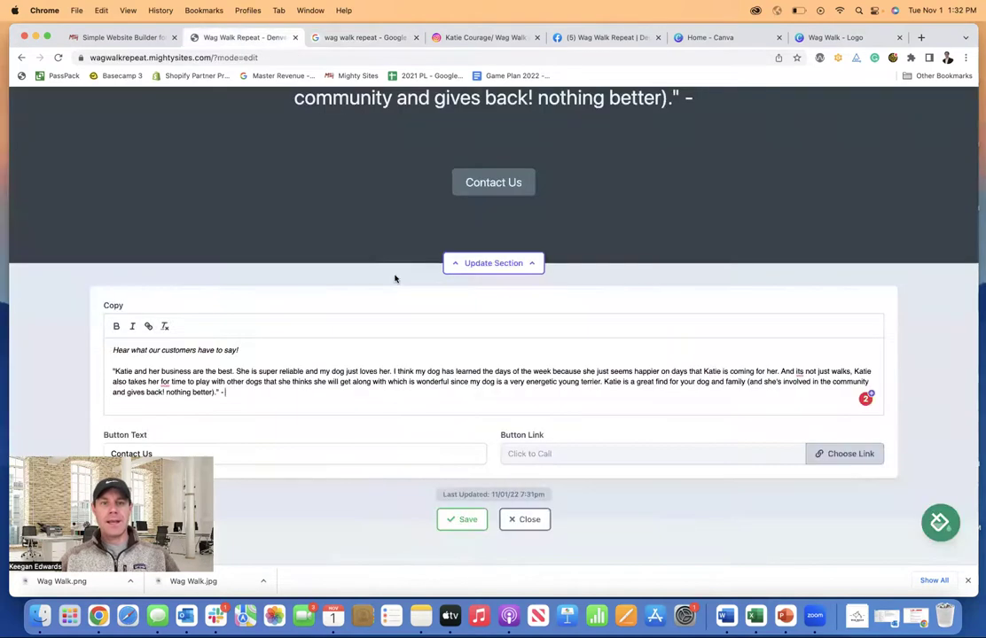
key("super+v")
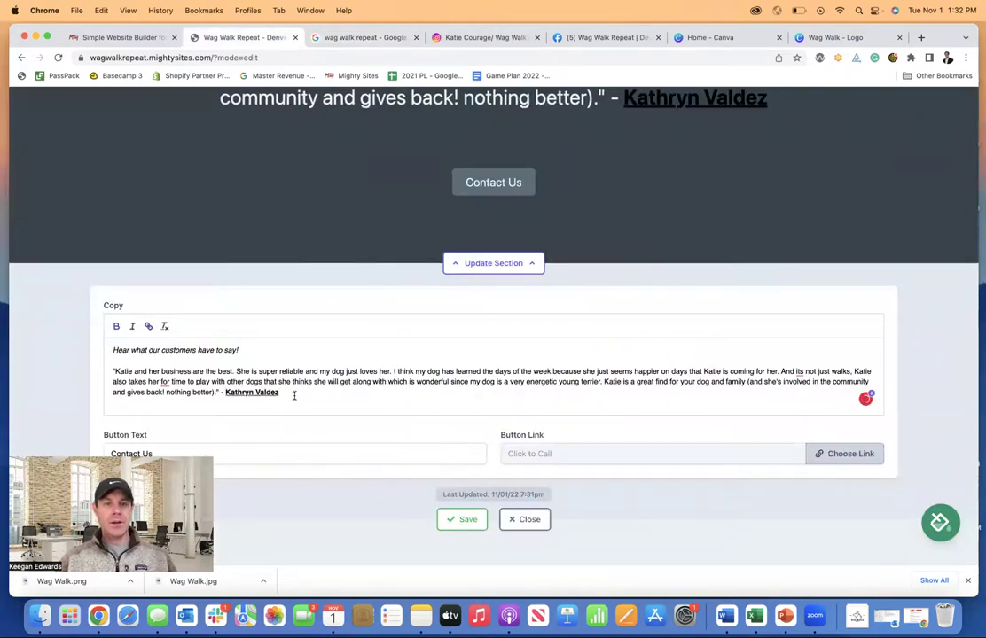
left_click_drag(294, 395, 224, 392)
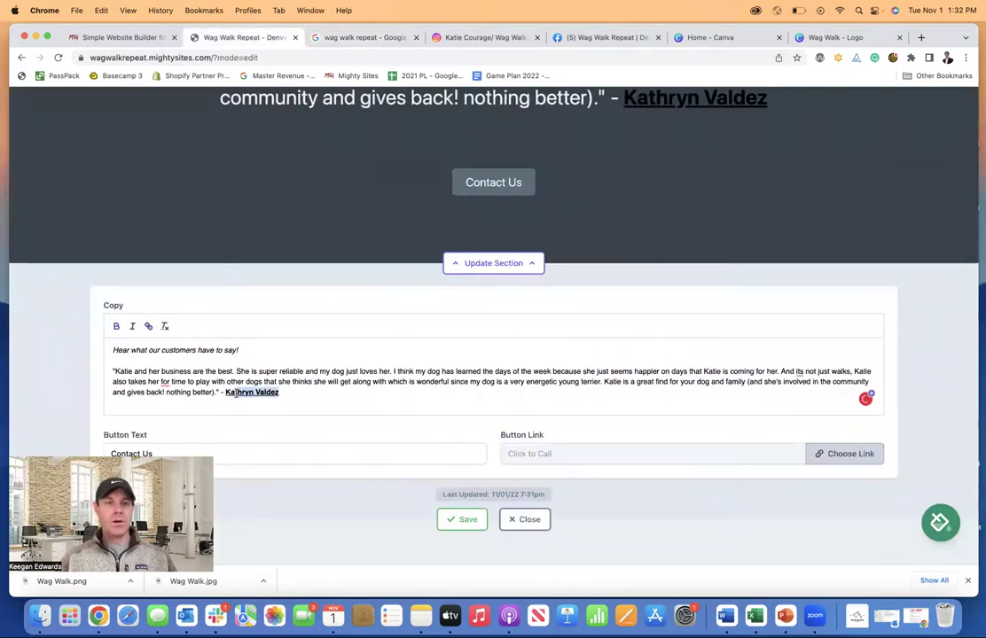
left_click(164, 327)
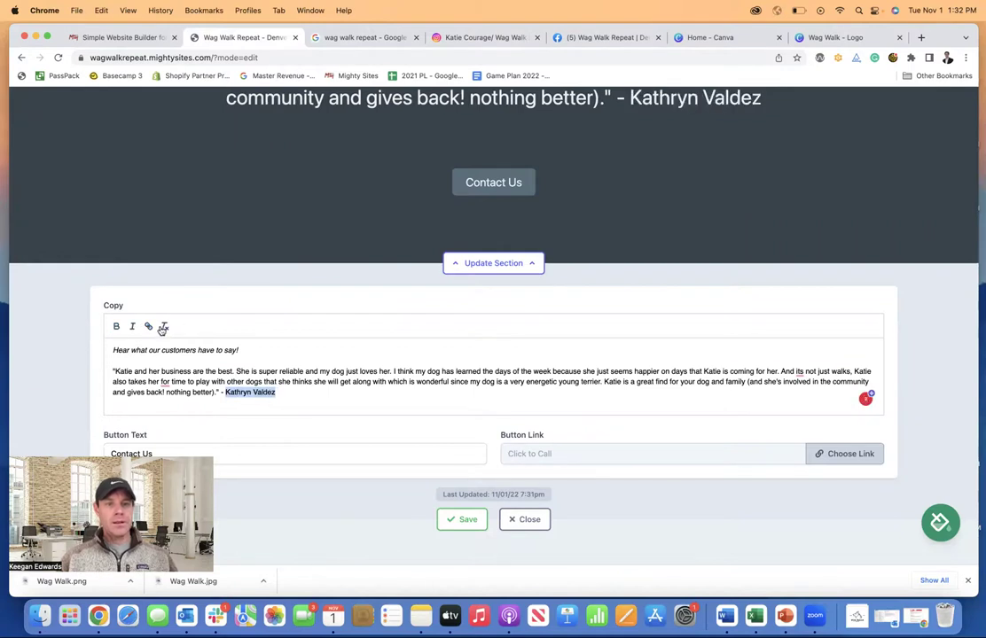
left_click(315, 396)
- Add an empty line below the first testimonial for the next review
scroll(563, 152, "up", 5)
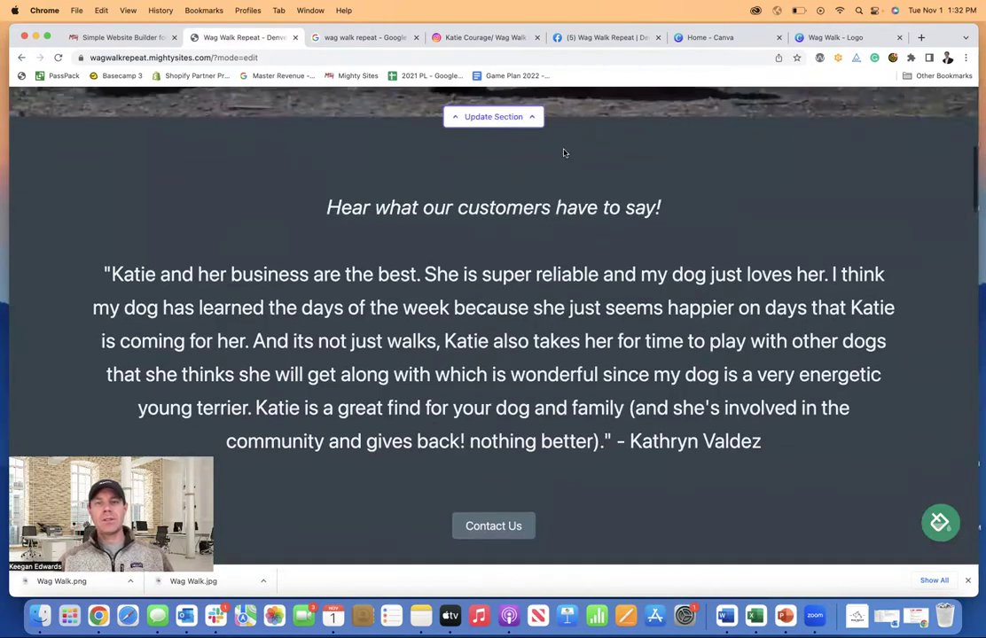
scroll(564, 152, "down", 2)
scroll(641, 282, "down", 2)
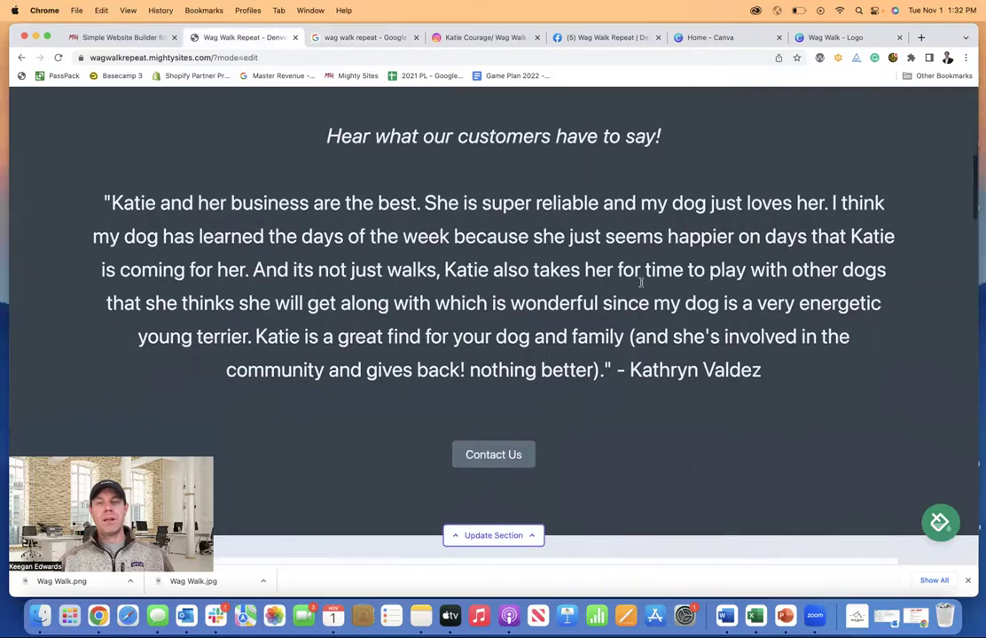
scroll(641, 282, "down", 10)
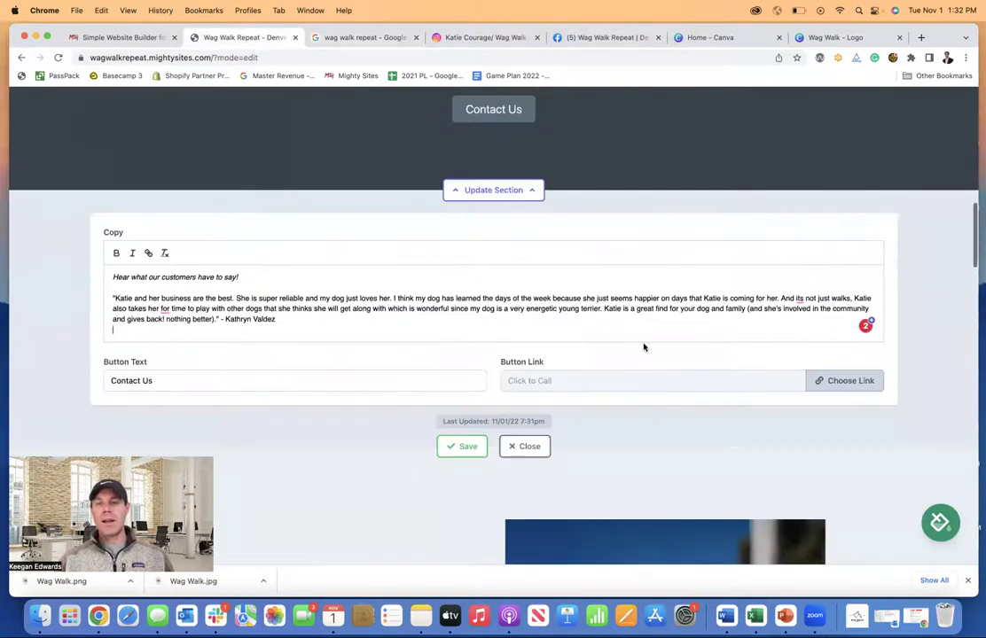
key("Return")
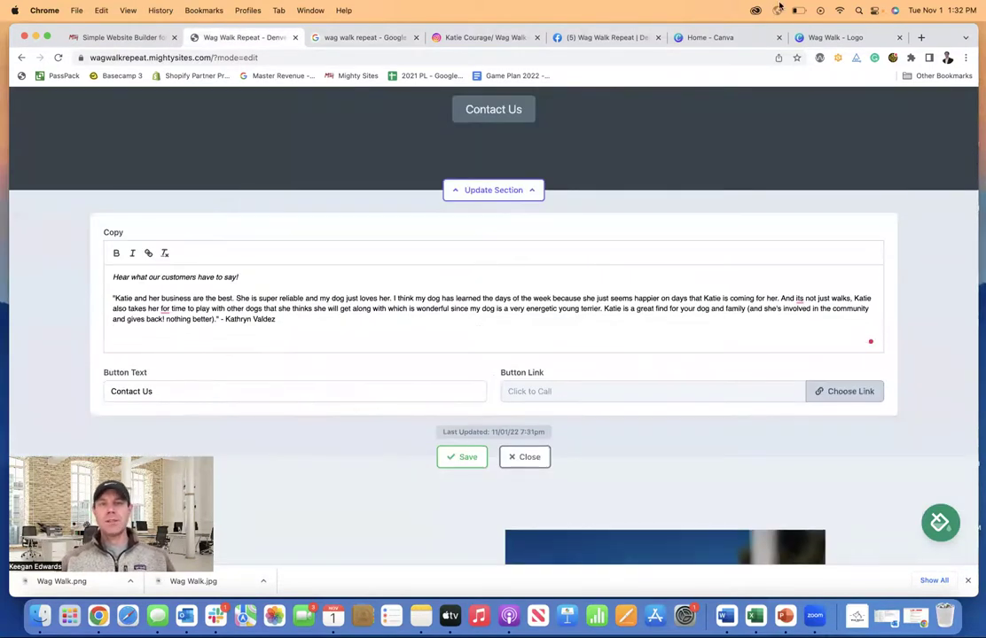
left_click(824, 37)
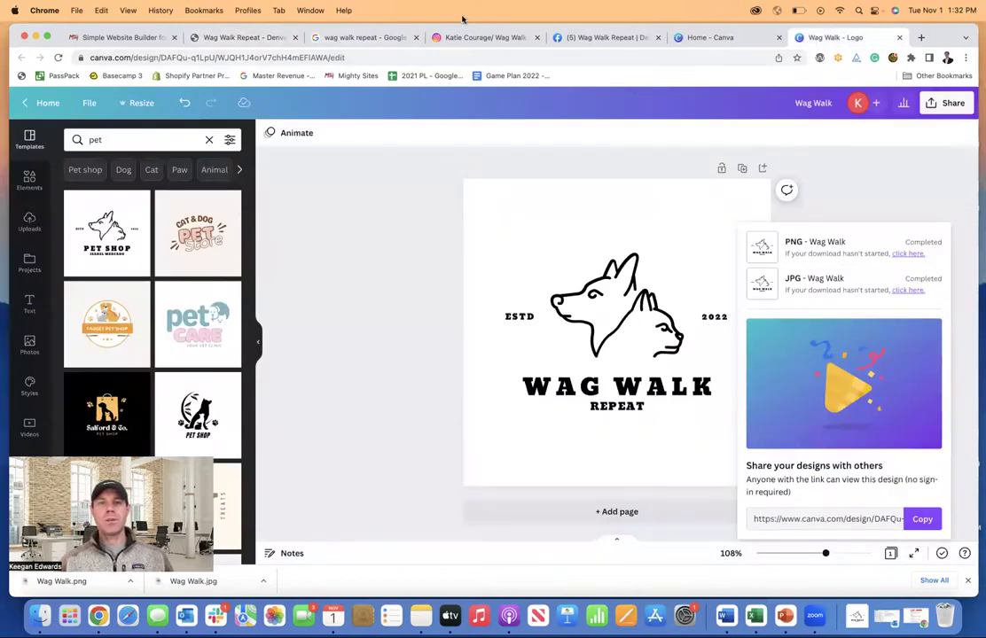
left_click(363, 37)
- Scroll further through the Google reviews and copy the next five-star review's full text
scroll(463, 308, "down", 5)
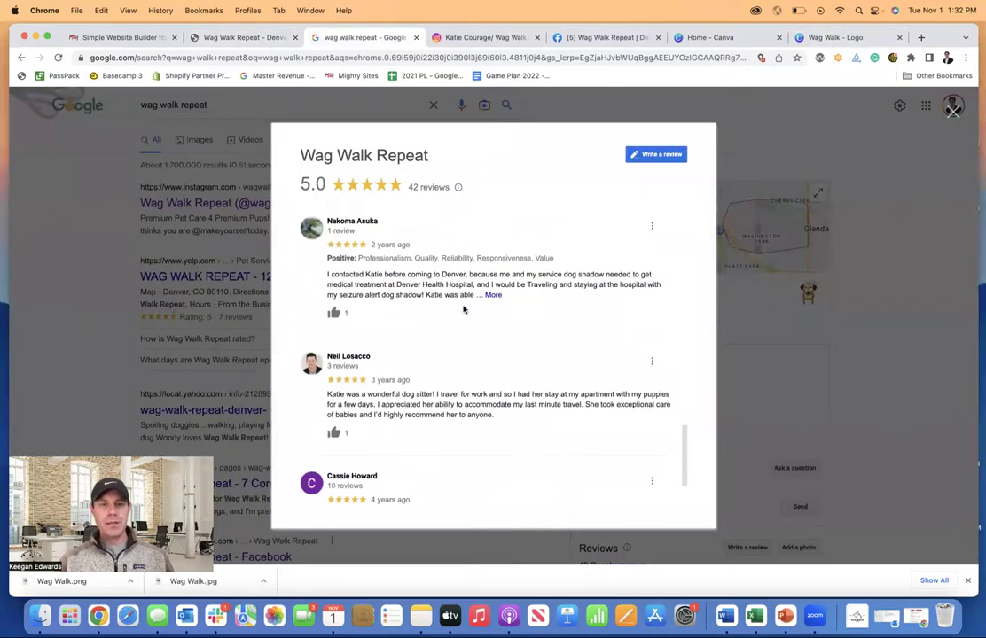
scroll(463, 309, "down", 2)
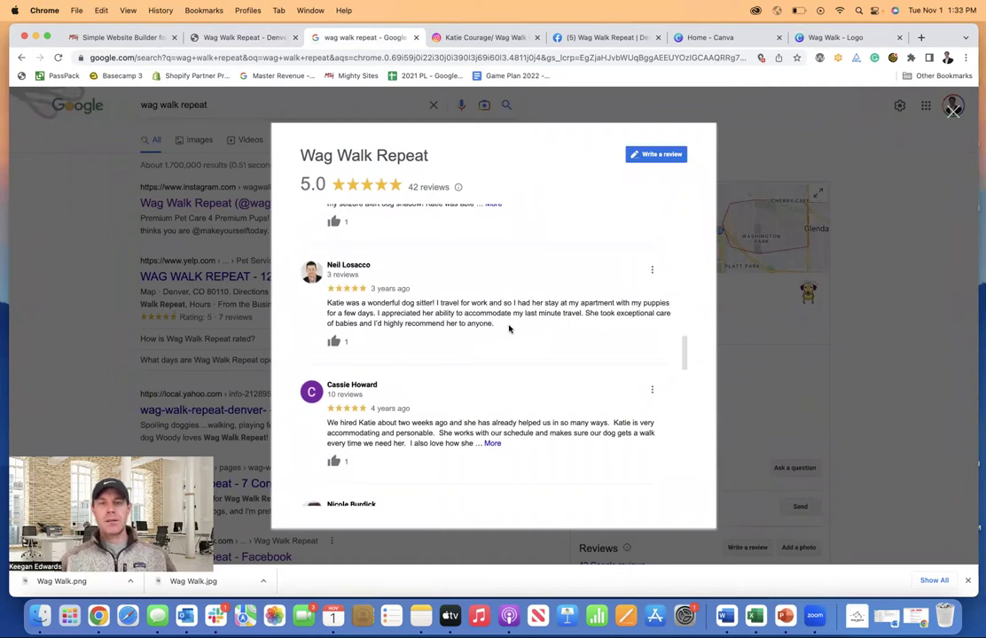
scroll(509, 329, "down", 3)
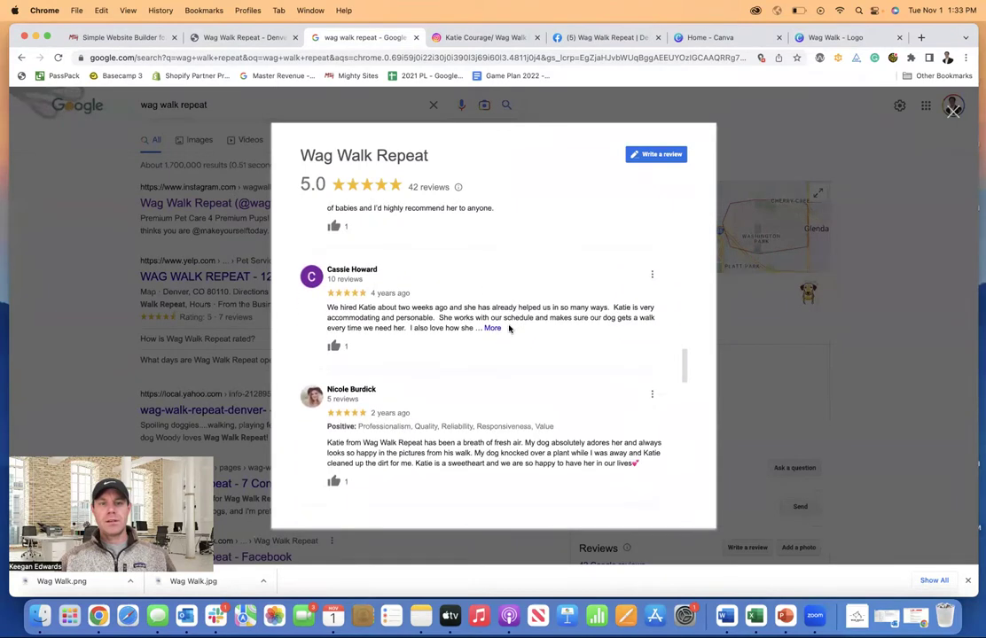
scroll(509, 328, "down", 3)
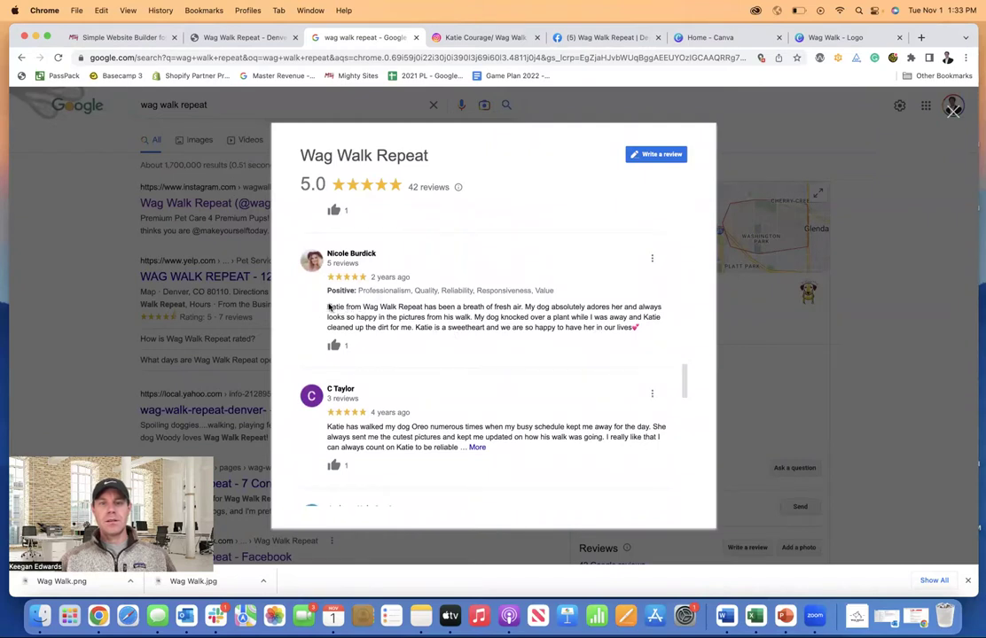
left_click_drag(327, 307, 634, 329)
key("super+c")
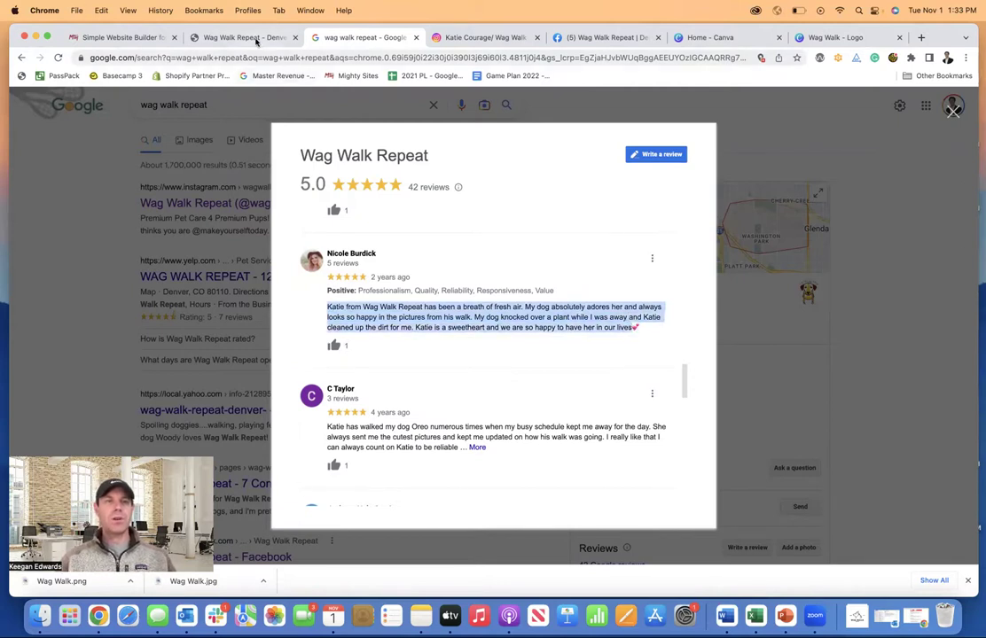
left_click(256, 38)
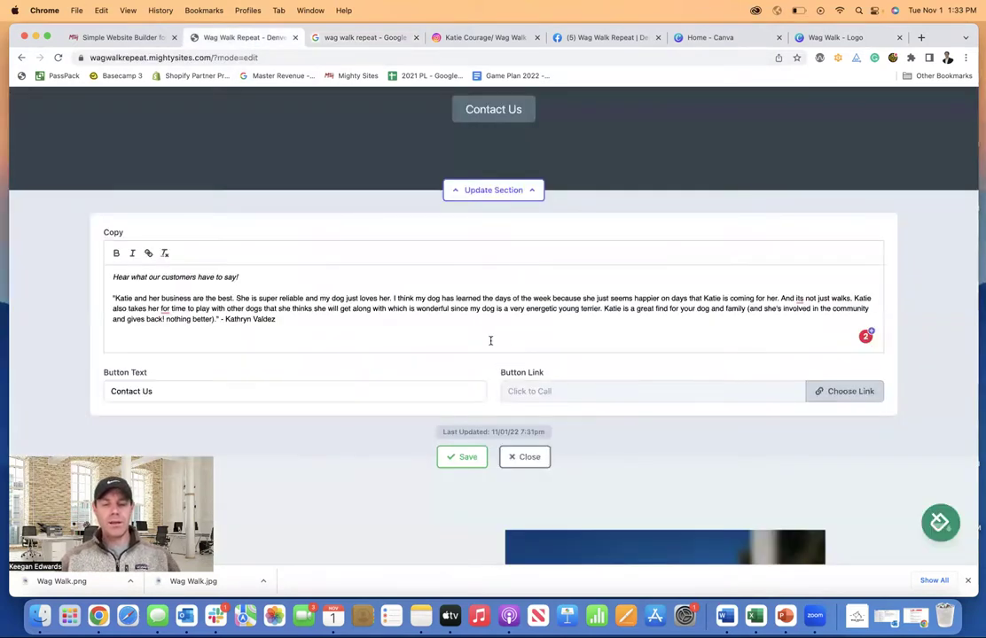
- Paste the second review on the empty line and wrap it in quotation marks
left_click(490, 341)
key("super+v")
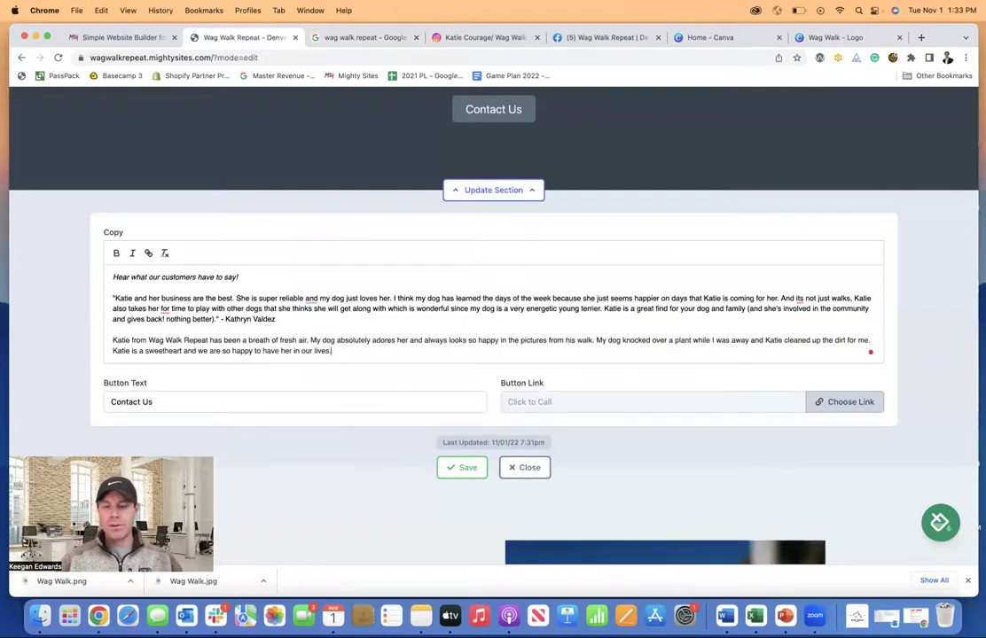
type("\"")
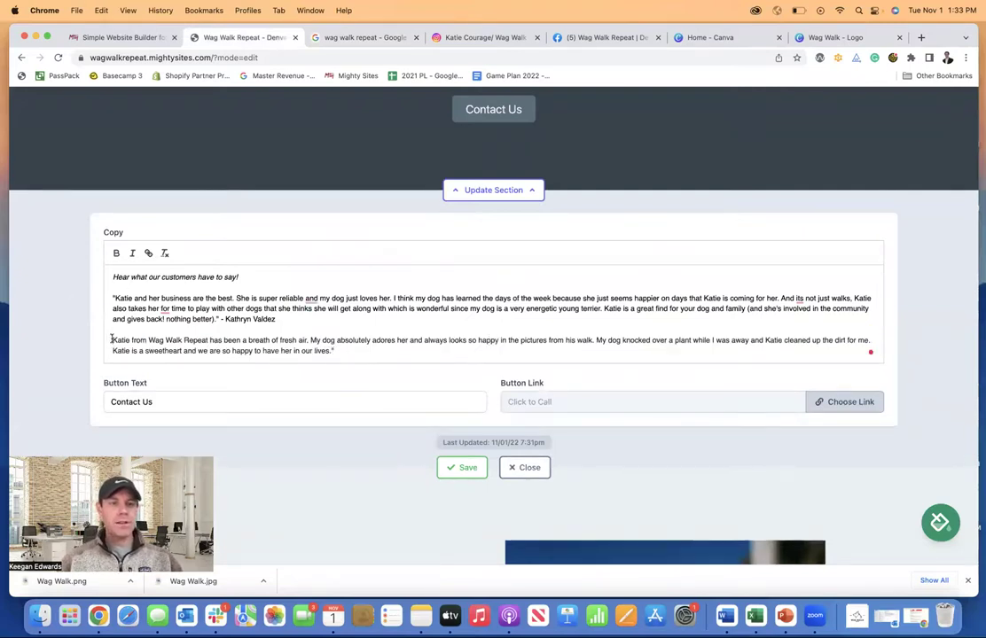
left_click(112, 340)
type("\"")
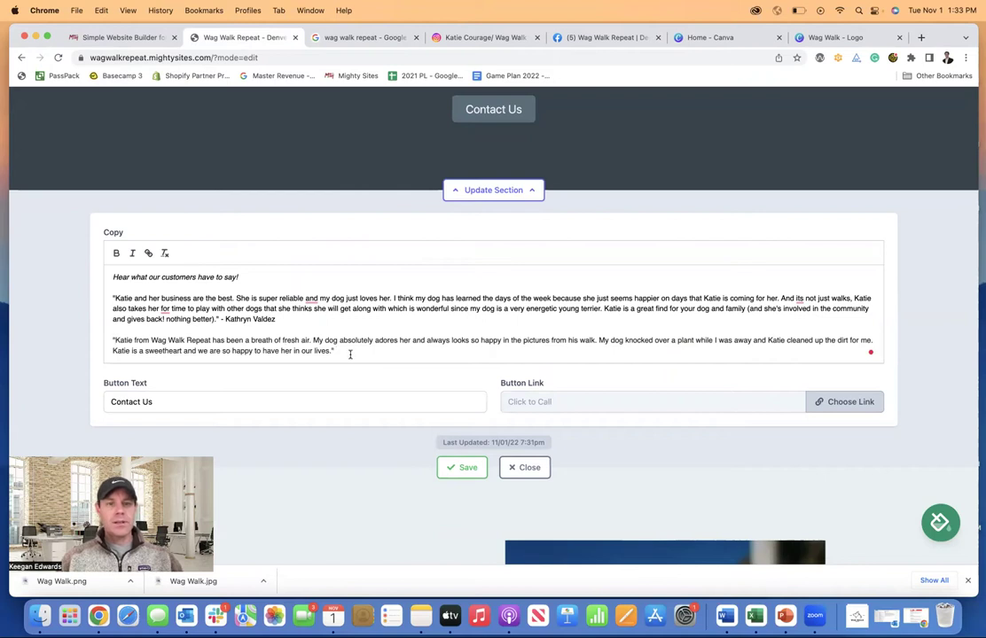
left_click_drag(351, 353, 85, 340)
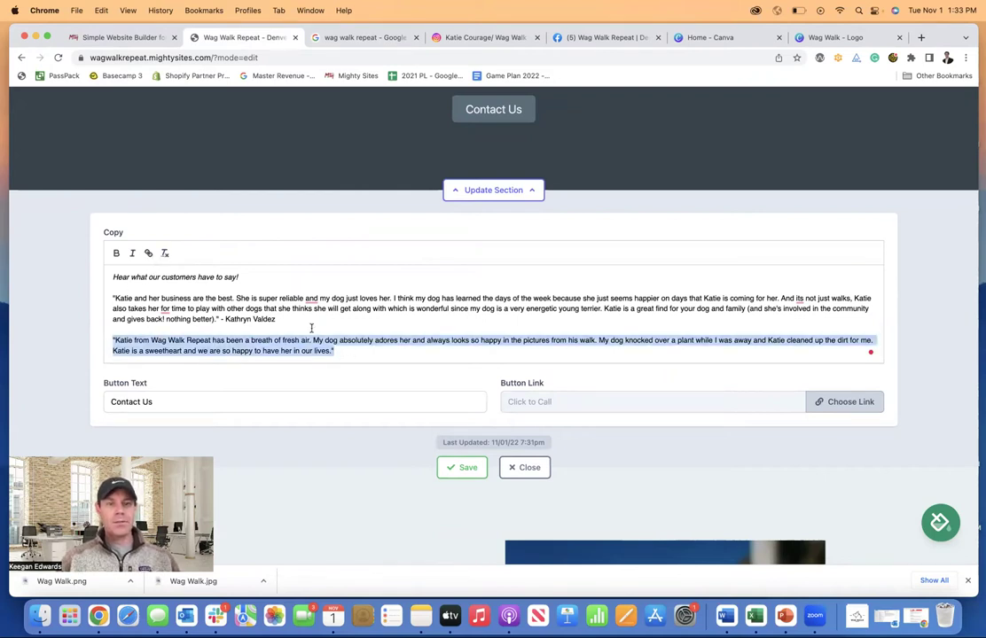
left_click(348, 350)
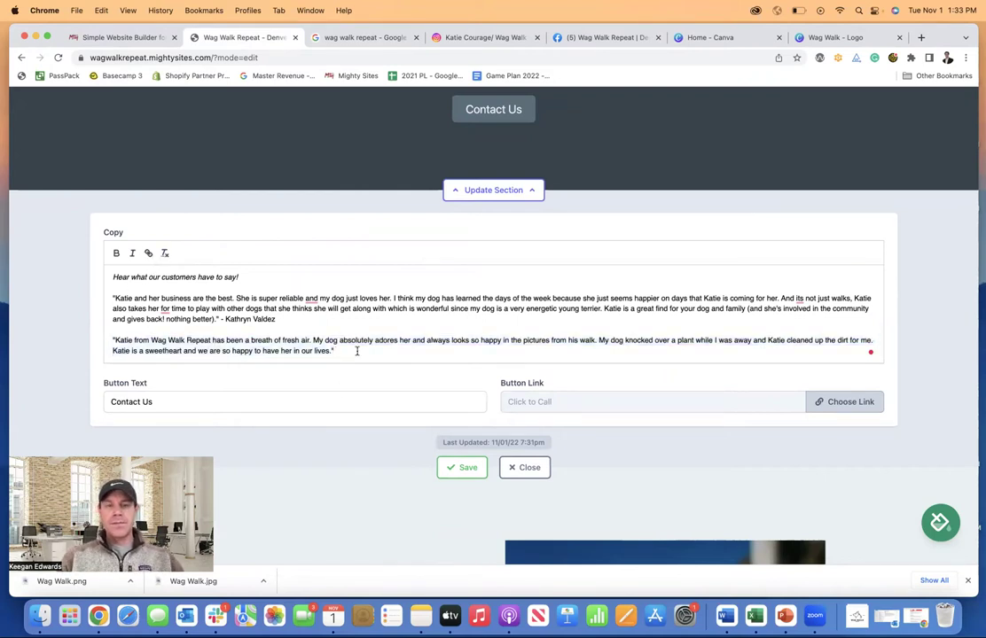
- Credit the second review to its Google reviewer, with the pasted name stripped of bold
left_click(321, 37)
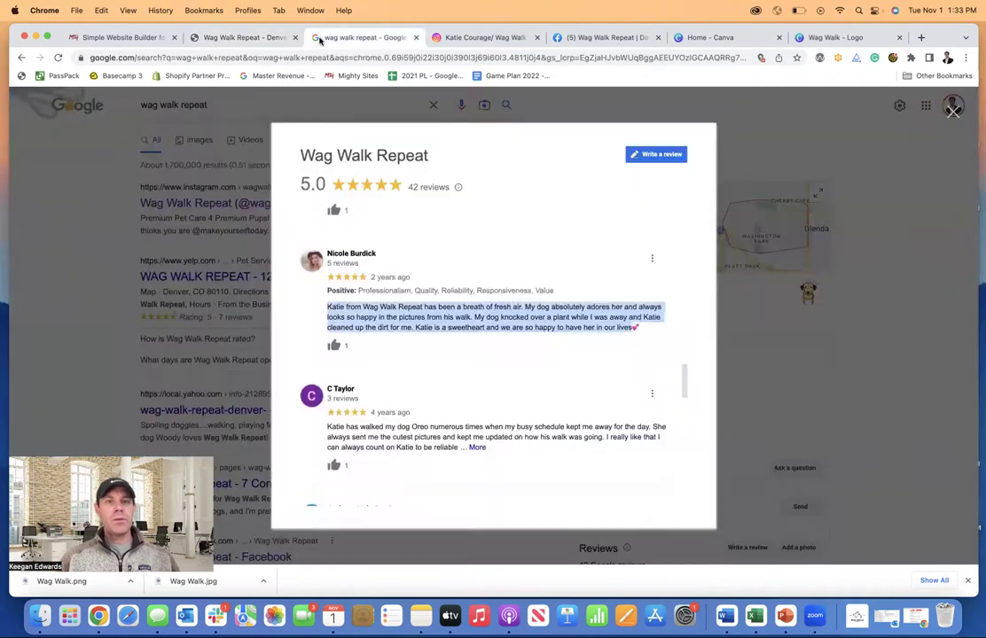
left_click(359, 259)
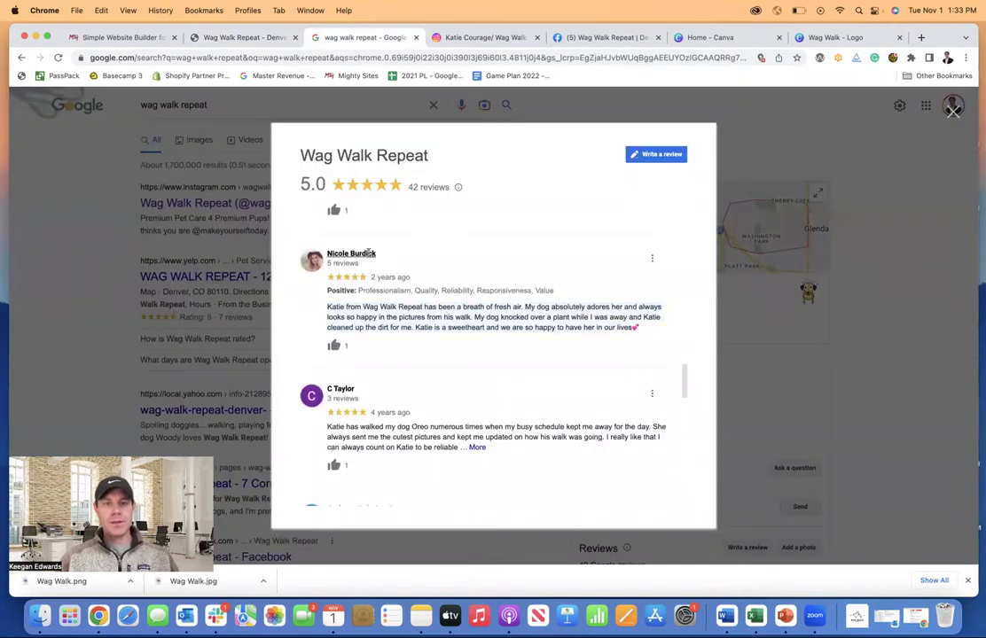
left_click_drag(327, 253, 377, 254)
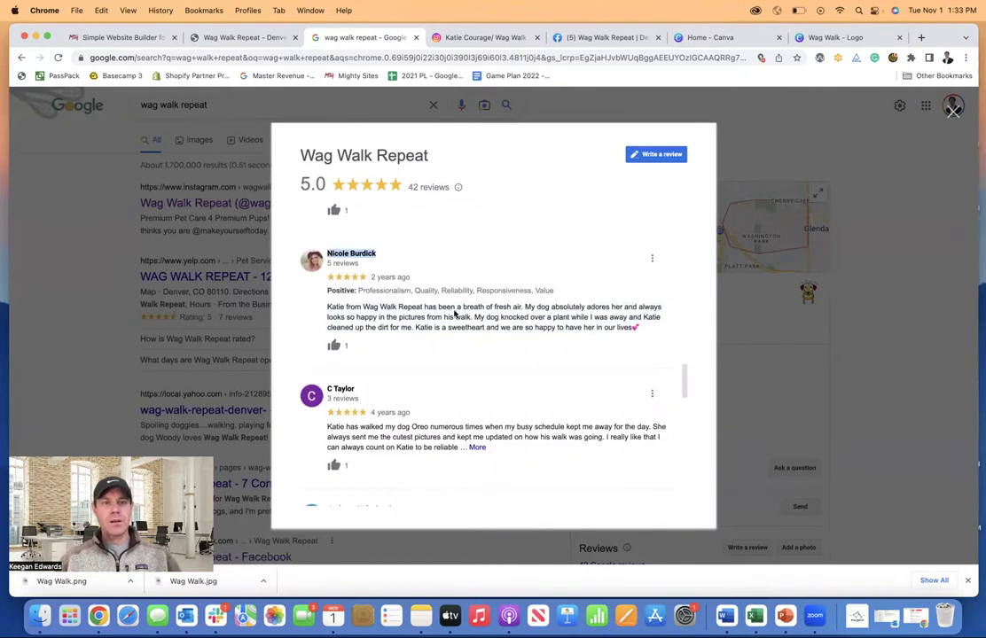
left_click(207, 37)
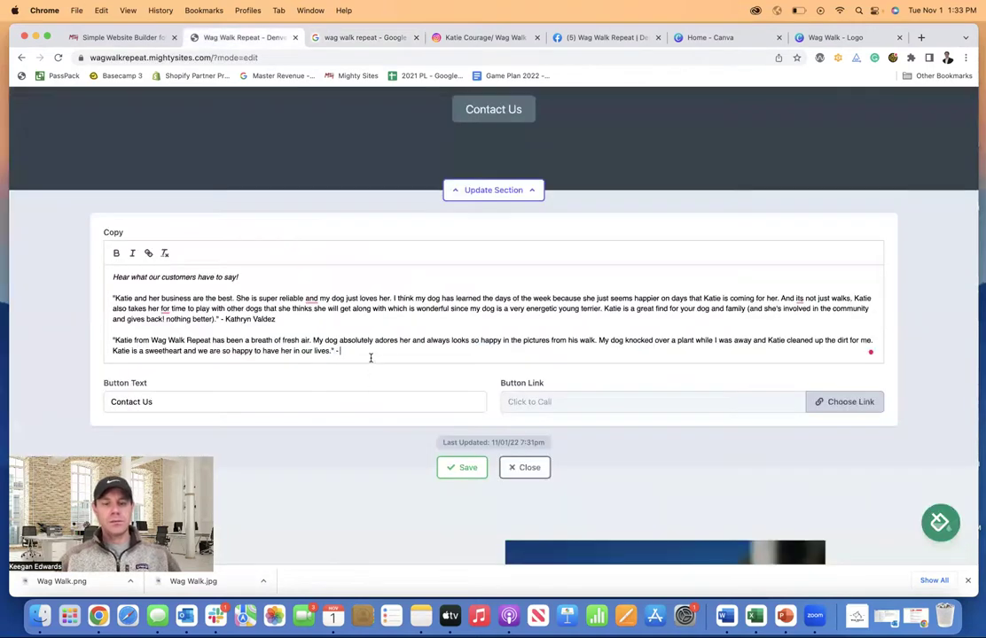
key("cmd+v")
left_click_drag(394, 351, 337, 353)
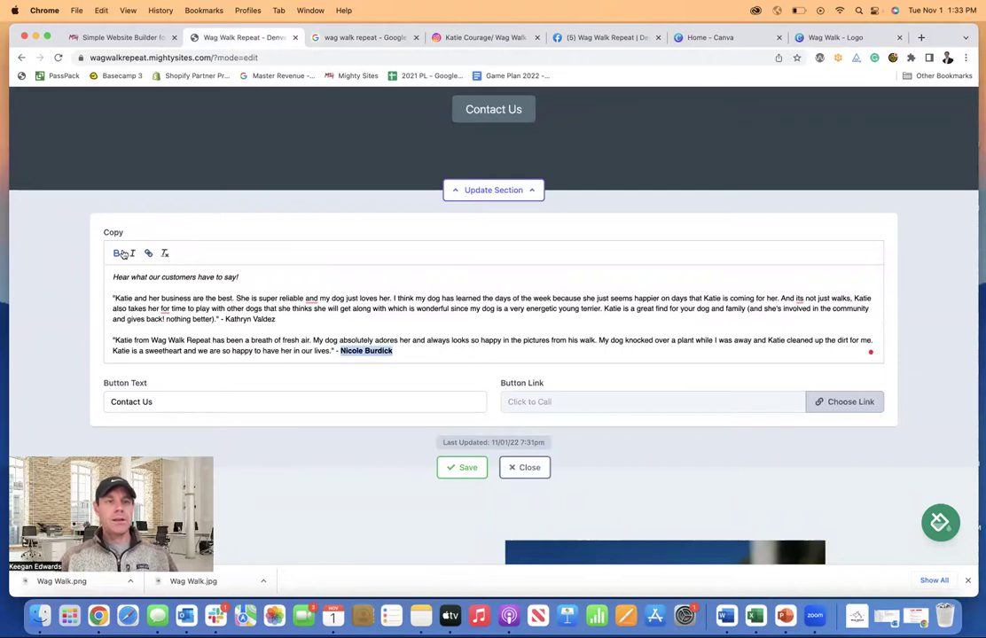
left_click(164, 254)
left_click(429, 355)
- Save the updated testimonials section and close its editing panel
scroll(479, 307, "up", 3)
scroll(480, 307, "up", 5)
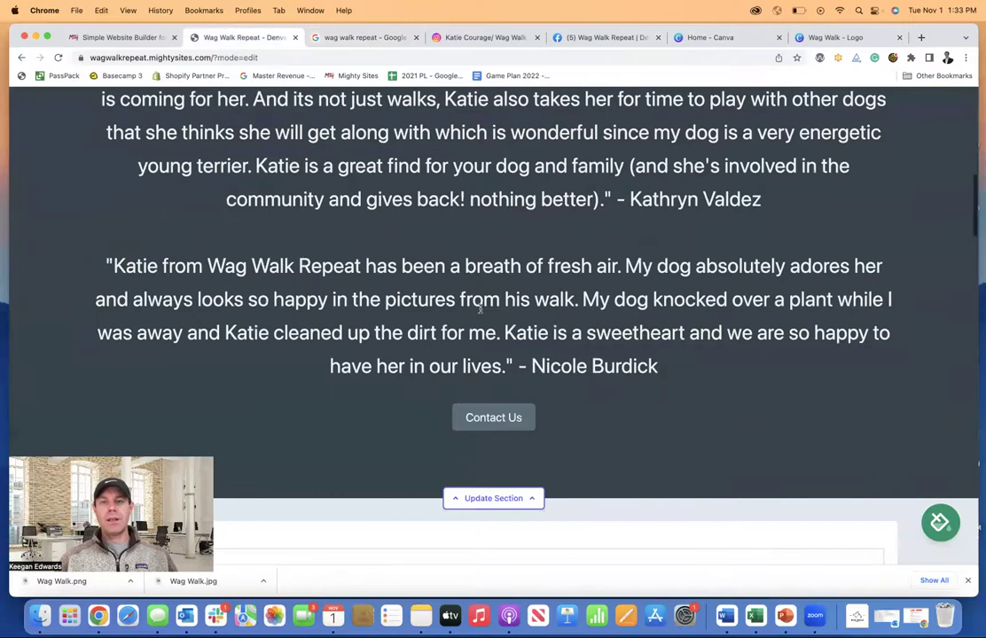
scroll(480, 308, "down", 8)
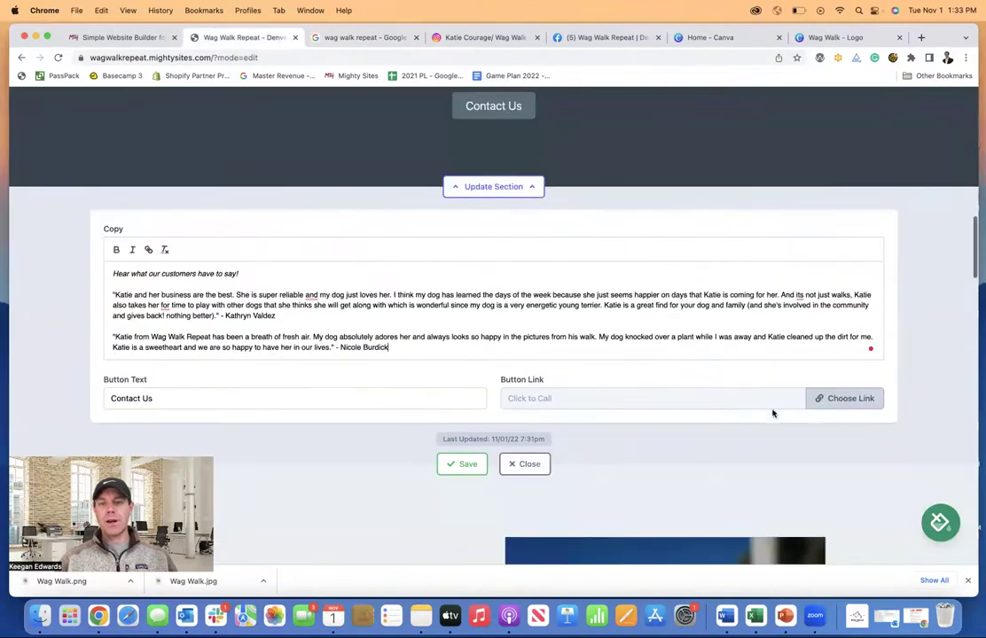
left_click(463, 464)
left_click(524, 463)
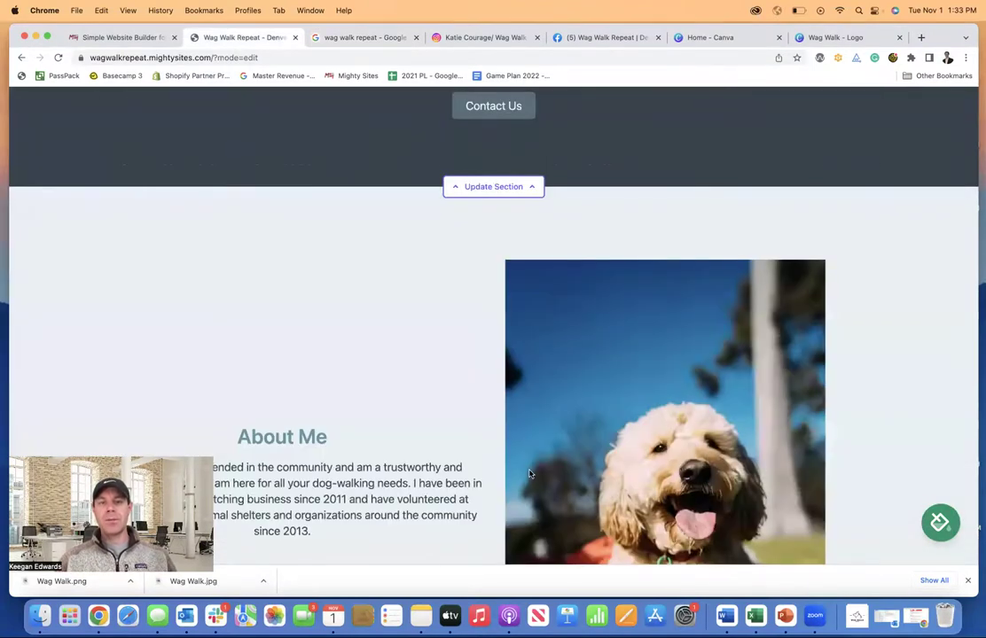
- Scroll through the live testimonials and the About Me section to review them
scroll(529, 475, "up", 3)
scroll(529, 474, "up", 3)
scroll(529, 474, "up", 3)
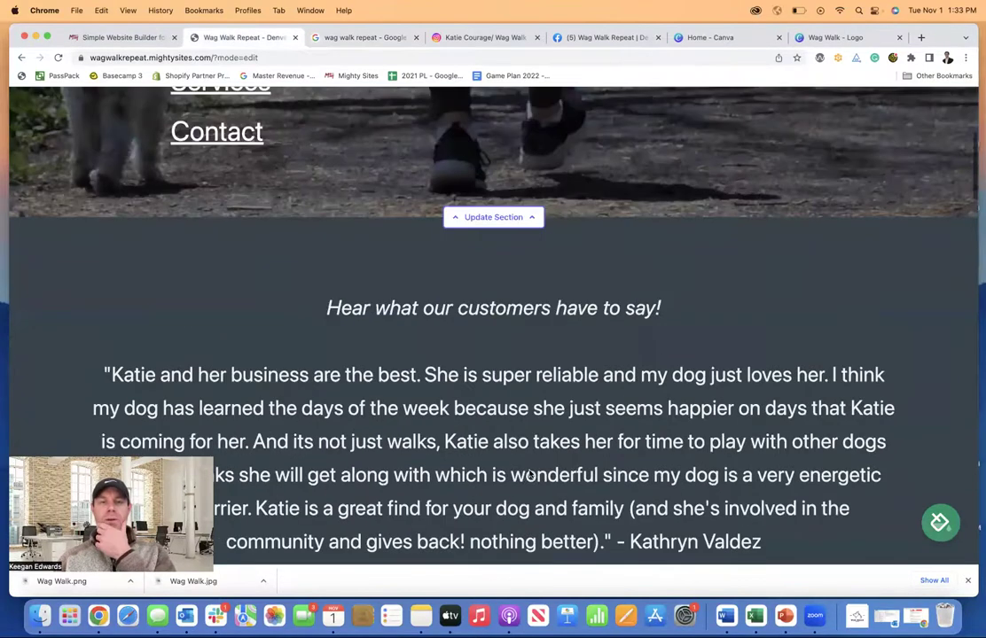
scroll(529, 475, "up", 4)
scroll(530, 474, "down", 2)
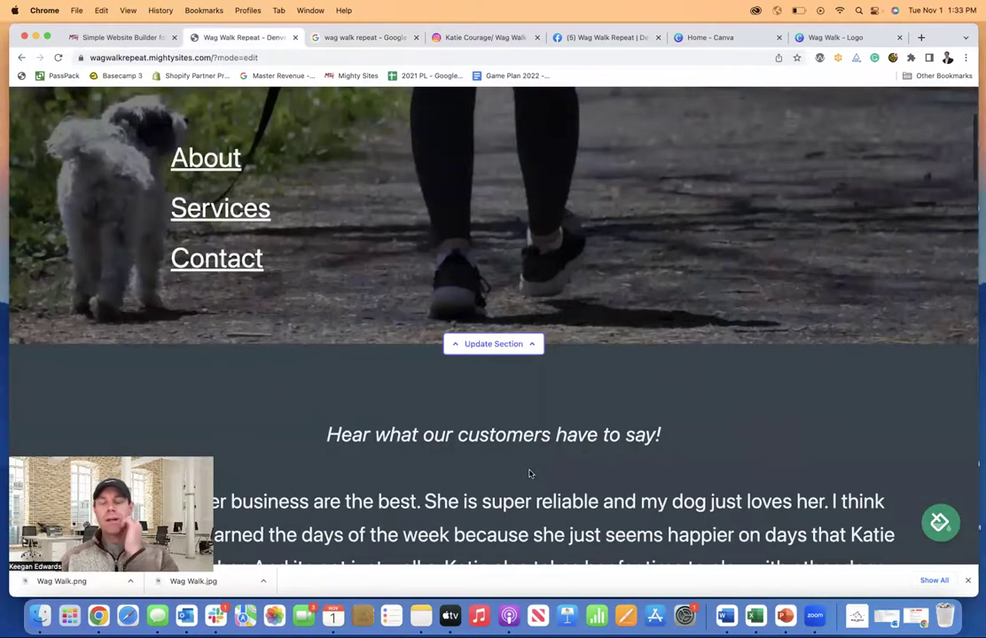
scroll(529, 474, "up", 2)
scroll(529, 474, "down", 5)
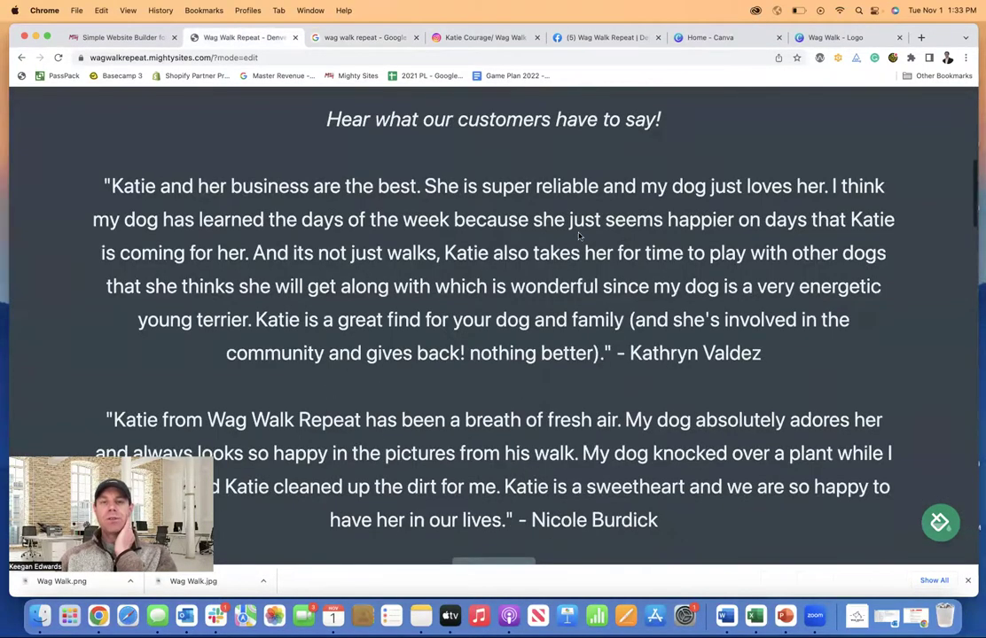
scroll(578, 235, "up", 6)
scroll(607, 374, "down", 5)
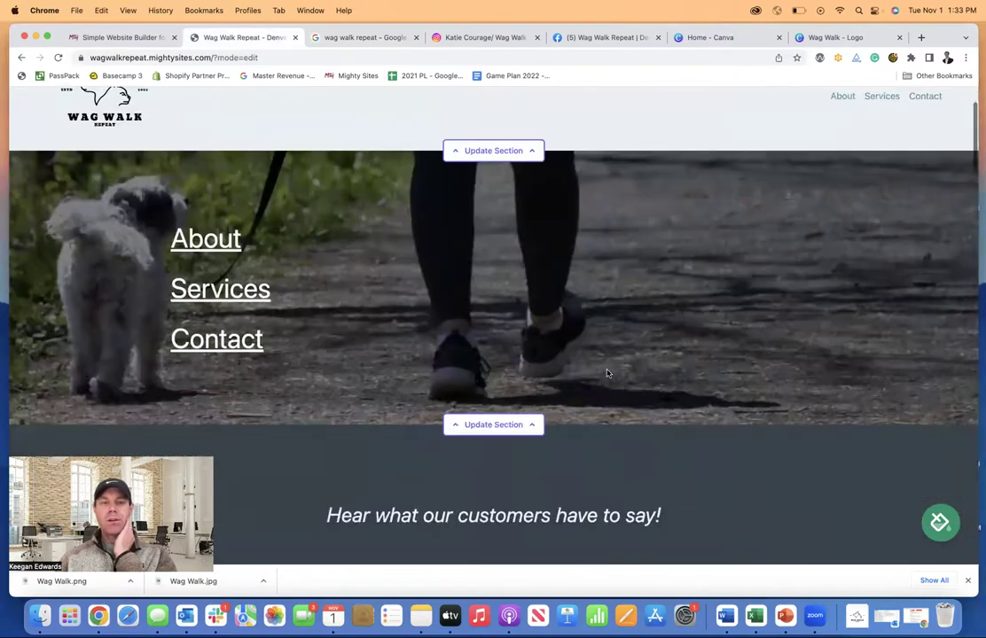
scroll(607, 368, "down", 4)
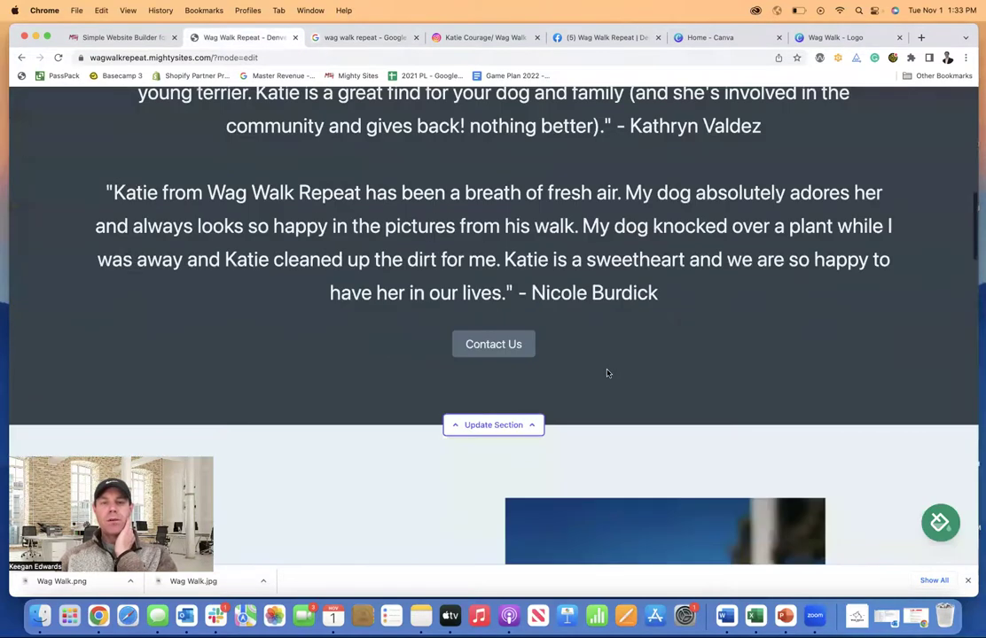
scroll(608, 372, "up", 2)
scroll(583, 274, "up", 1)
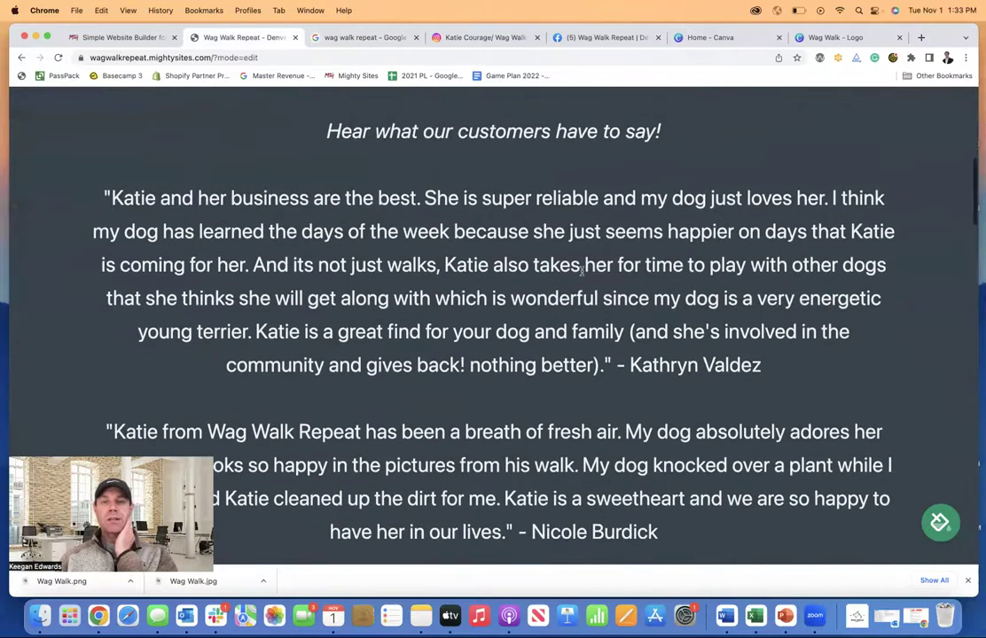
scroll(582, 274, "down", 8)
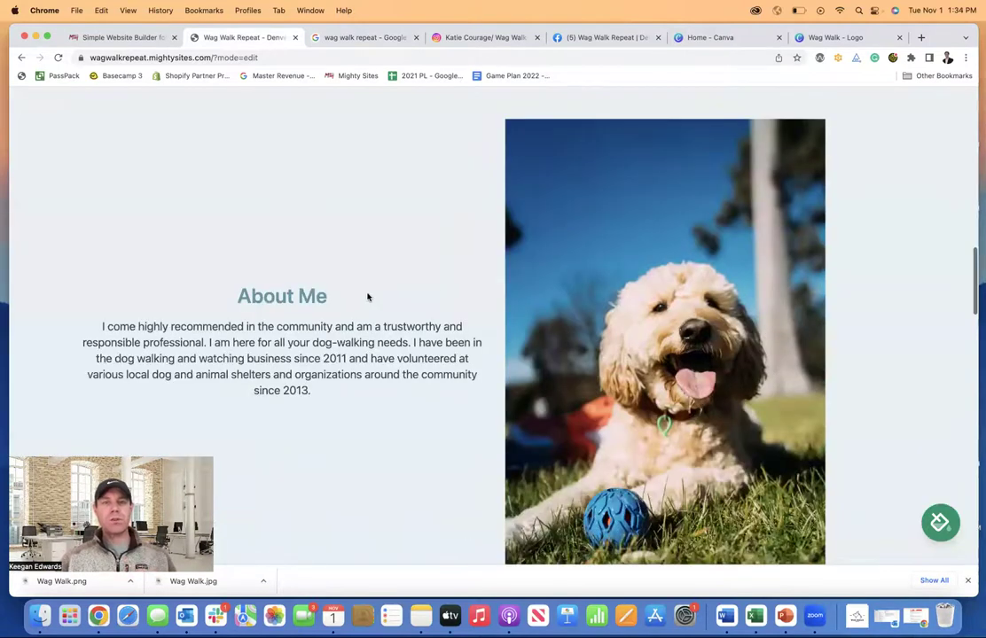
- Browse Wag Walk Repeat's Facebook About page: contact info, 3 reviews, services and photos
left_click(590, 41)
scroll(332, 333, "down", 5)
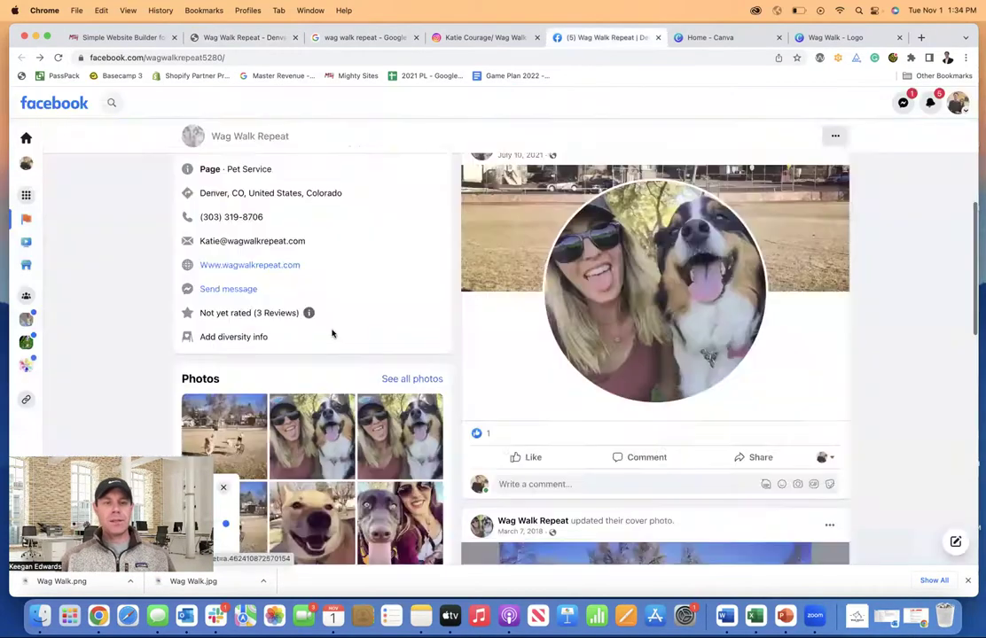
scroll(310, 211, "up", 5)
left_click(238, 259)
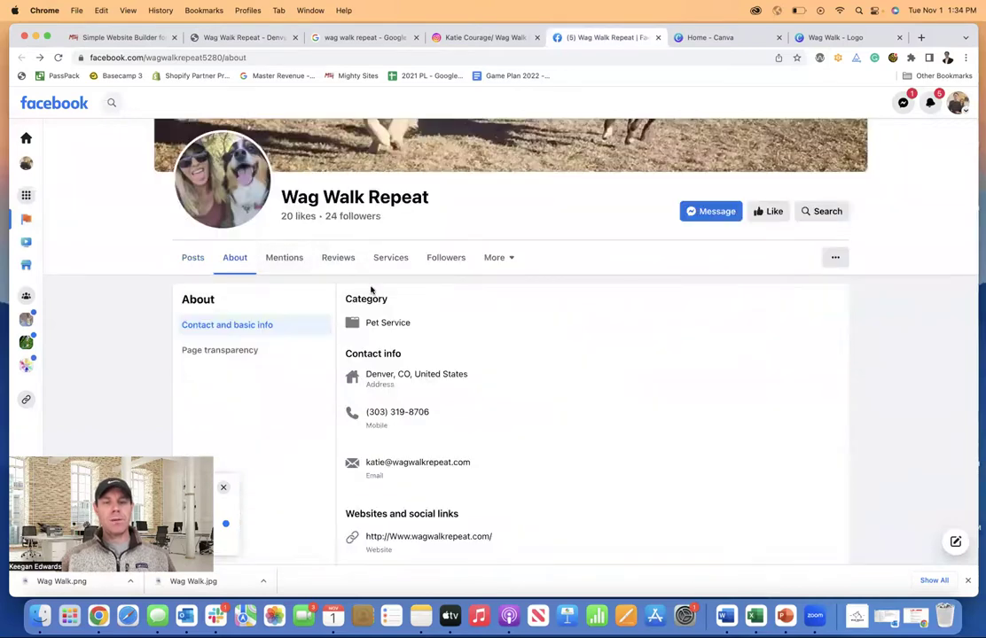
scroll(372, 289, "down", 1)
scroll(420, 354, "down", 7)
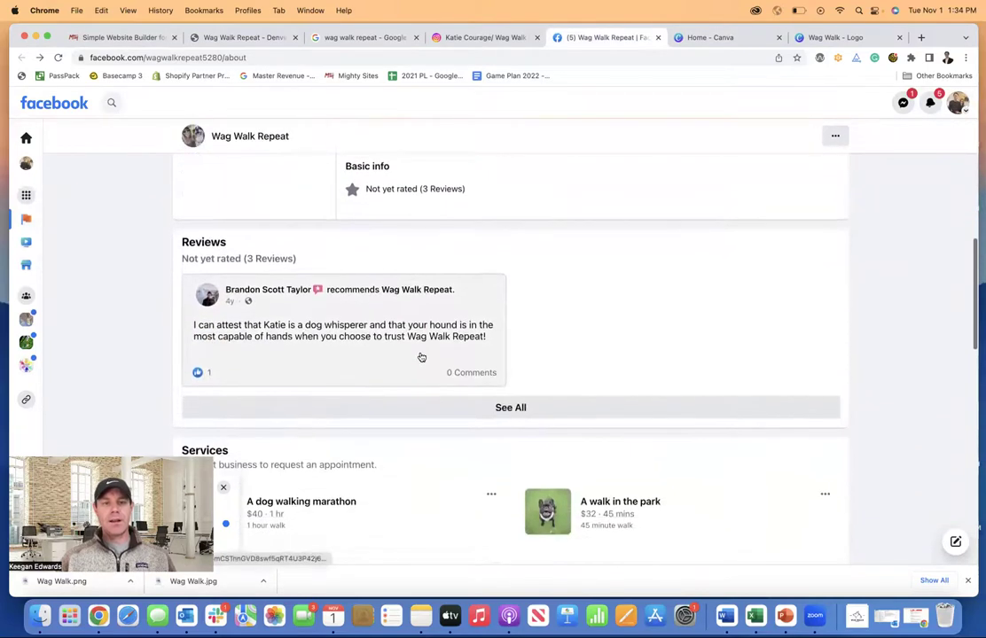
scroll(421, 357, "down", 7)
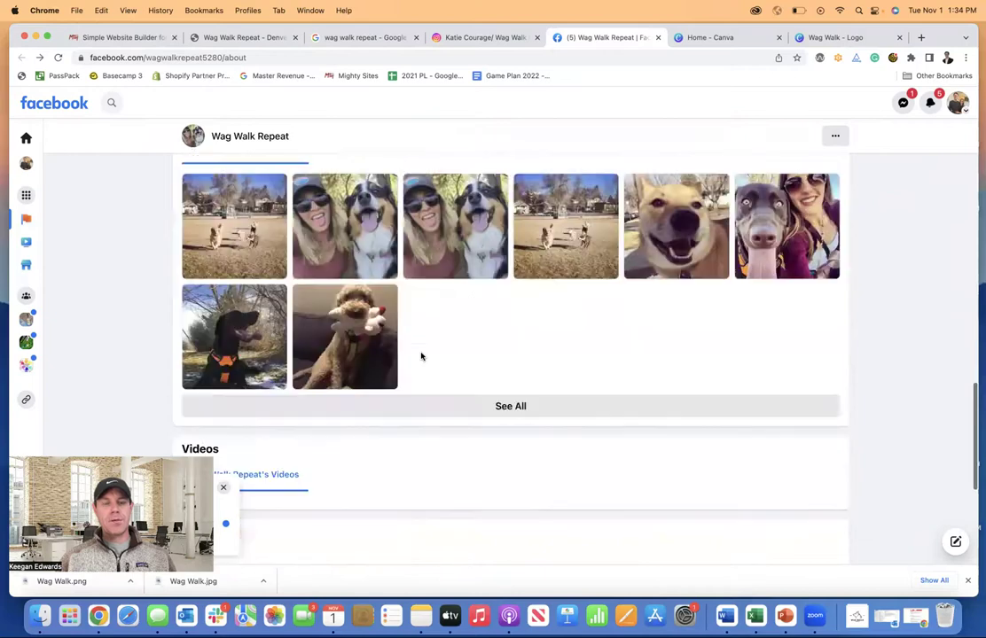
scroll(421, 357, "up", 7)
scroll(421, 357, "up", 7)
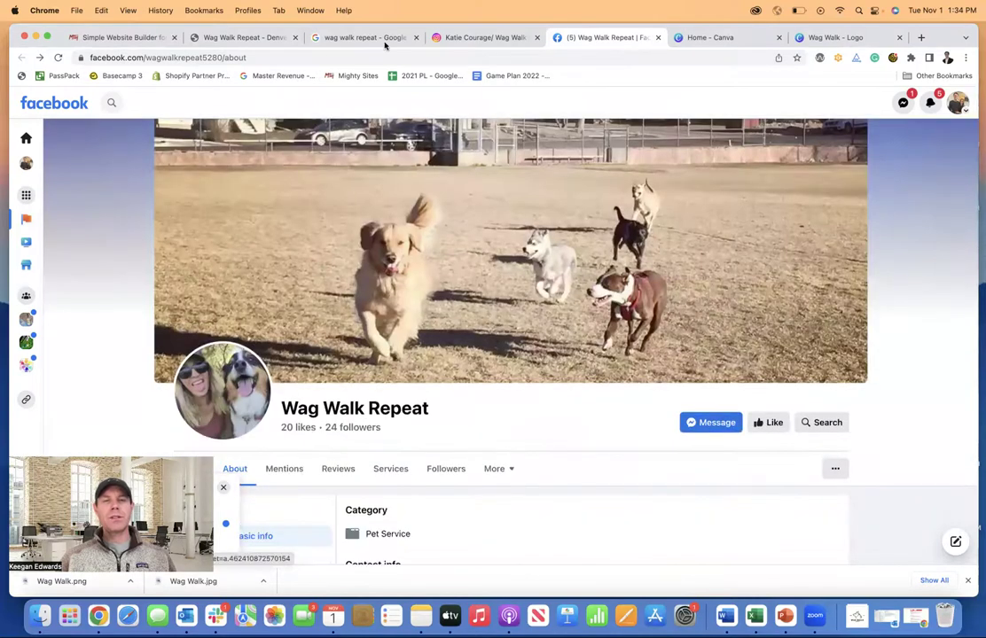
- Copy the four tagline lines from Wag Walk Repeat's Instagram bio
left_click(459, 39)
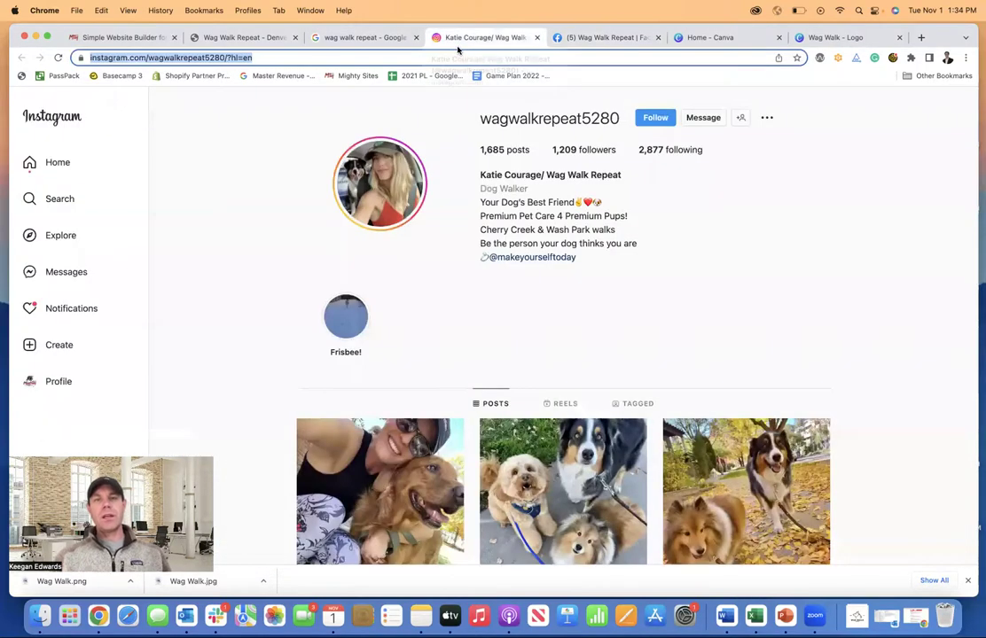
left_click_drag(482, 204, 645, 244)
key("super+c")
left_click(323, 37)
- Change 'since 2011' to 'for many years' in the About Me description
left_click(232, 40)
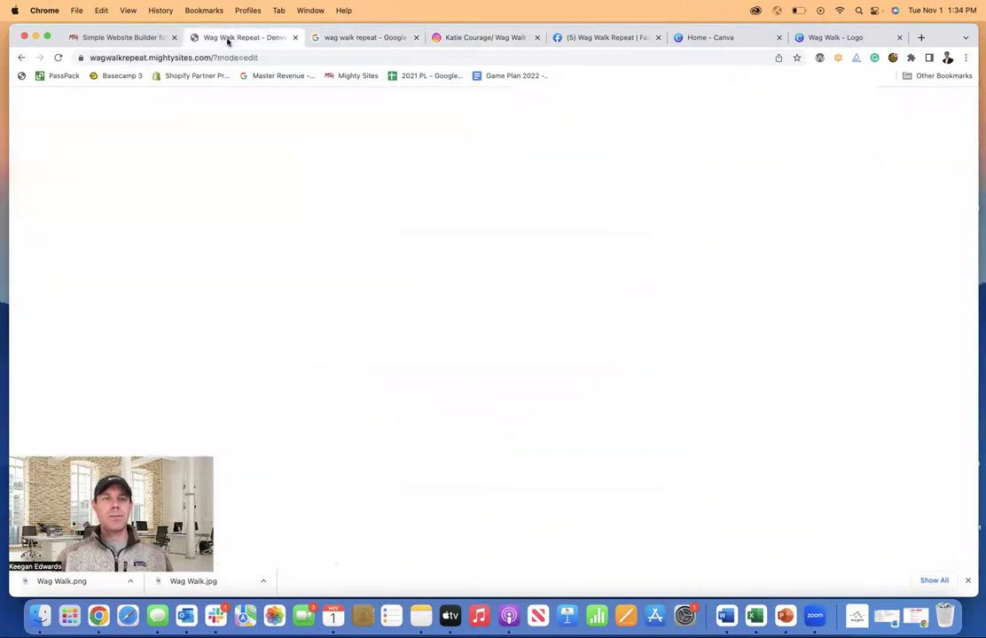
scroll(373, 303, "down", 3)
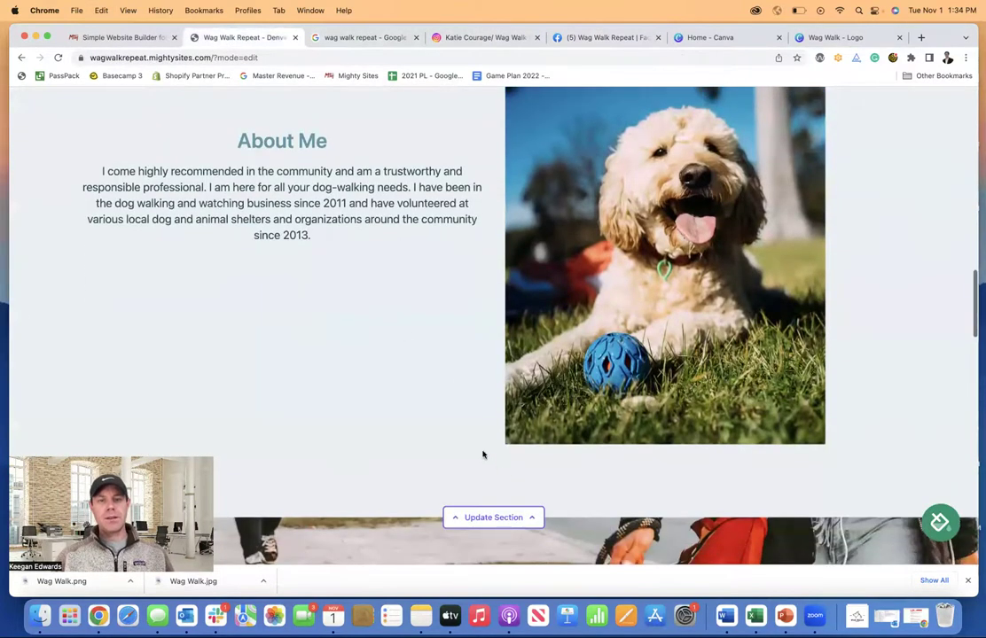
scroll(378, 315, "down", 9)
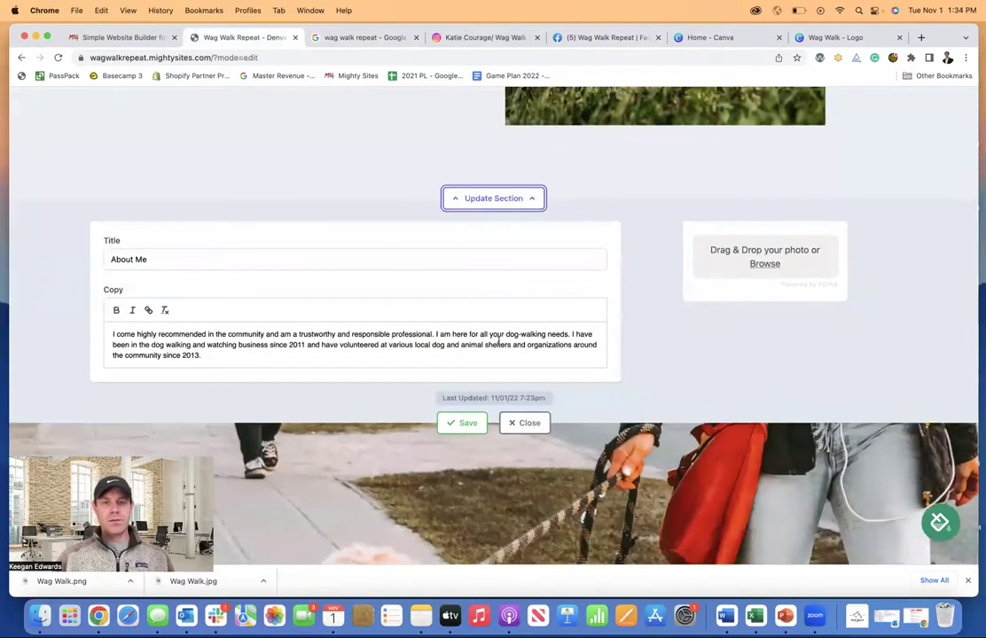
left_click(304, 345)
key("BackSpace")
key("BackSpace")
key("BackSpace")
key("BackSpace")
key("BackSpace")
key("BackSpace")
key("BackSpace")
key("BackSpace")
key("BackSpace")
key("BackSpace")
key("BackSpace")
type("for many years")
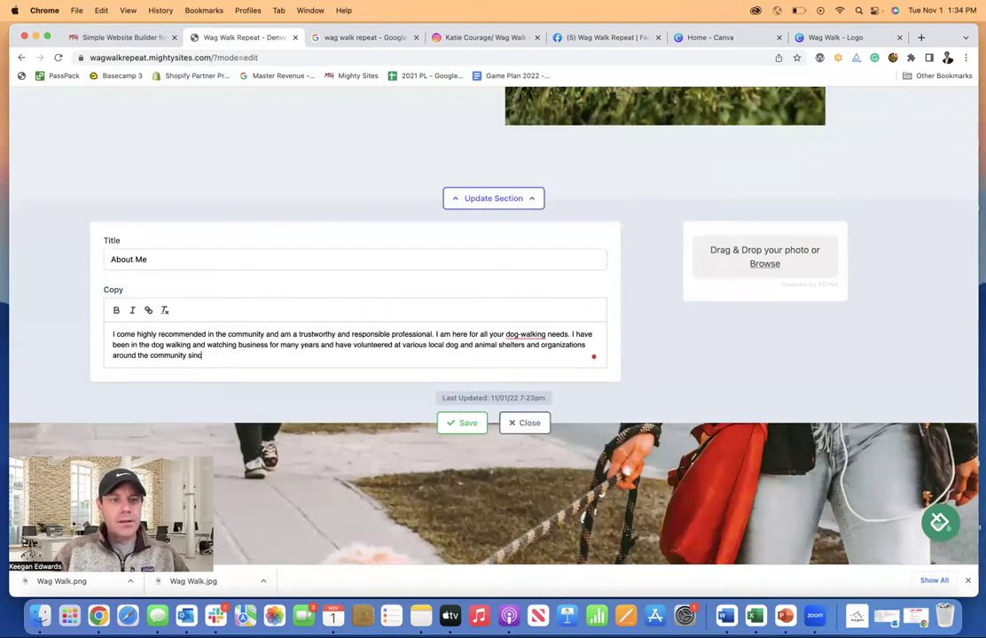
- Paste the Instagram taglines below the paragraph and prefix the first three with '*'
key("Return")
key("Return")
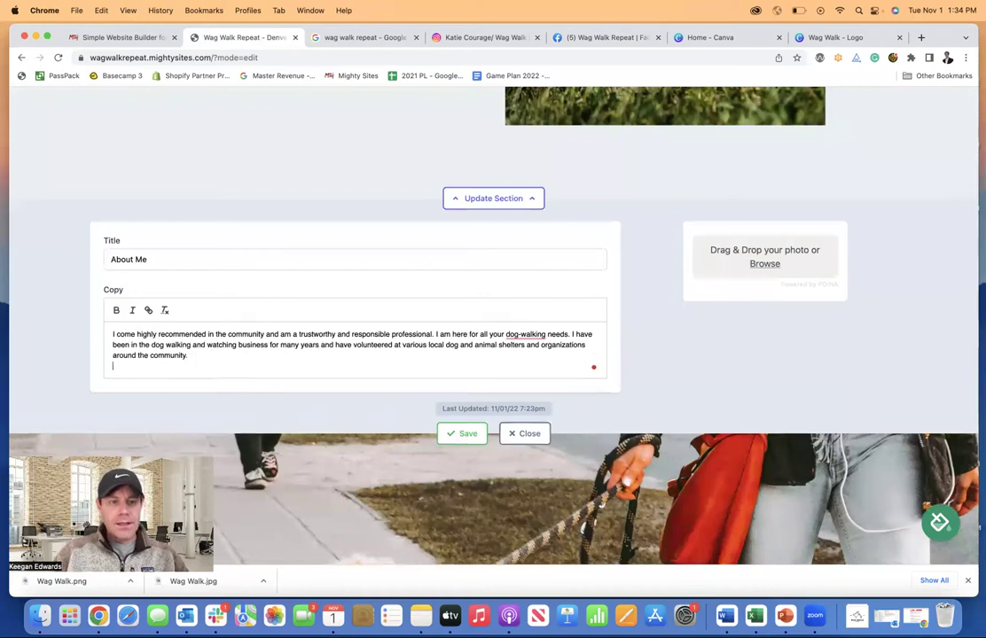
key("super+v")
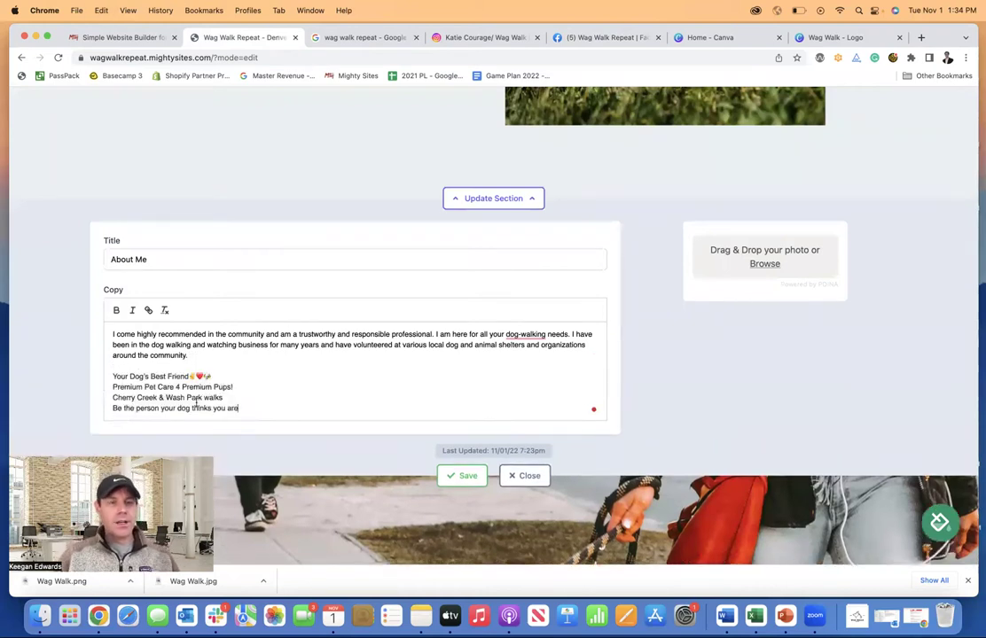
left_click_drag(112, 376, 242, 409)
left_click(143, 364)
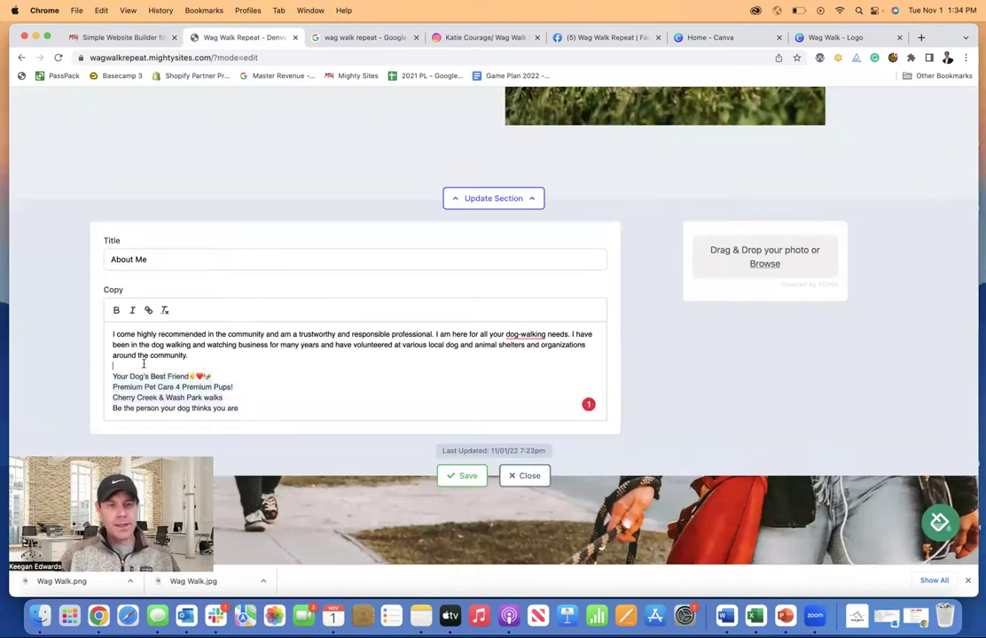
scroll(143, 363, "down", 1)
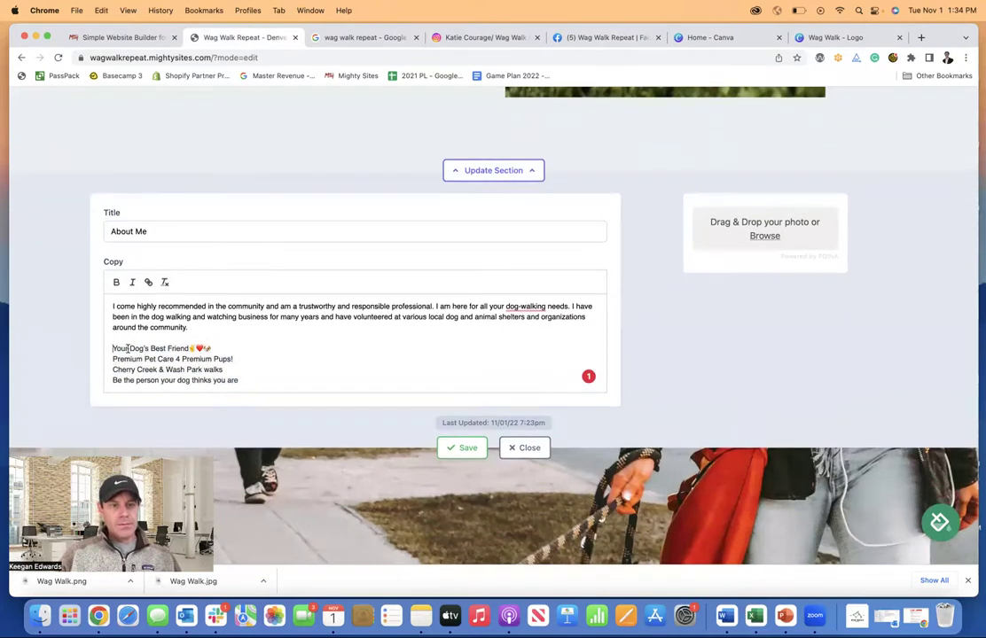
type("*")
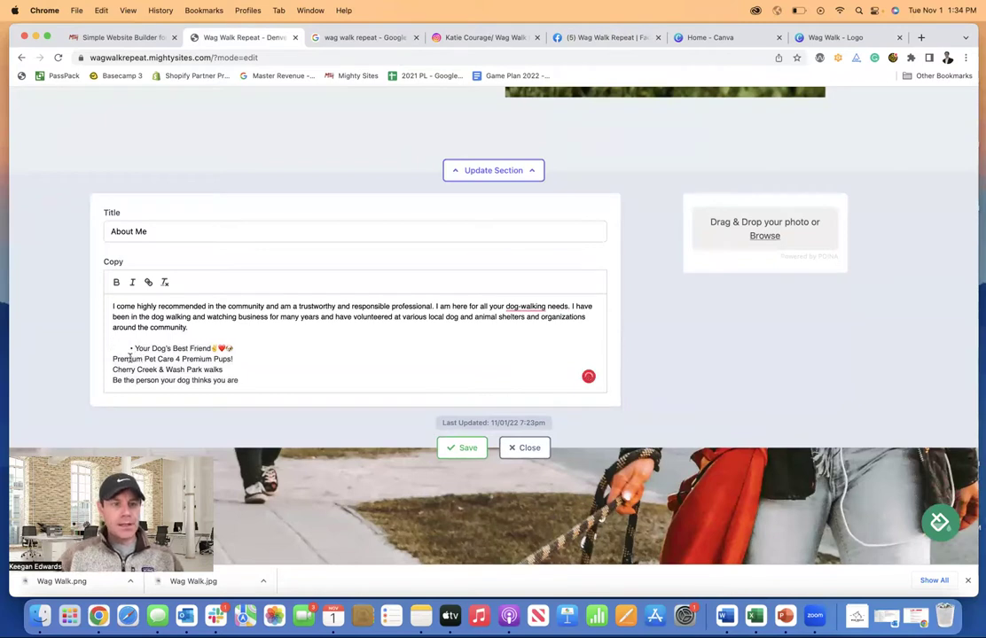
left_click(112, 359)
type("*")
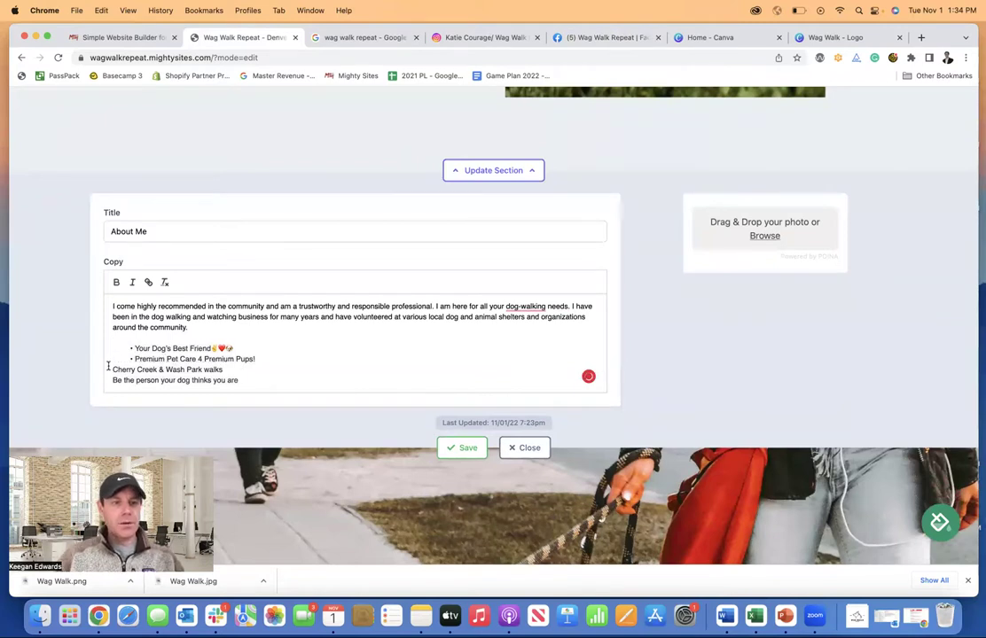
left_click(110, 369)
type("*")
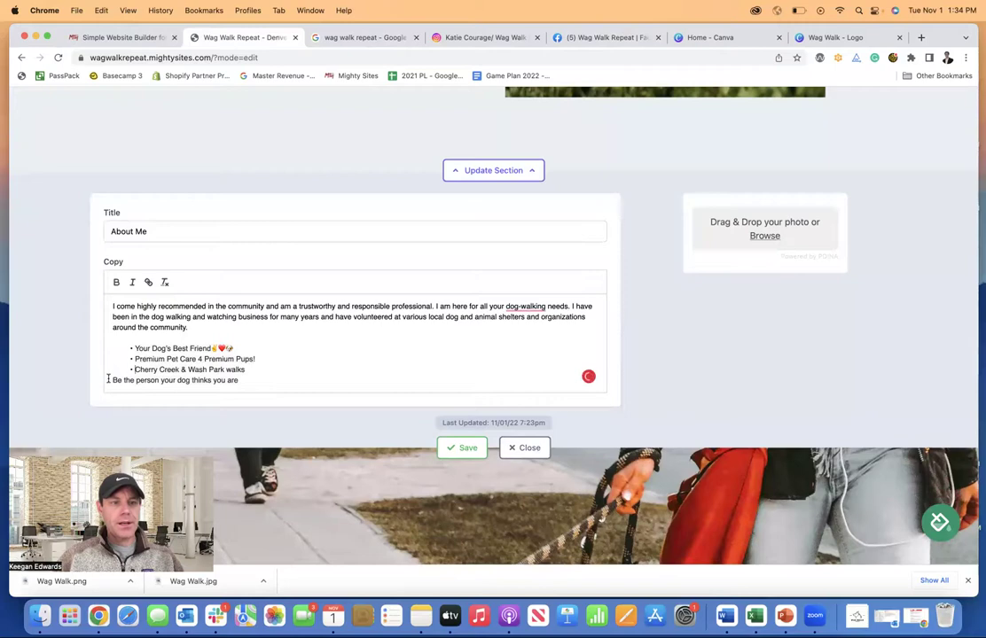
left_click(110, 379)
- Bullet the last tagline with '*' and save the About Me section
type("*")
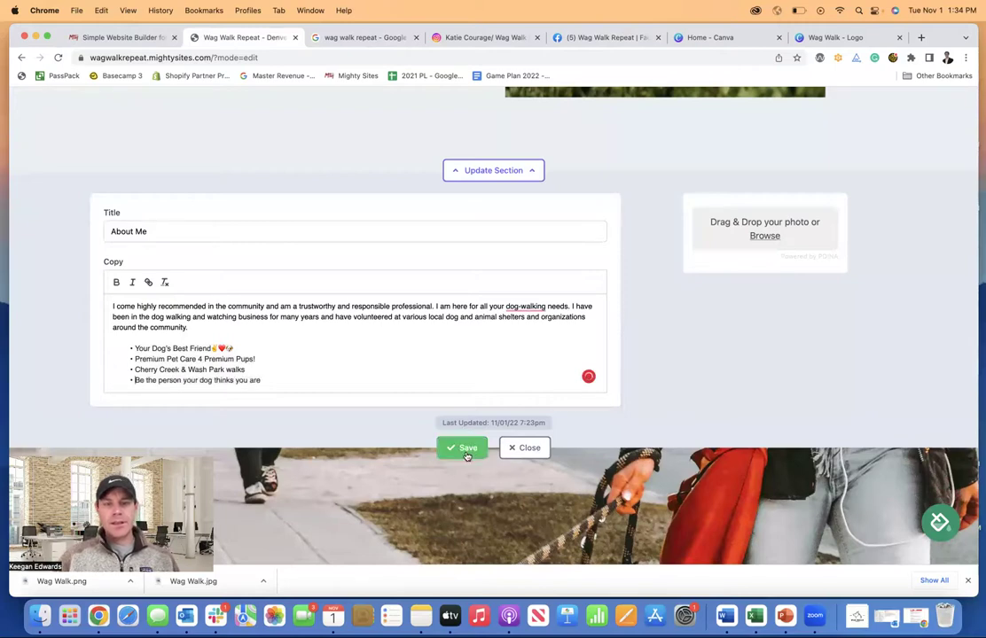
left_click(466, 451)
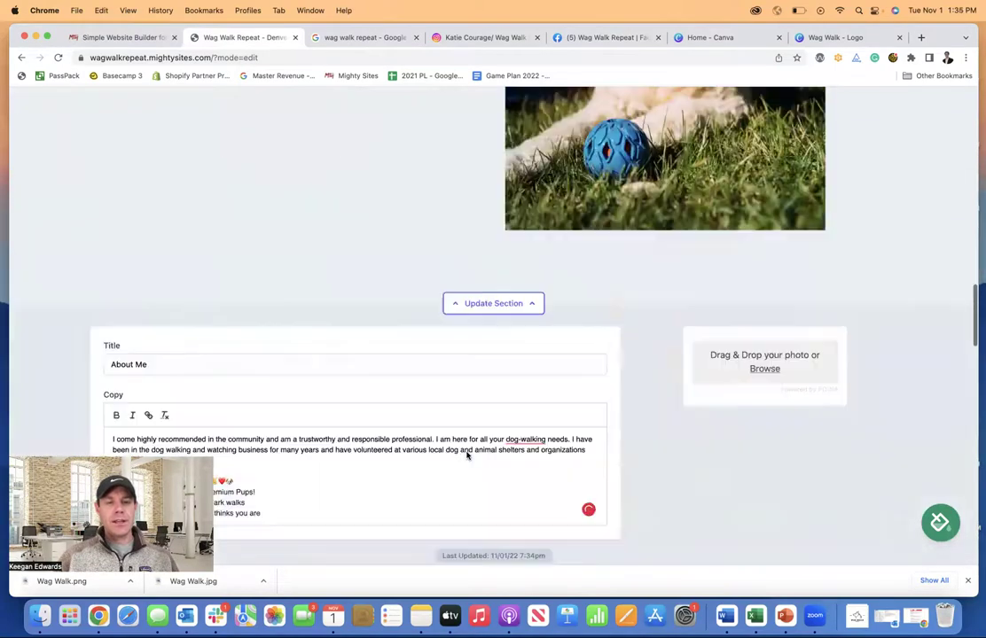
scroll(289, 378, "down", 3)
- Clear the taglines' formatting, prefix each line with '-', and save the section again
left_click_drag(271, 382, 129, 353)
left_click(164, 287)
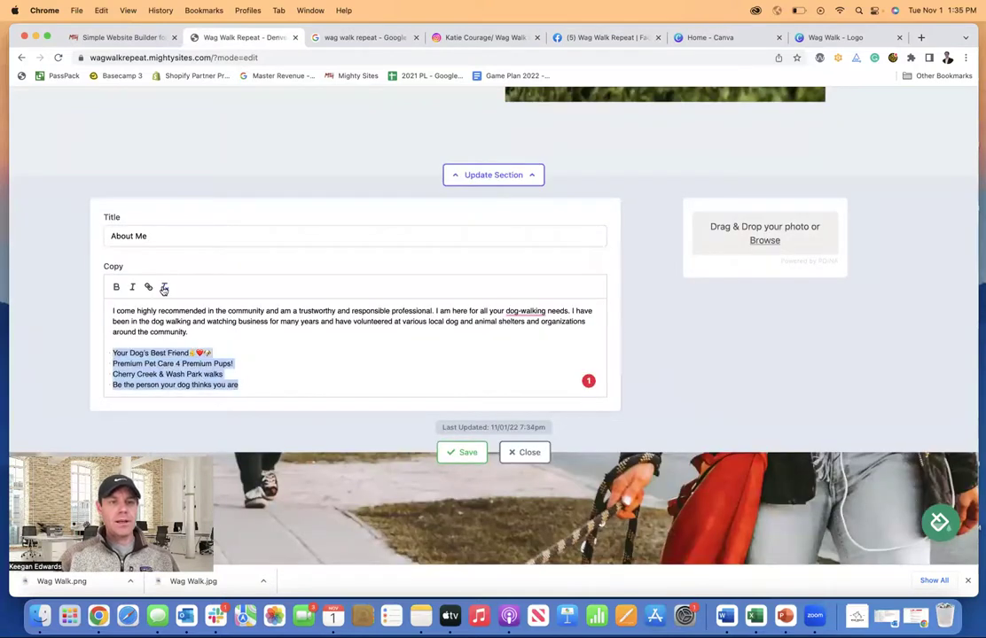
left_click(109, 353)
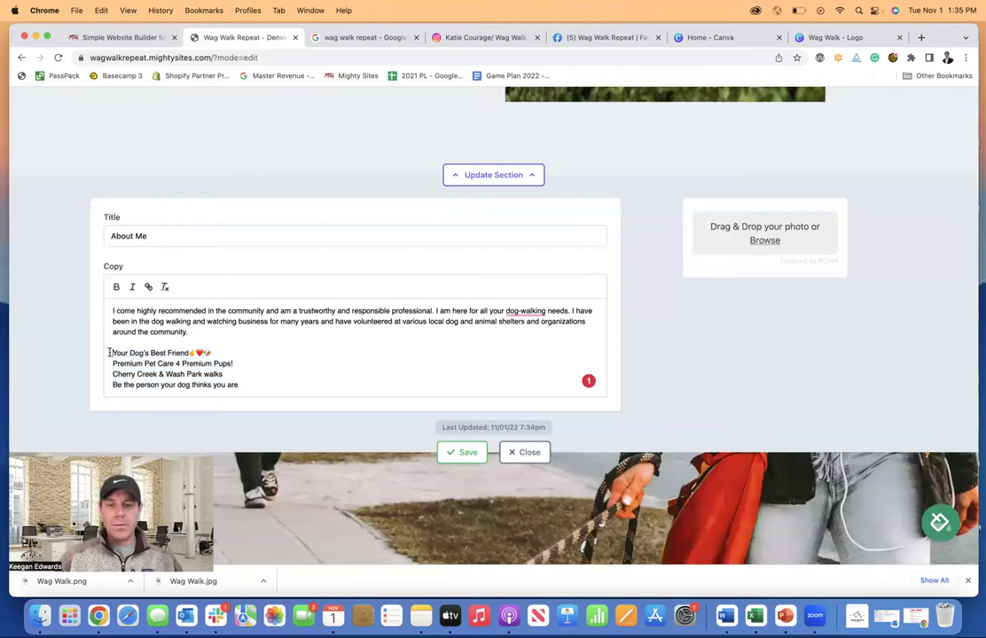
type("-")
left_click(113, 362)
type("-")
left_click(111, 373)
type("- ")
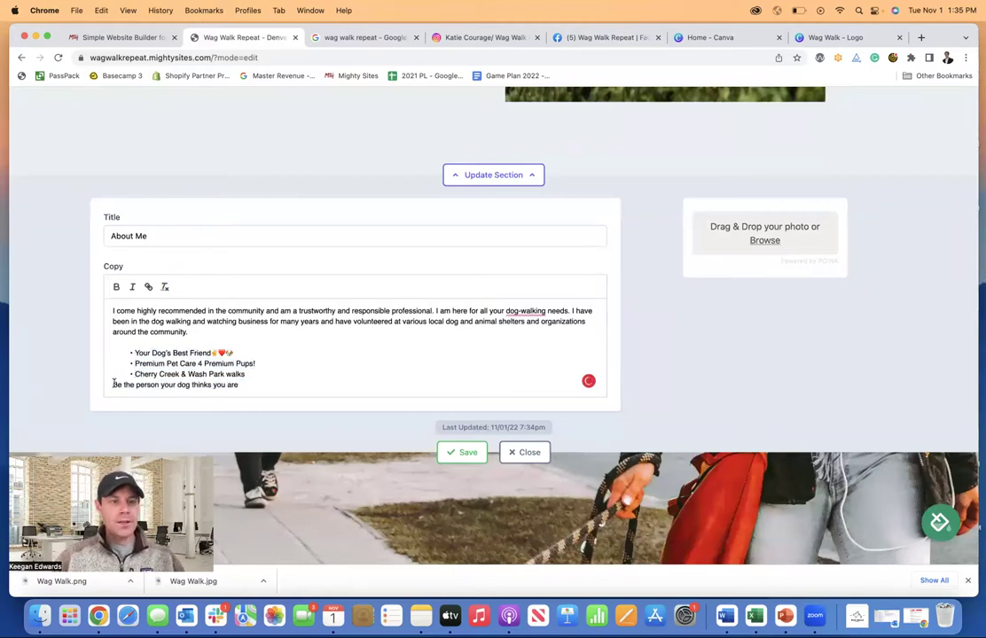
type("-")
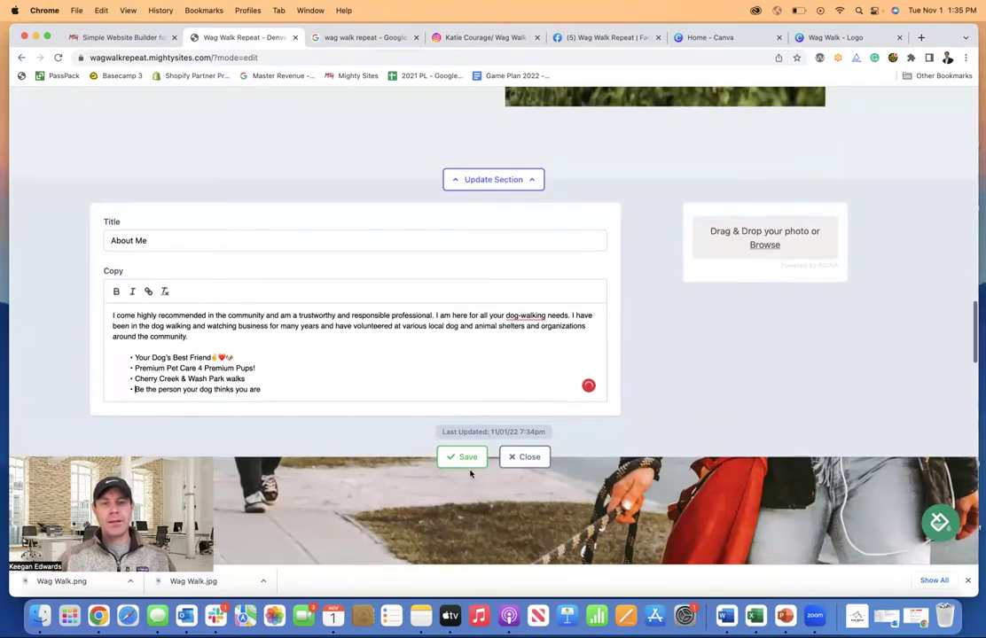
left_click(468, 454)
scroll(452, 447, "up", 3)
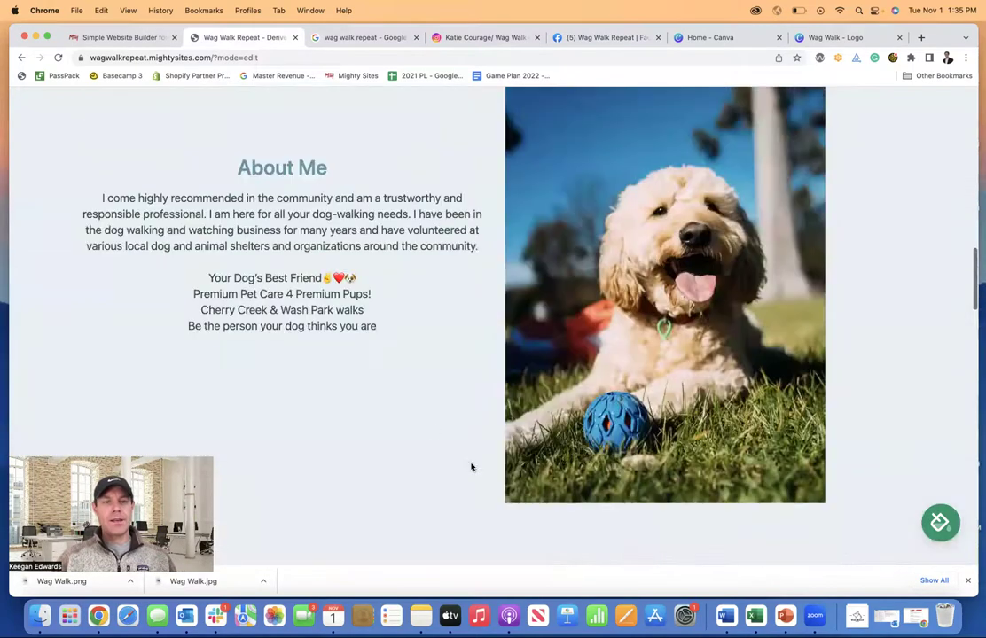
scroll(459, 345, "up", 2)
scroll(458, 345, "down", 3)
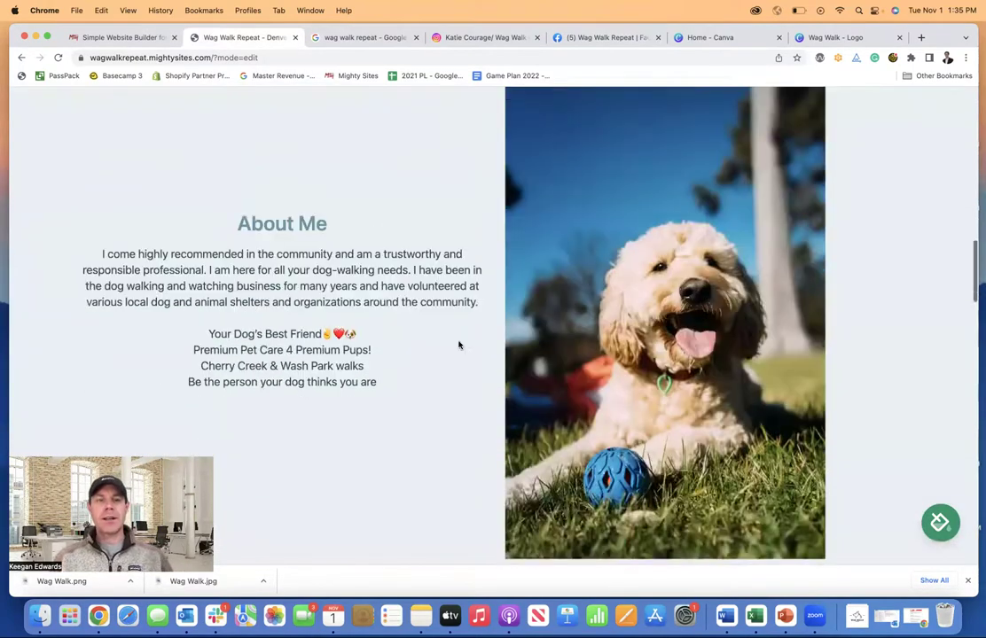
scroll(459, 345, "down", 8)
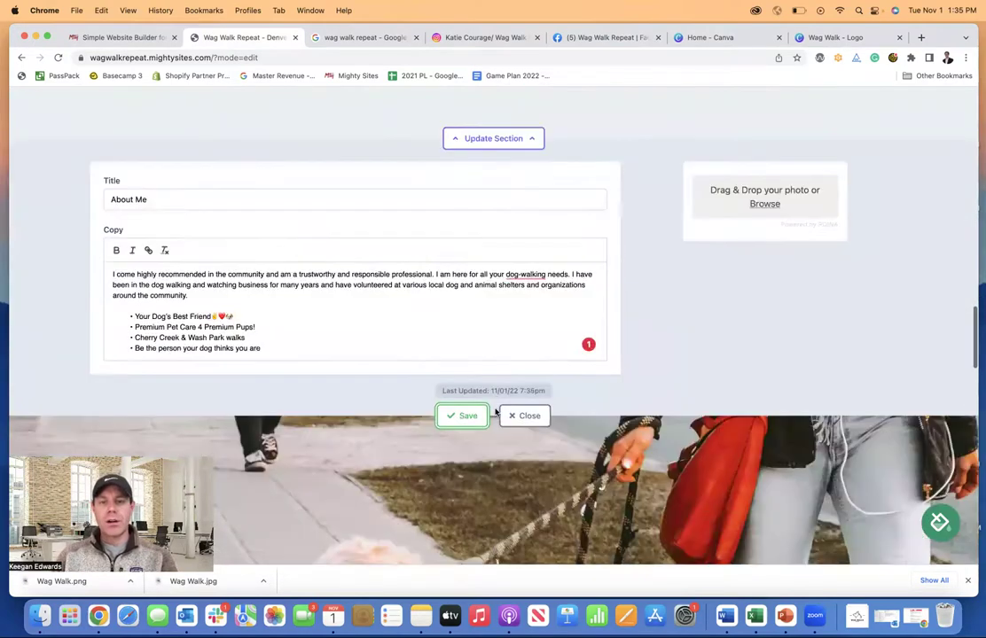
left_click(468, 405)
left_click(528, 403)
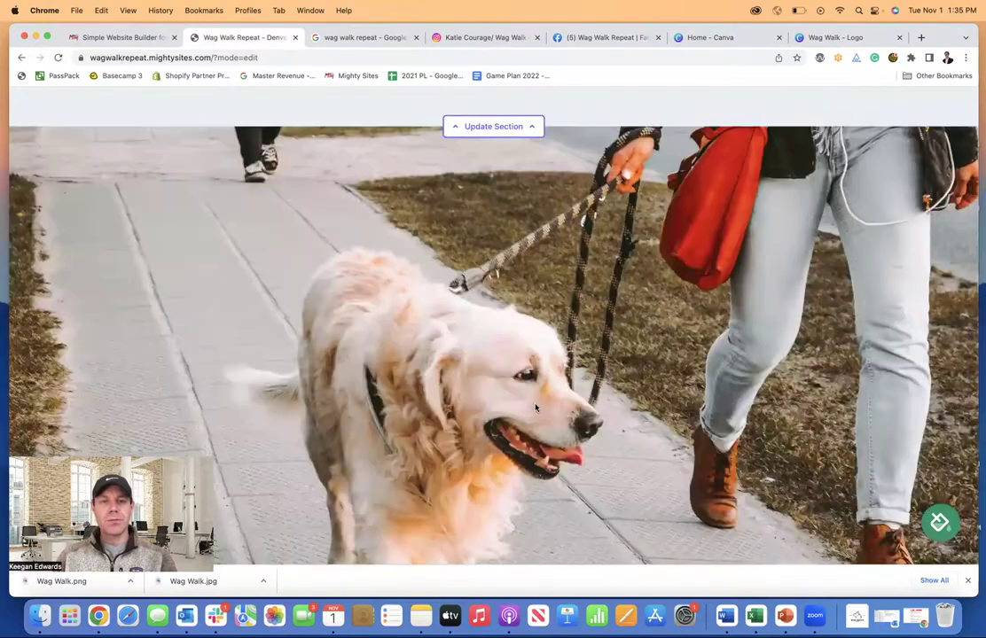
scroll(535, 408, "down", 10)
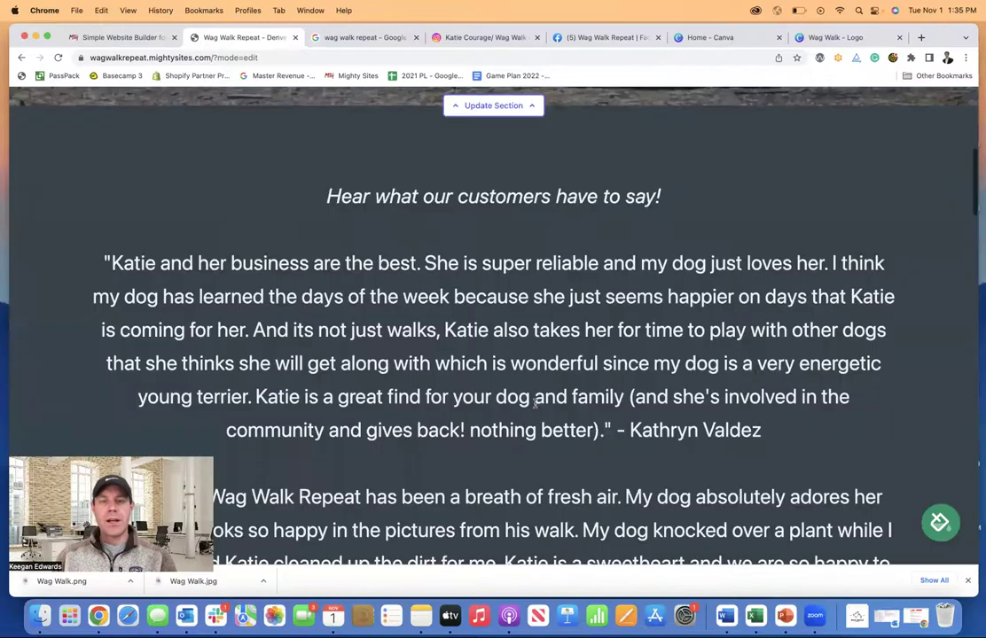
scroll(535, 404, "up", 15)
scroll(535, 408, "down", 8)
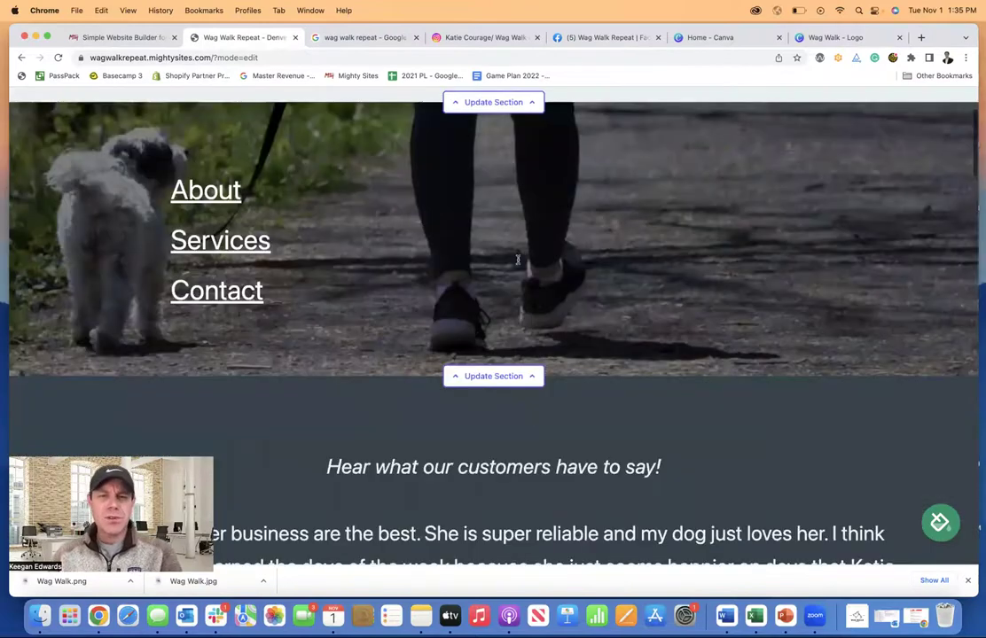
scroll(518, 260, "down", 5)
scroll(518, 260, "down", 2)
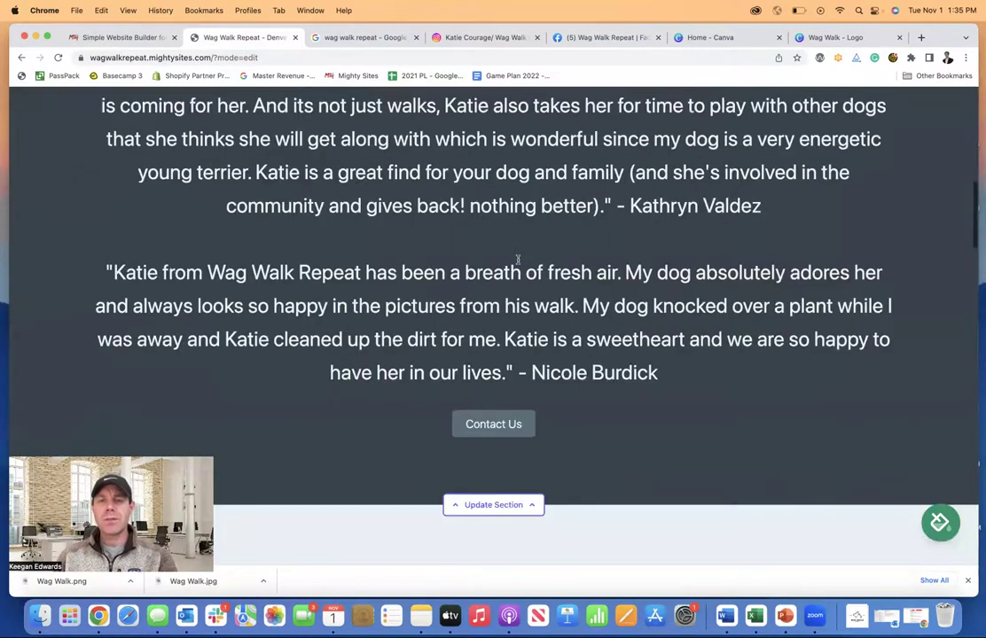
scroll(518, 260, "up", 8)
scroll(519, 264, "down", 2)
scroll(518, 263, "down", 1)
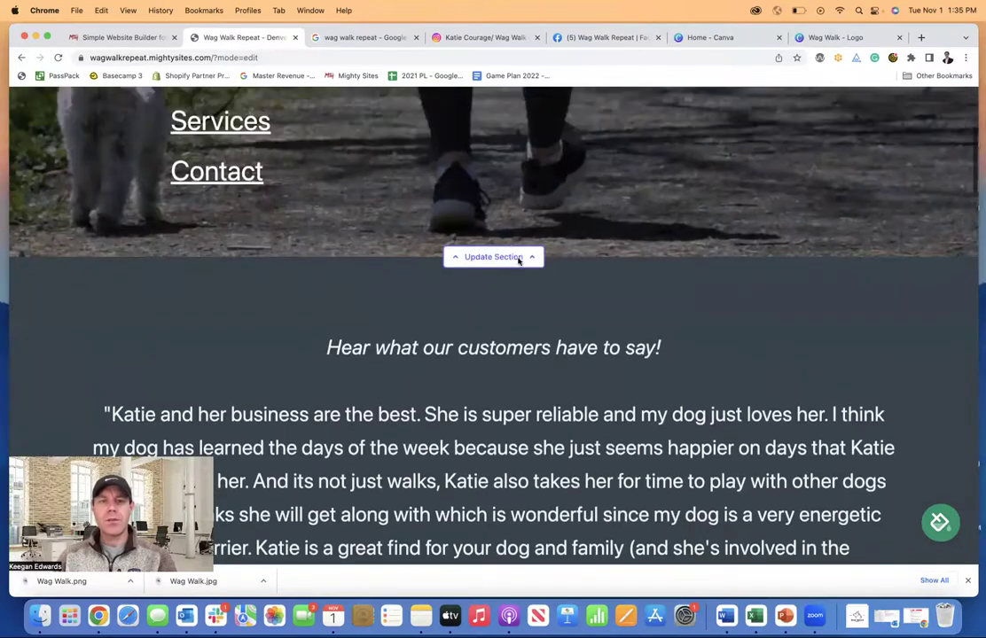
scroll(744, 368, "up", 2)
scroll(743, 367, "down", 3)
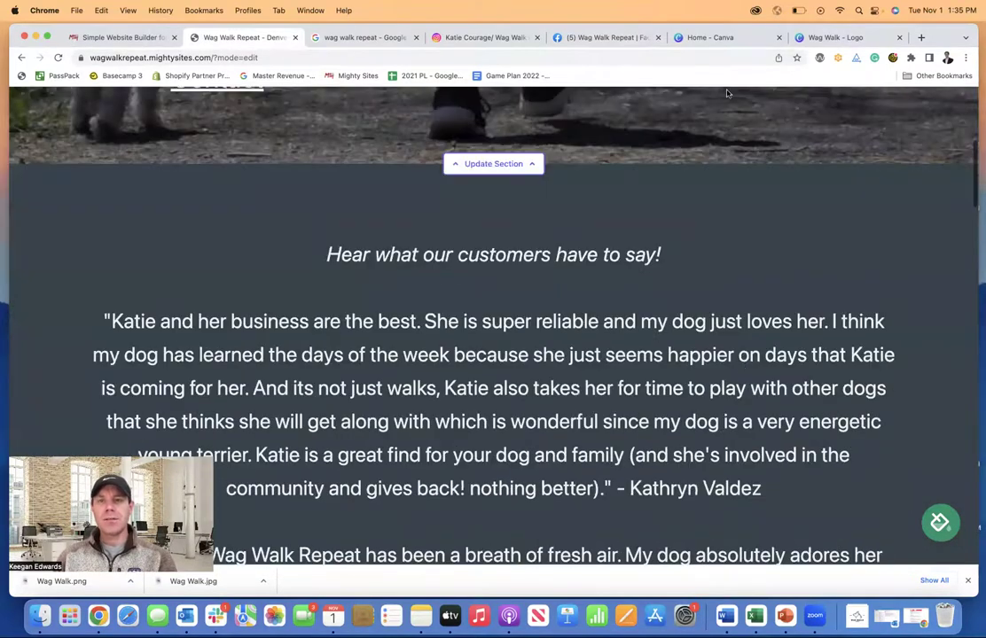
left_click(629, 39)
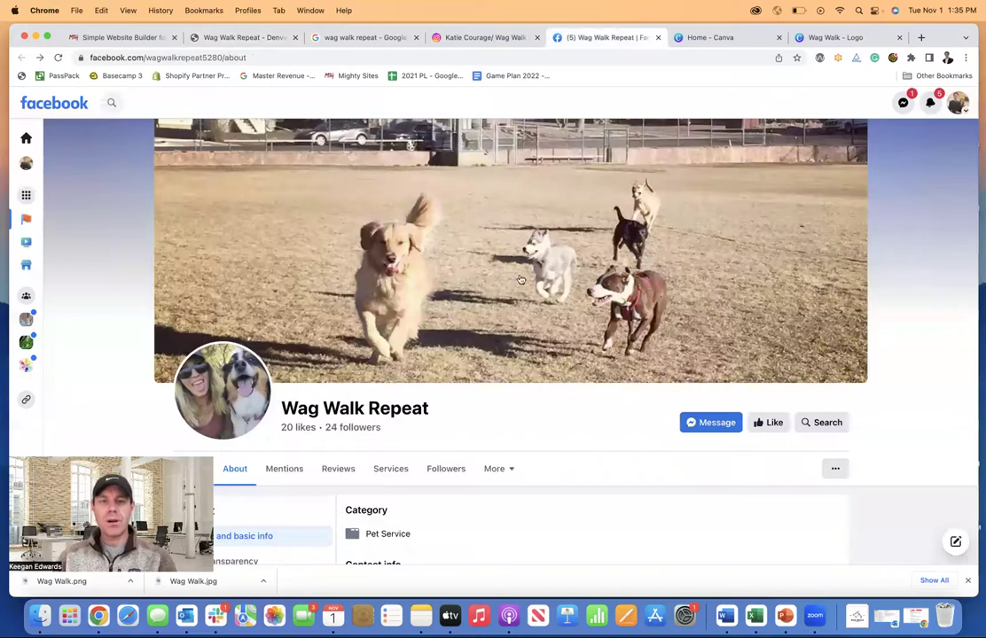
scroll(520, 278, "down", 5)
scroll(520, 278, "up", 5)
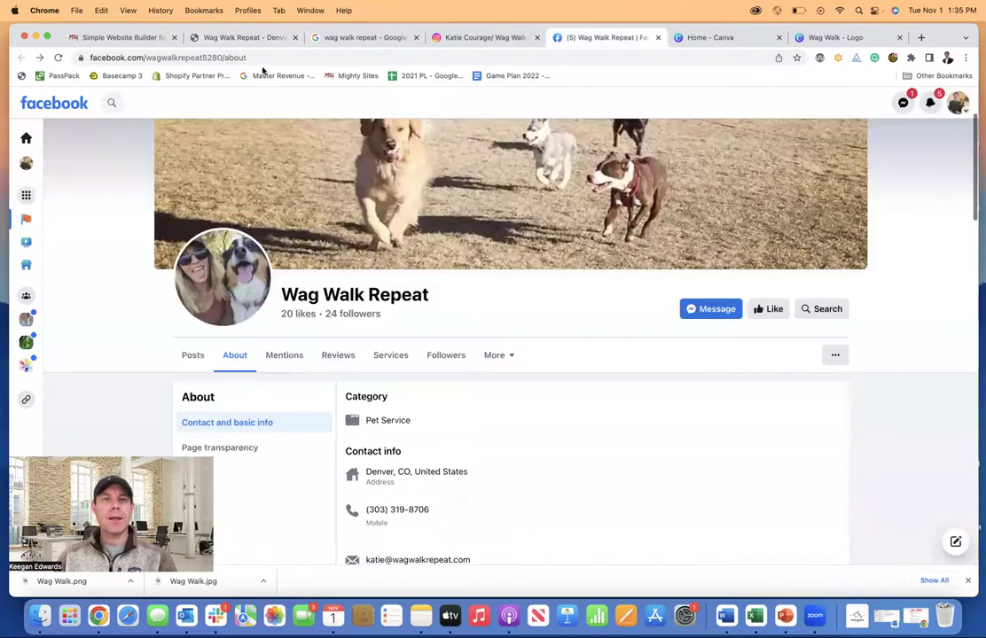
left_click(202, 38)
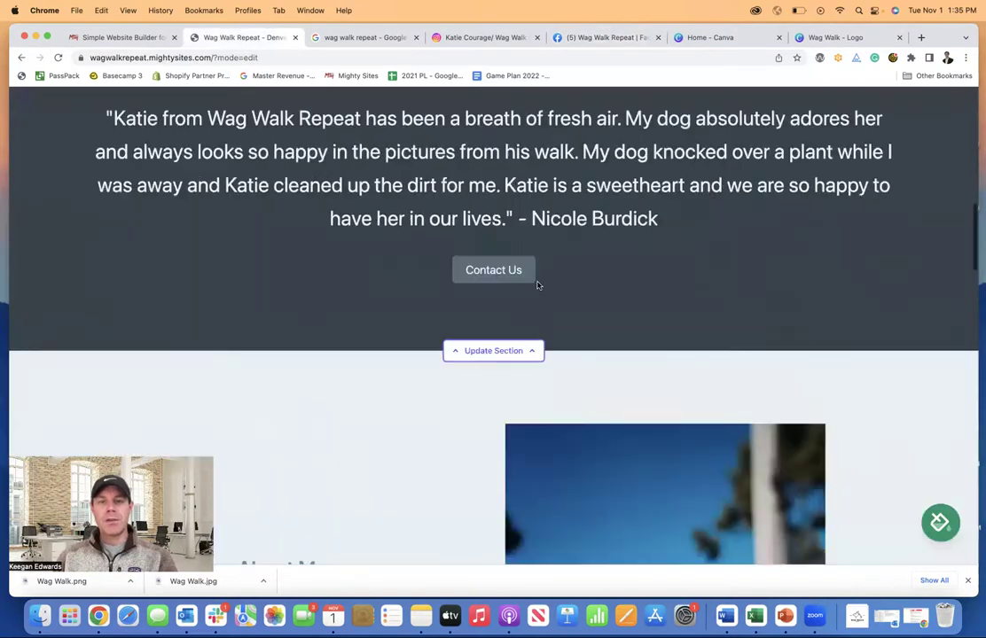
scroll(467, 247, "down", 10)
scroll(644, 338, "down", 4)
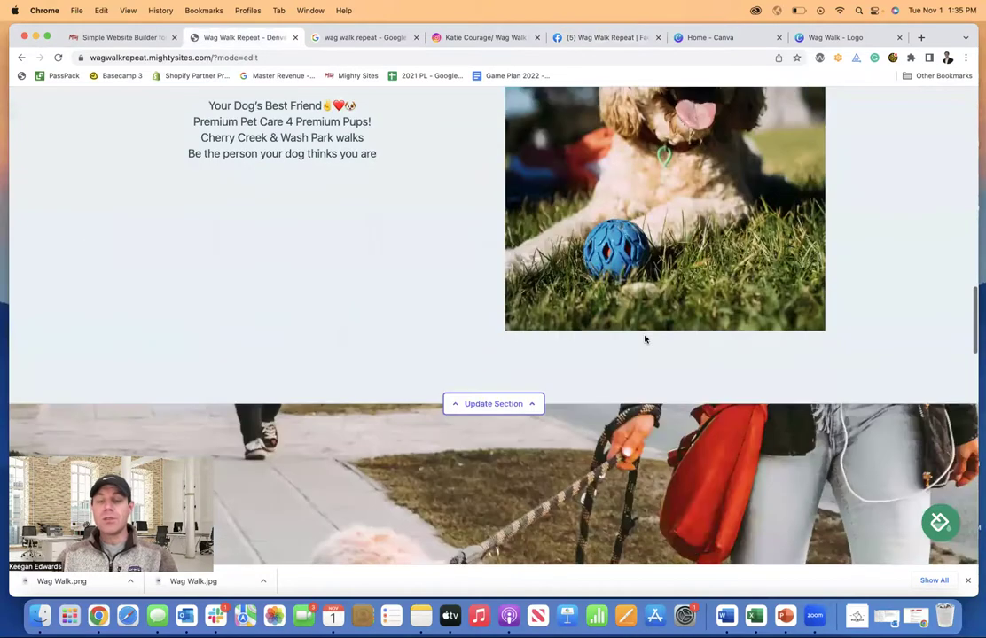
scroll(644, 338, "down", 5)
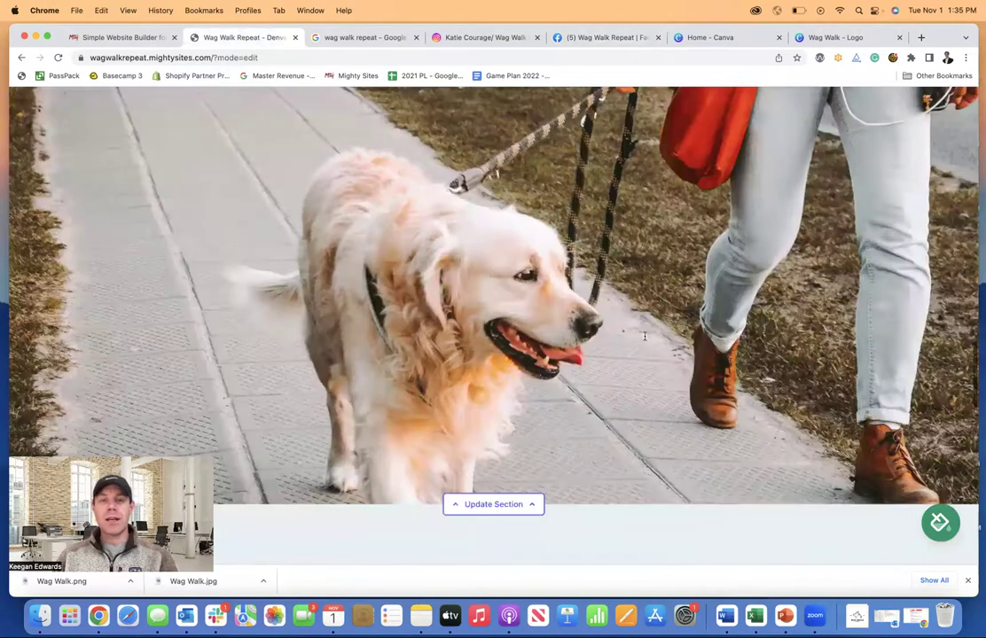
scroll(645, 336, "down", 8)
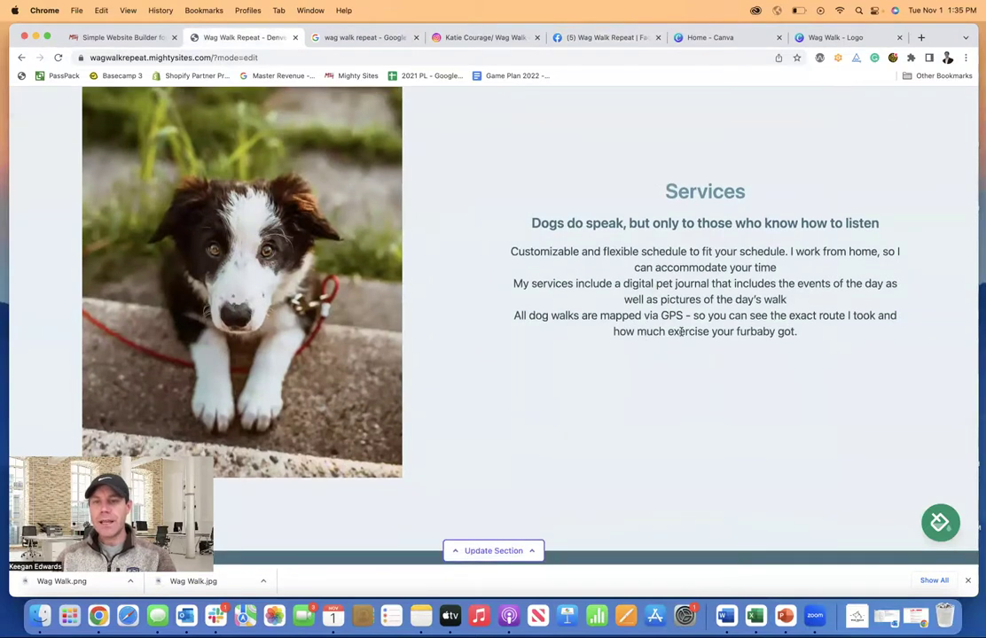
scroll(680, 331, "down", 3)
left_click(494, 433)
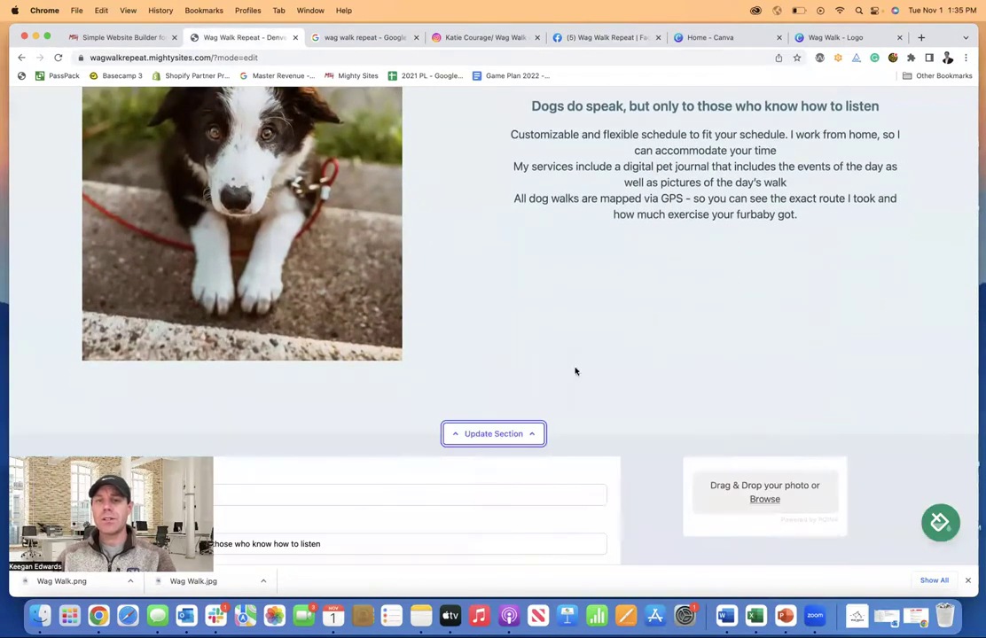
scroll(362, 292, "down", 5)
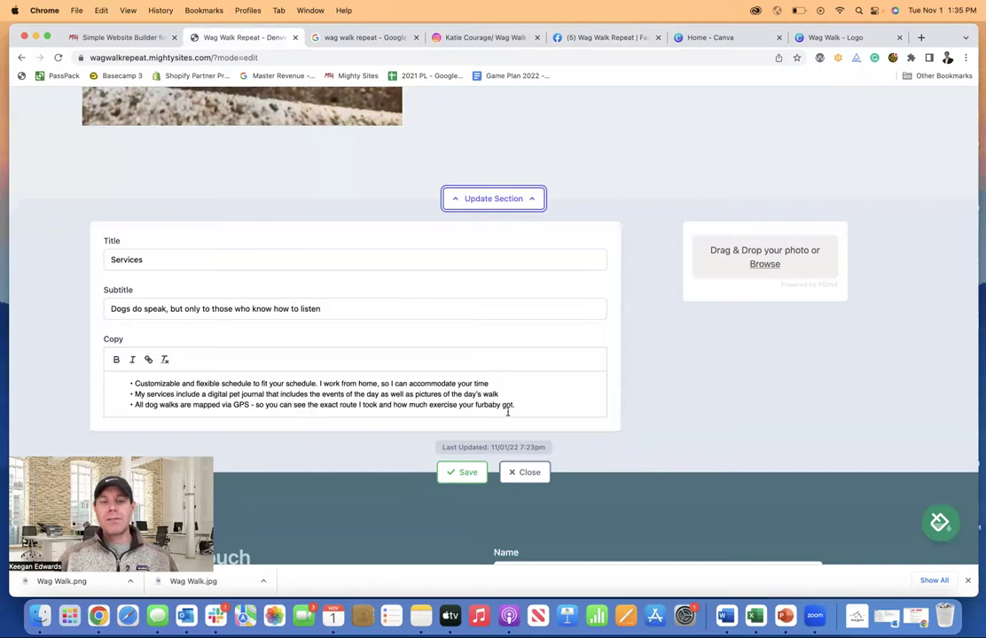
left_click(464, 474)
left_click(525, 471)
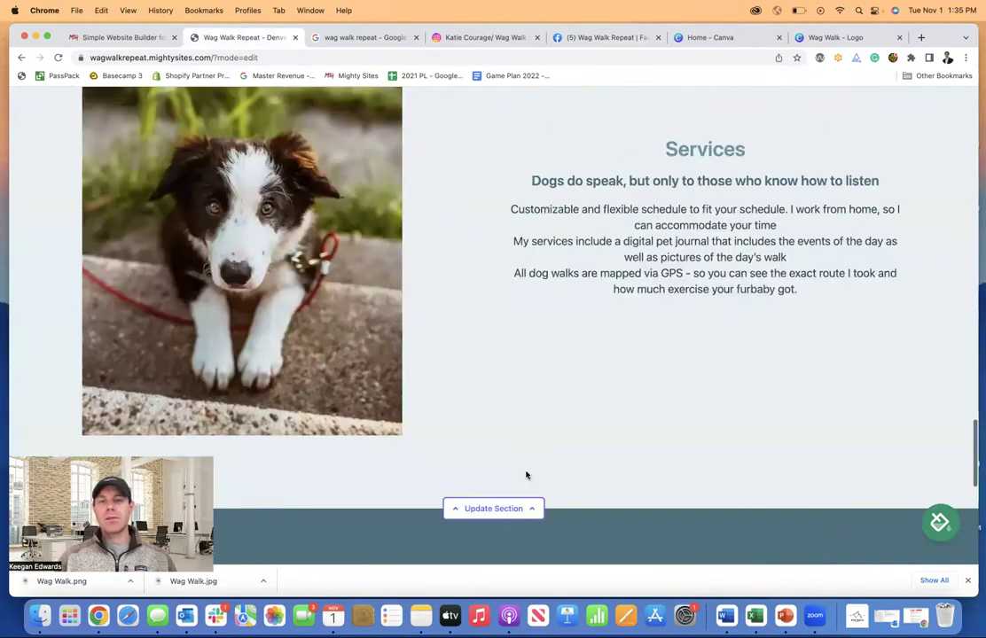
scroll(639, 291, "down", 4)
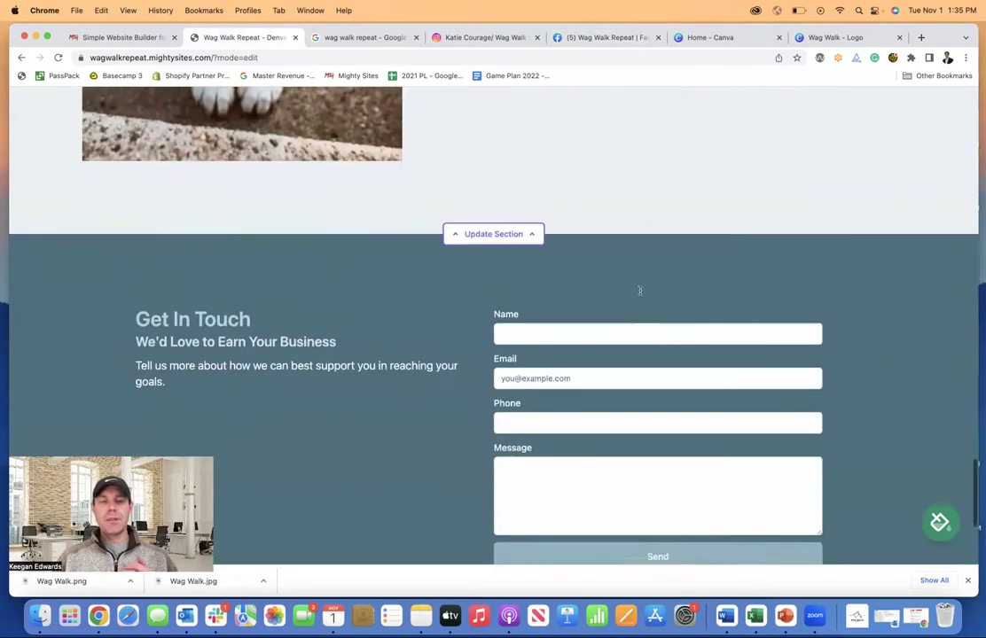
scroll(639, 291, "down", 3)
scroll(640, 325, "up", 4)
scroll(646, 455, "up", 20)
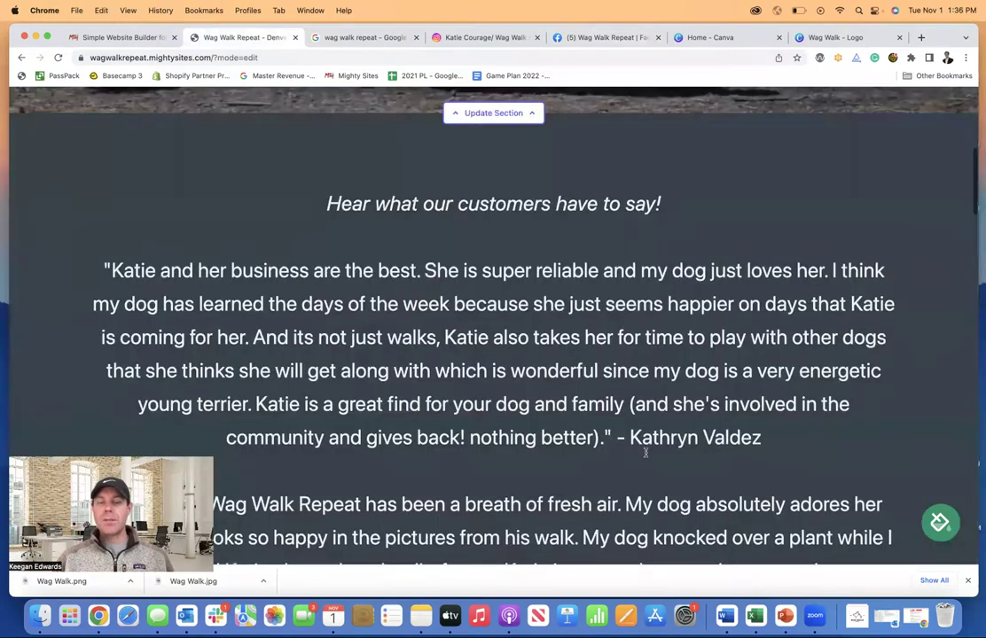
scroll(645, 455, "up", 15)
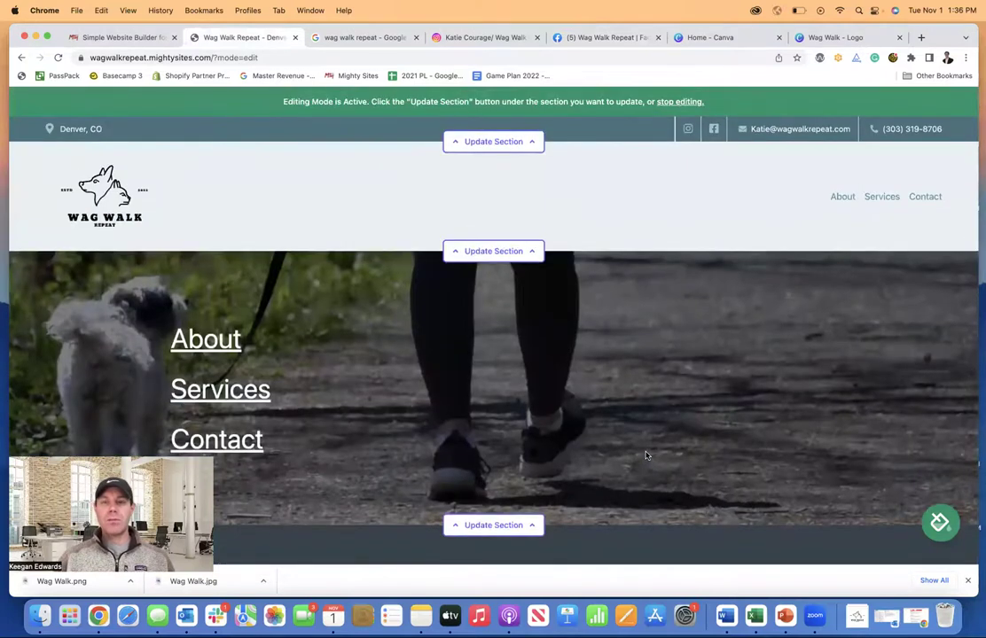
scroll(682, 406, "down", 3)
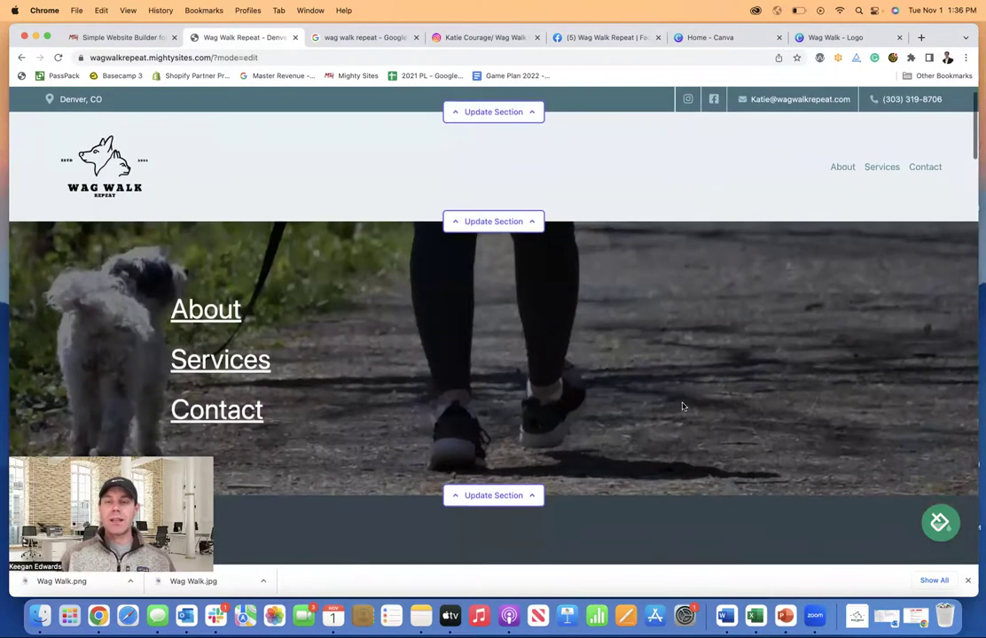
scroll(682, 406, "down", 1)
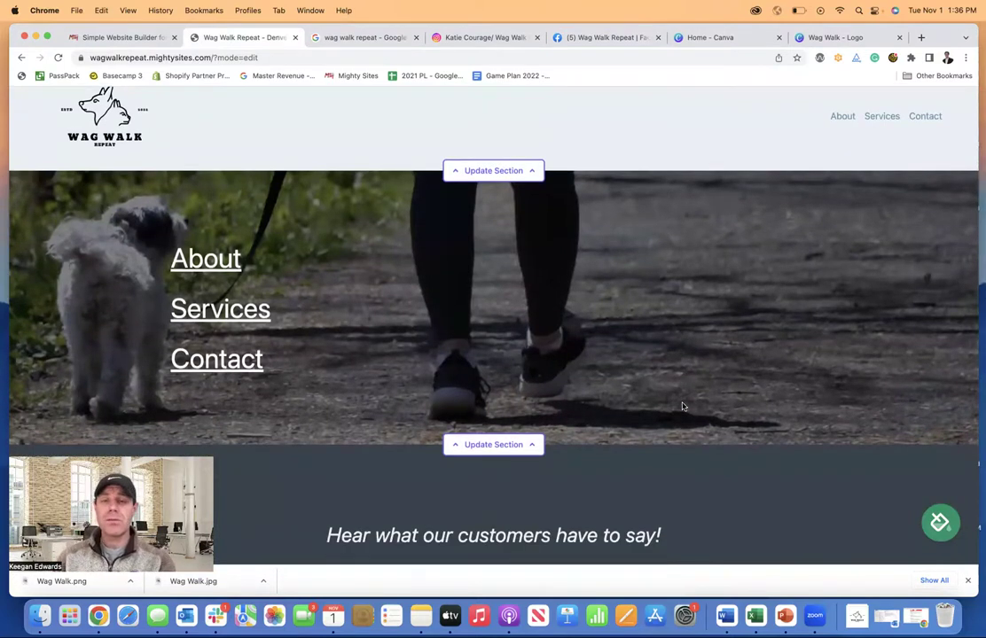
scroll(682, 406, "up", 3)
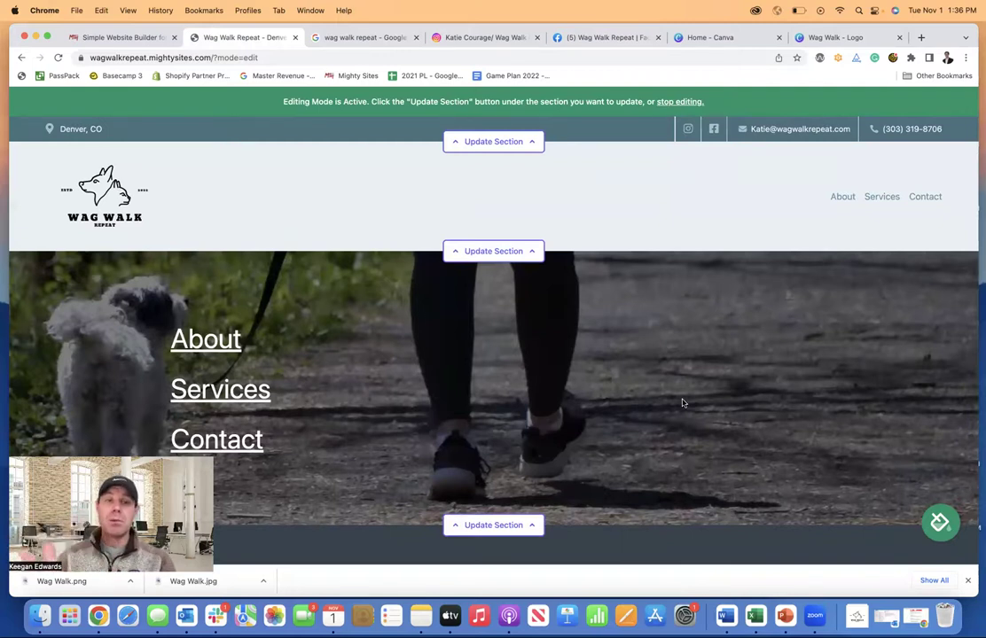
scroll(706, 393, "down", 1)
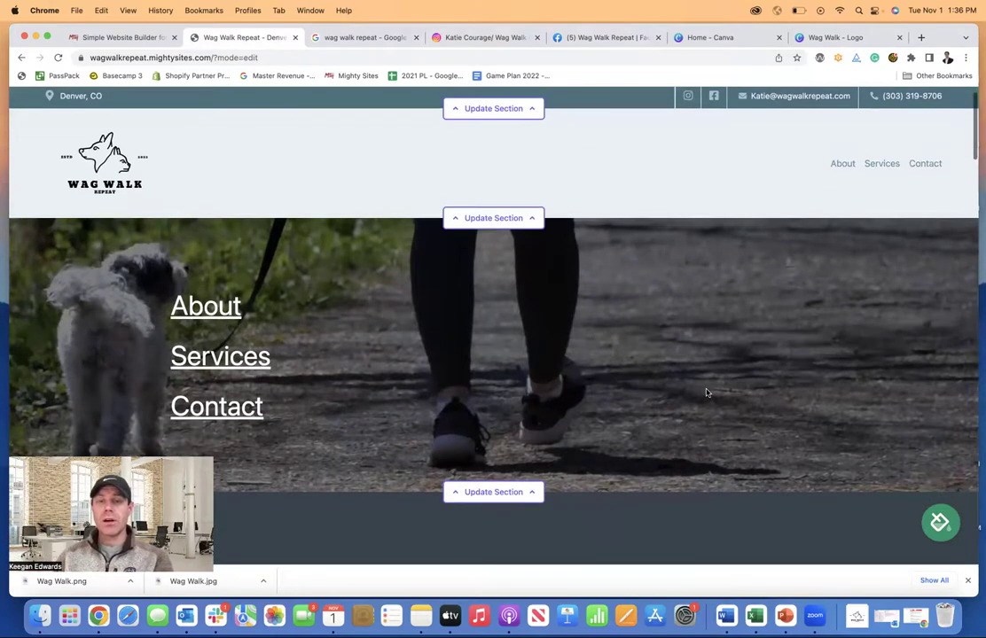
scroll(706, 392, "down", 9)
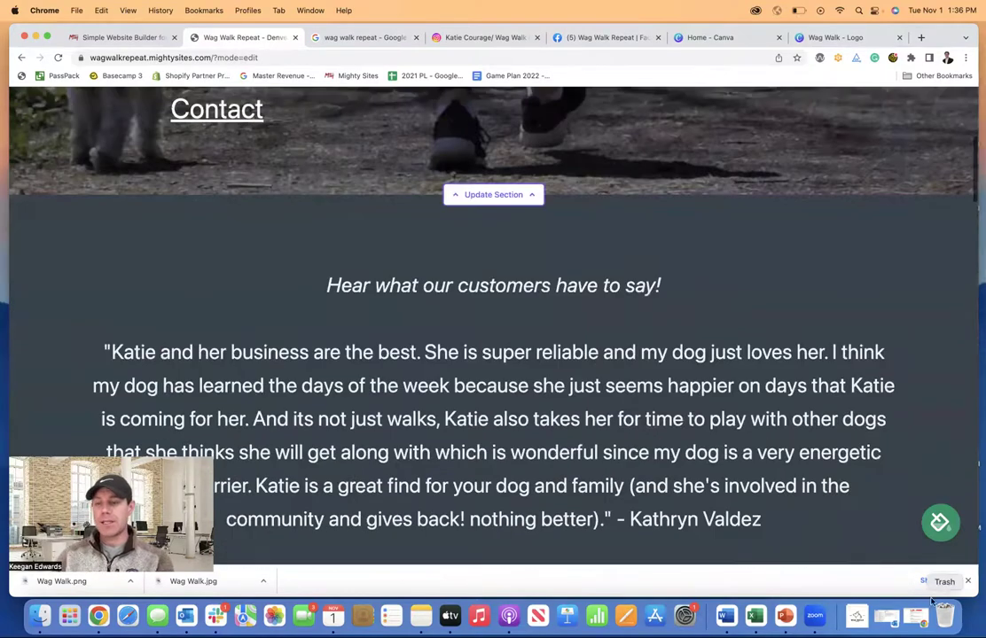
- Close the downloads bar and page through the colour themes, keeping the current theme
left_click(967, 581)
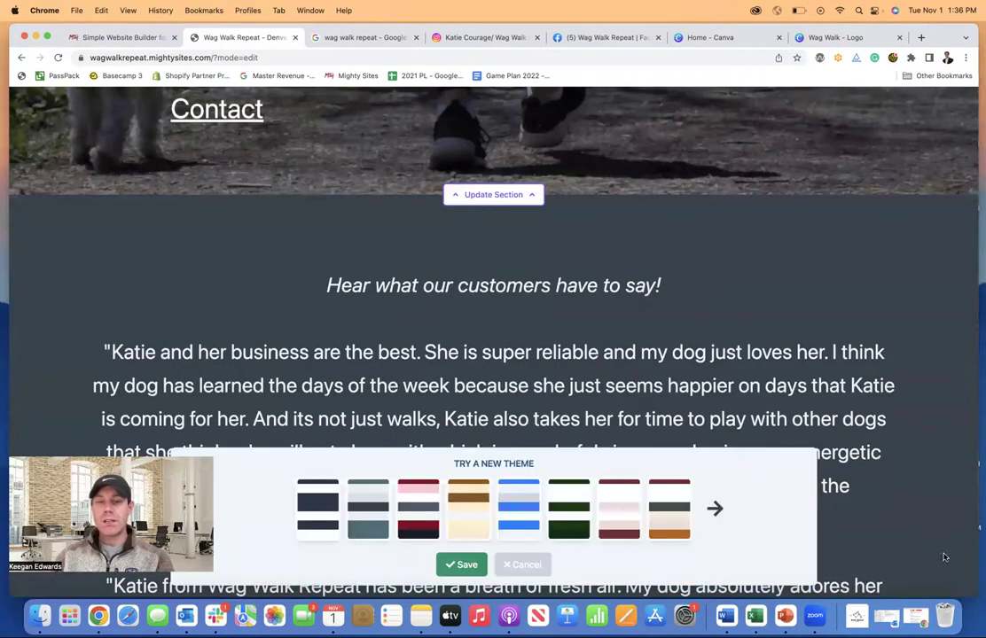
scroll(702, 428, "down", 3)
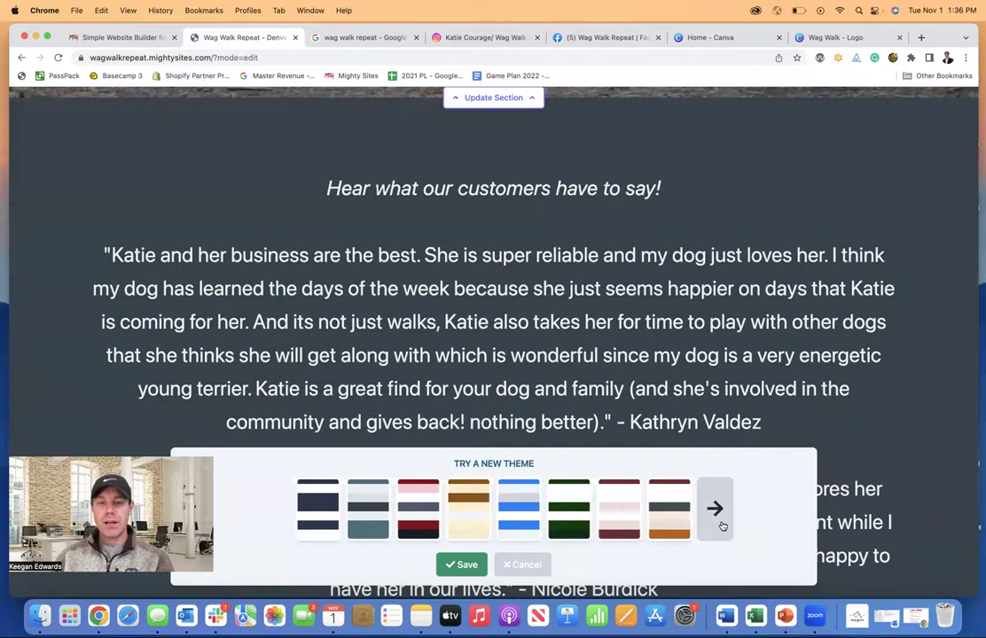
left_click(720, 524)
left_click(722, 527)
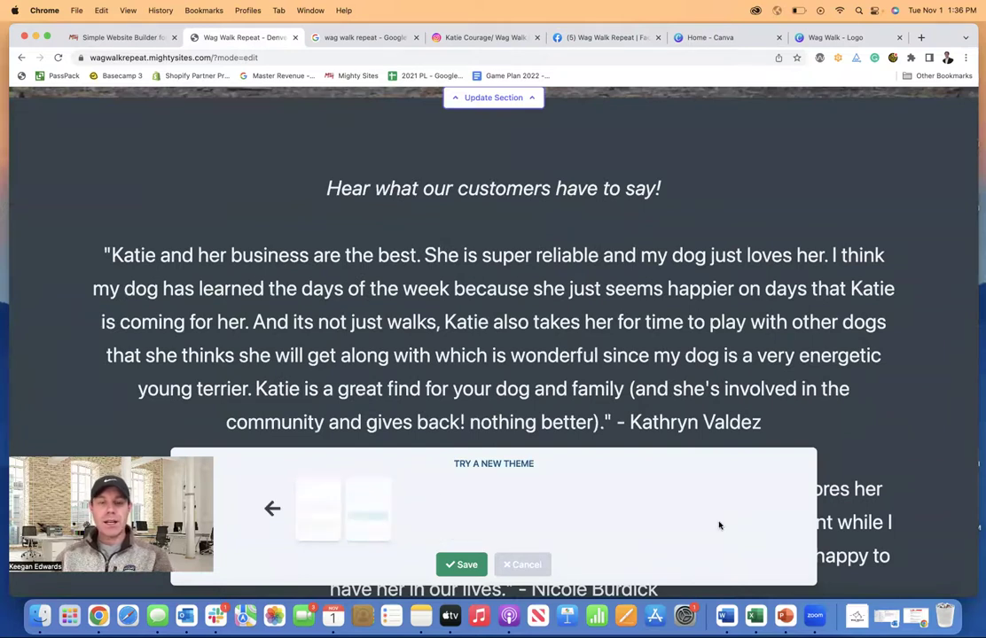
left_click(274, 509)
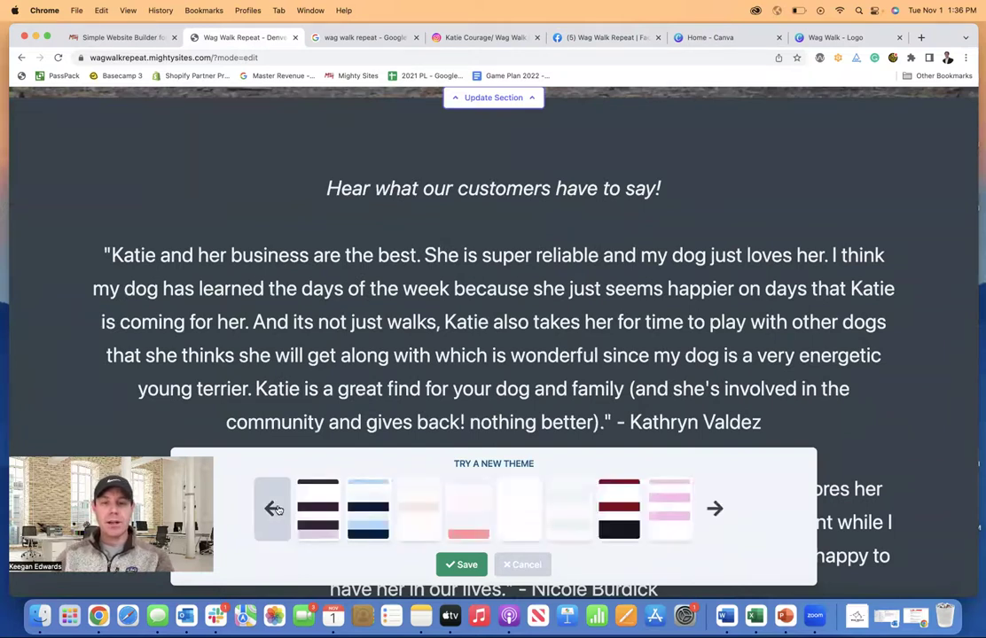
left_click(277, 509)
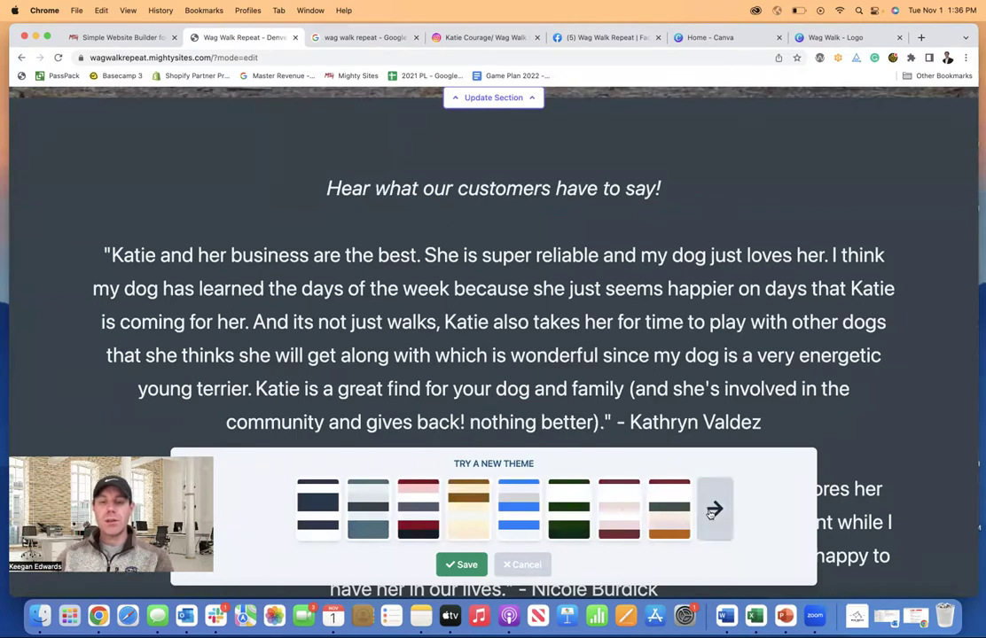
left_click(524, 564)
- Scroll down through the Wag Walk Repeat site and back up to the top
scroll(584, 419, "up", 2)
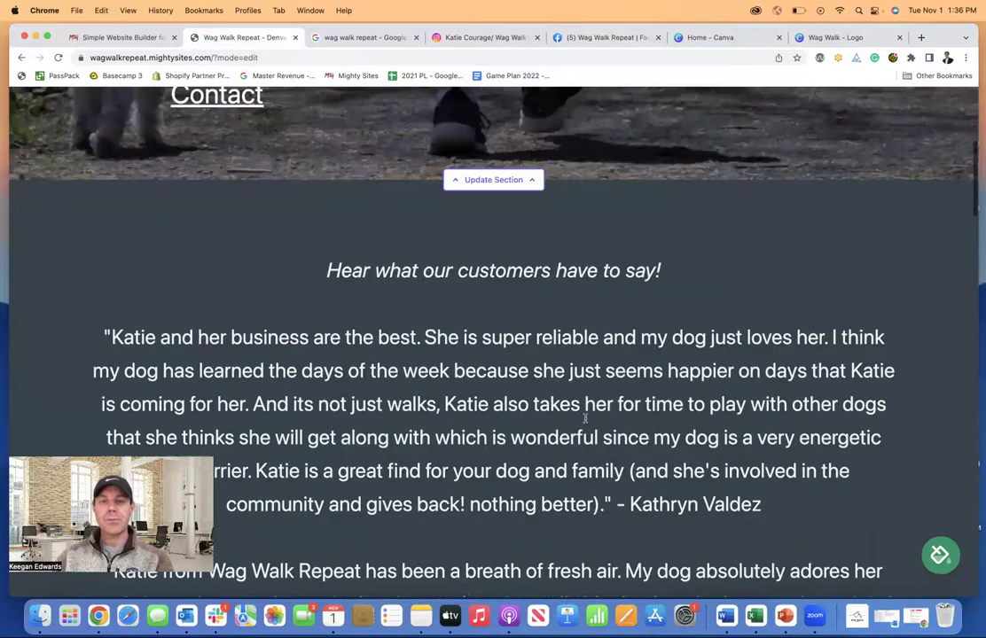
scroll(584, 418, "up", 5)
scroll(585, 422, "down", 3)
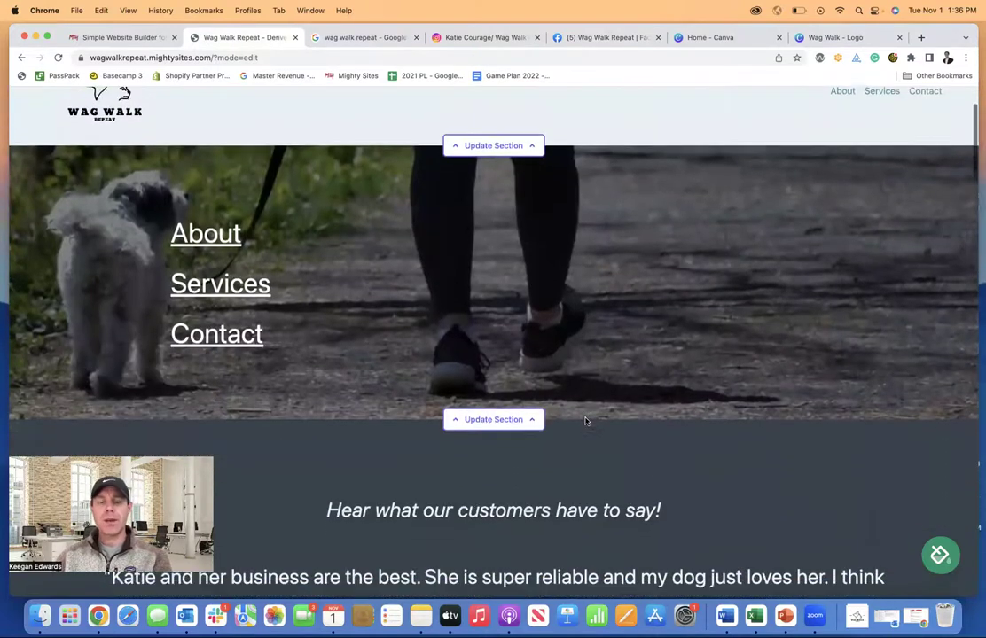
scroll(585, 421, "down", 5)
scroll(887, 514, "down", 4)
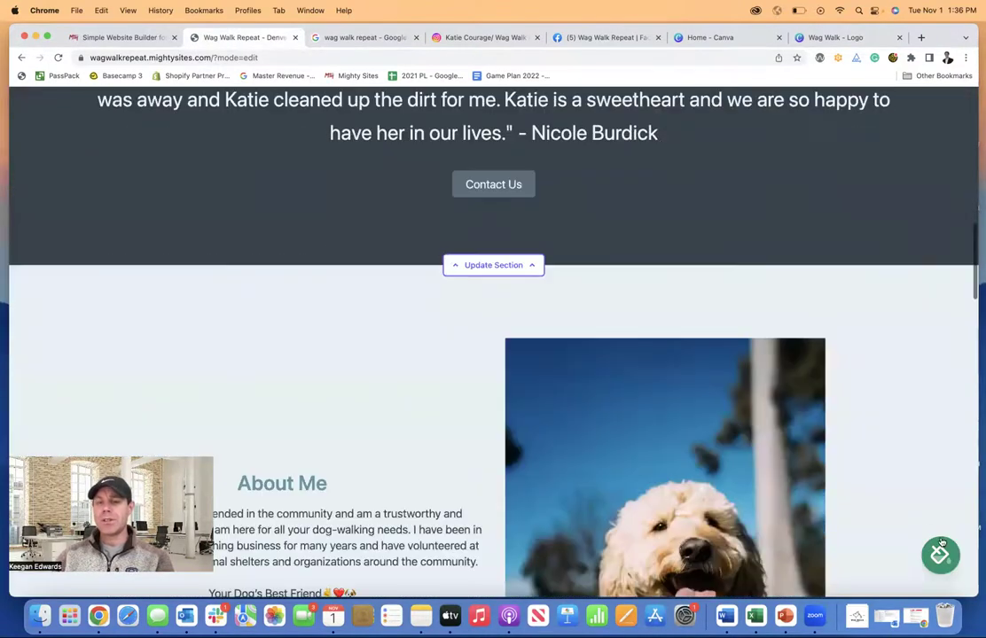
scroll(941, 542, "down", 3)
scroll(941, 543, "down", 5)
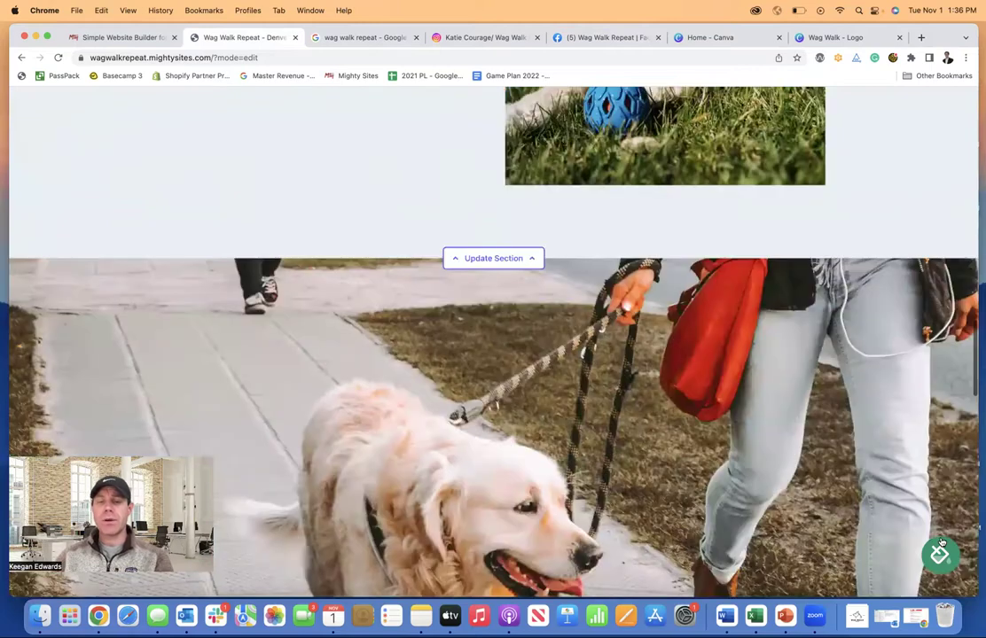
scroll(941, 543, "down", 10)
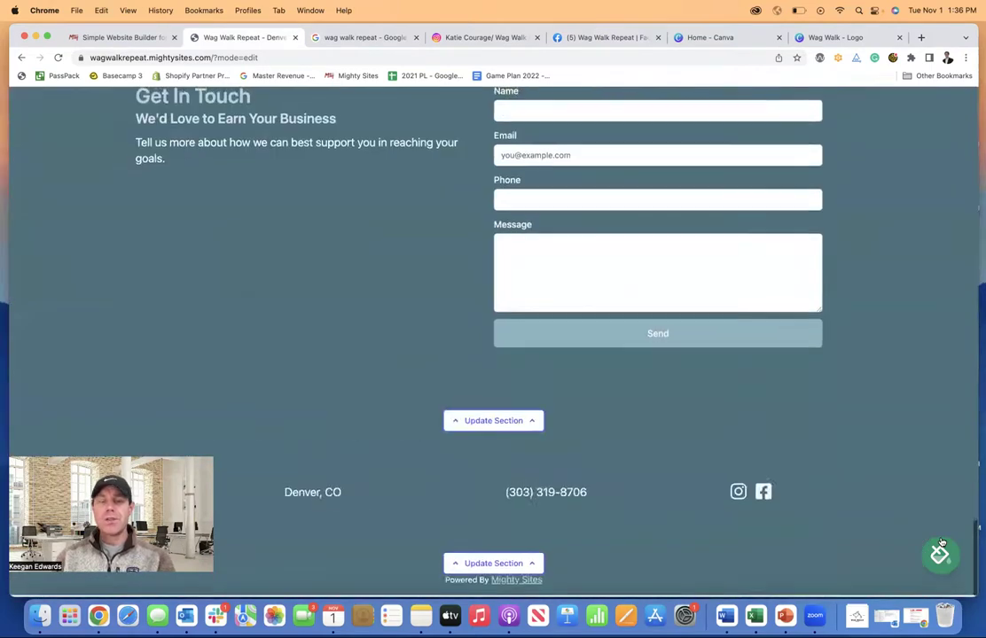
scroll(941, 543, "up", 6)
scroll(697, 299, "up", 10)
scroll(607, 101, "up", 10)
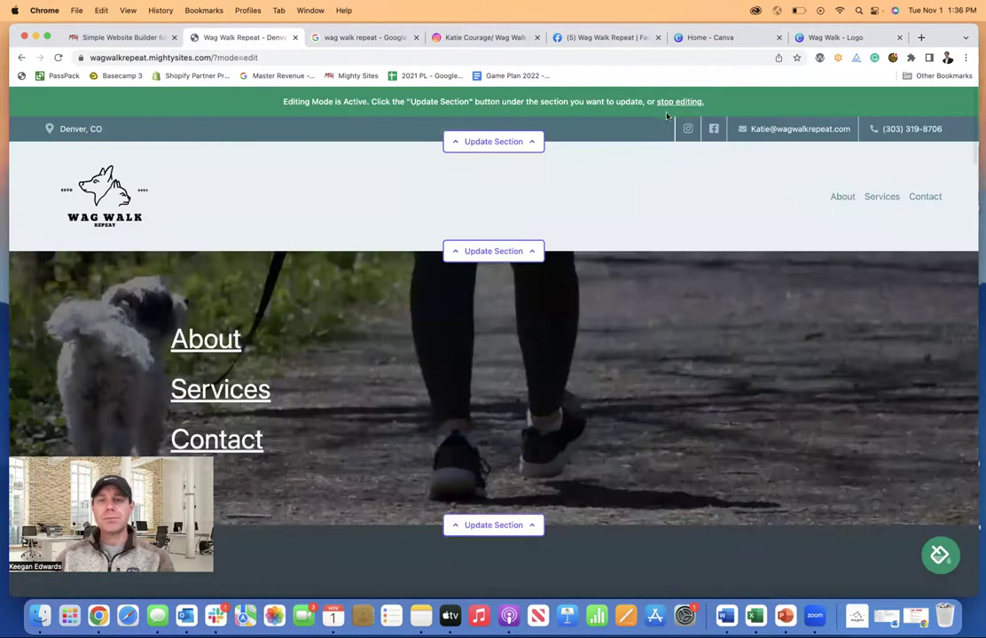
- Stop editing mode and scroll the visitor view down past testimonials and Services to Get In Touch
left_click(675, 102)
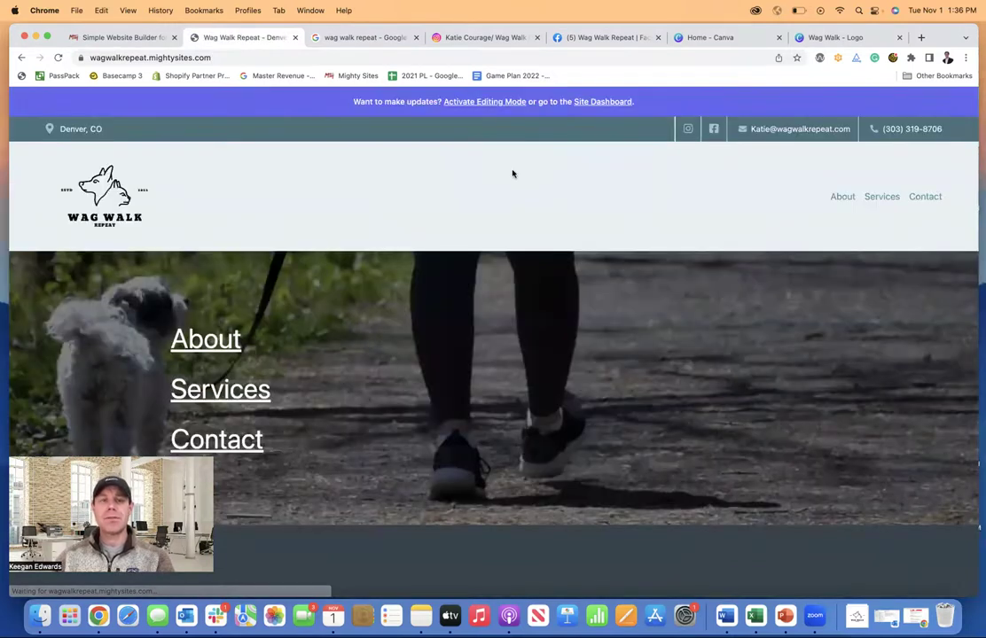
scroll(512, 178, "down", 1)
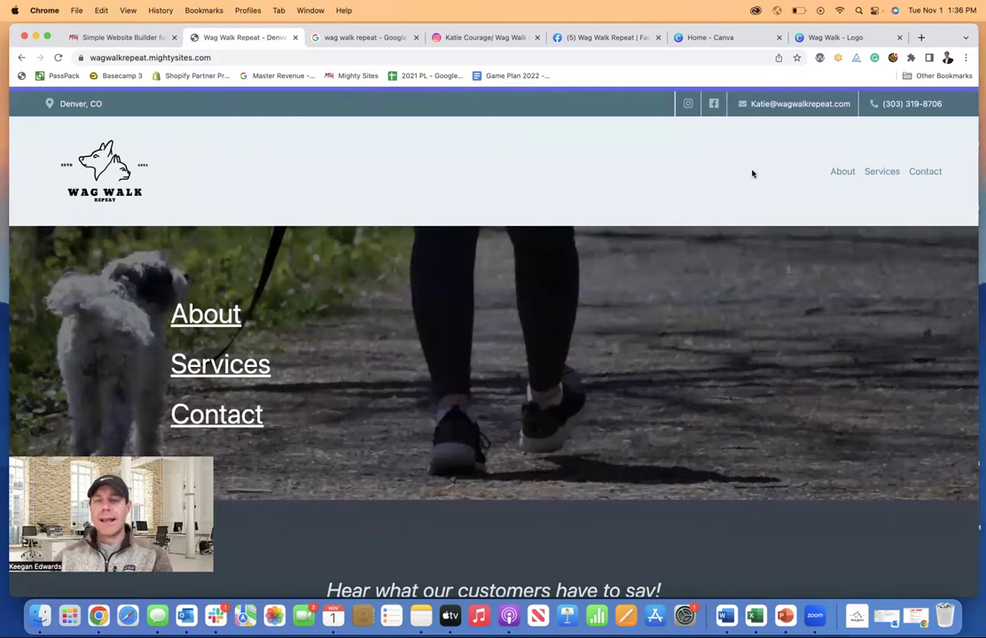
scroll(750, 174, "down", 4)
scroll(751, 174, "down", 5)
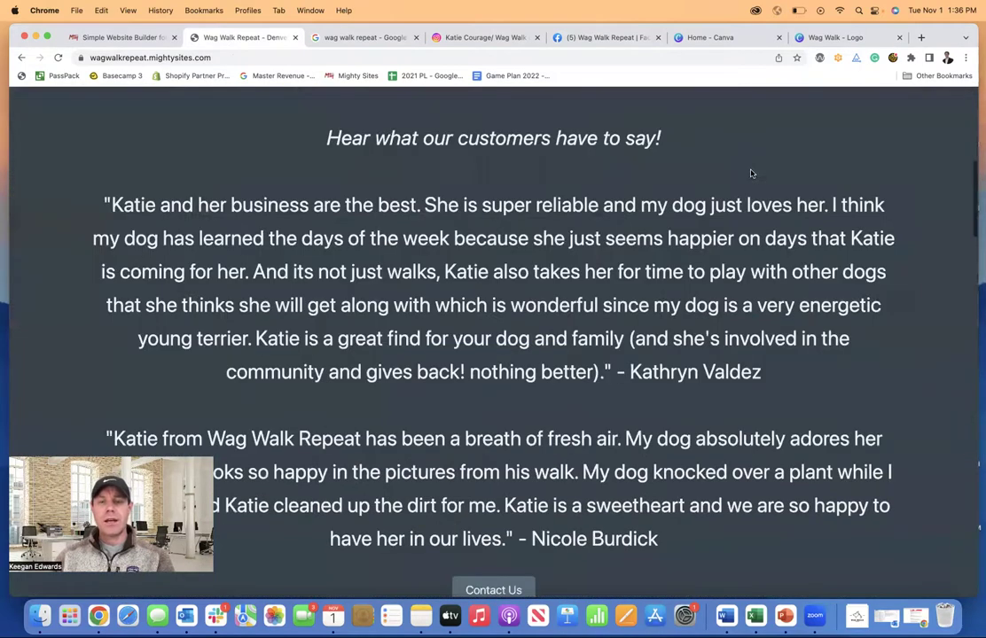
scroll(751, 174, "down", 8)
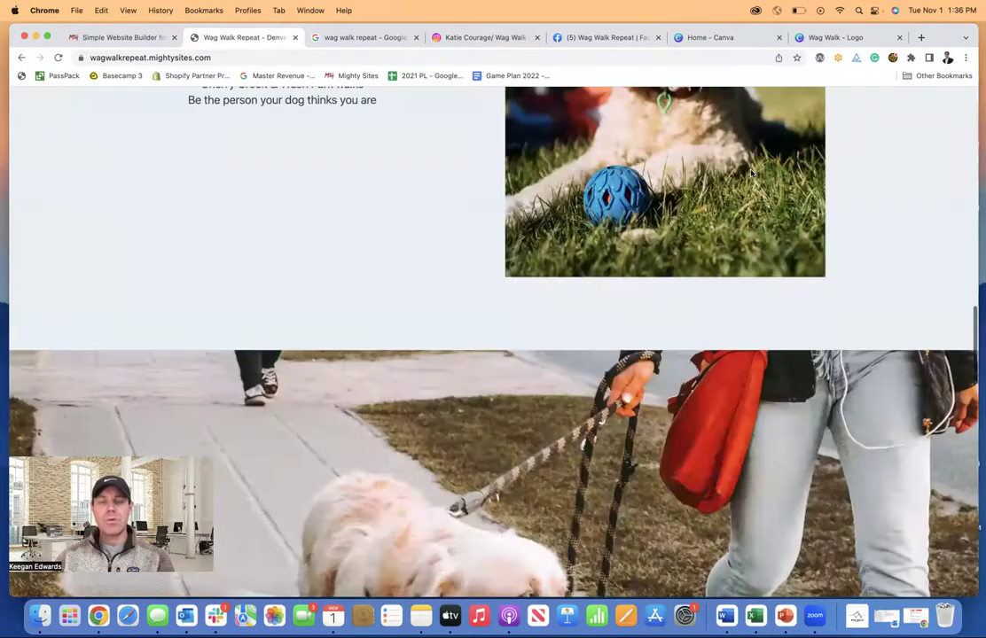
scroll(751, 172, "down", 5)
scroll(751, 173, "down", 10)
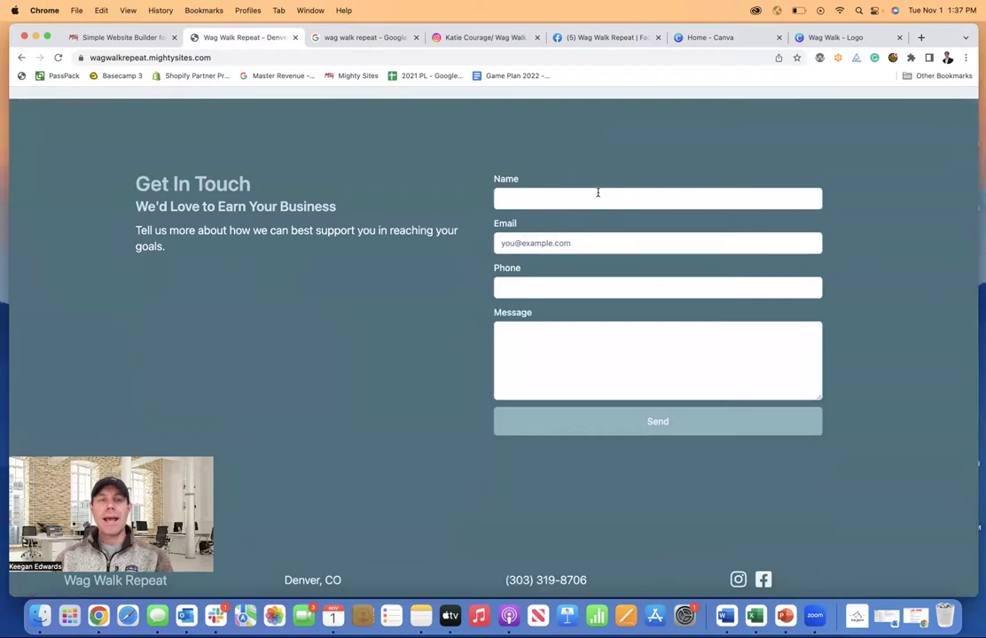
scroll(598, 192, "down", 3)
- Fill the contact form's Name, Email and Phone fields with test contact details
left_click(566, 151)
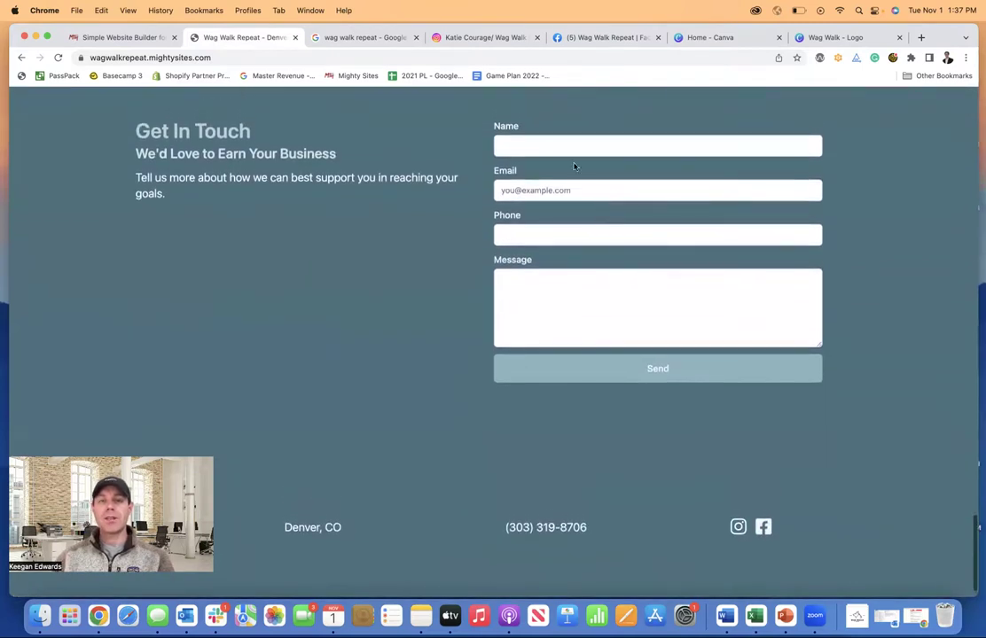
type("Keegan Test")
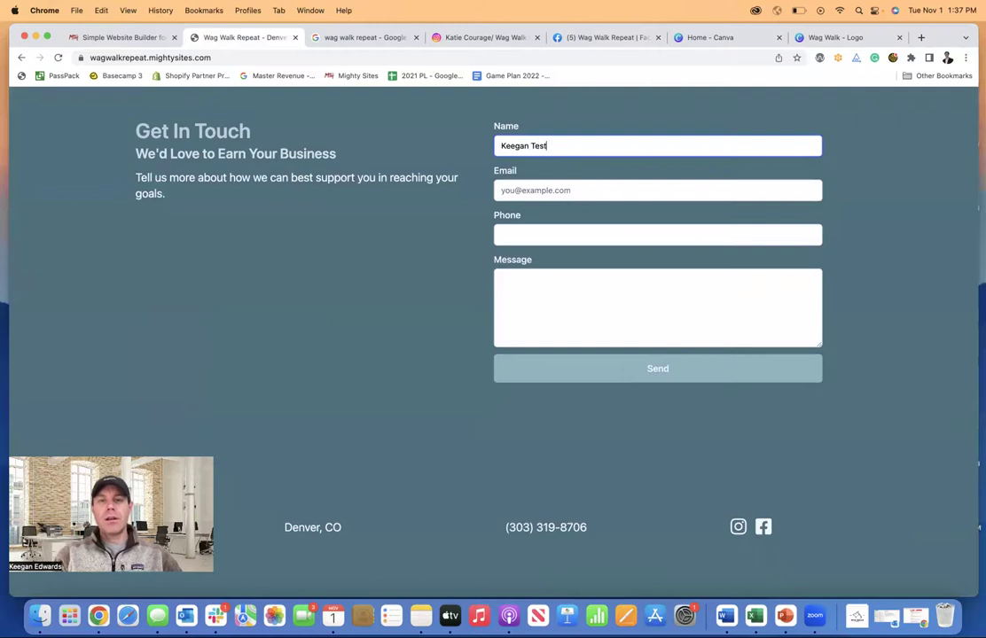
key("Tab")
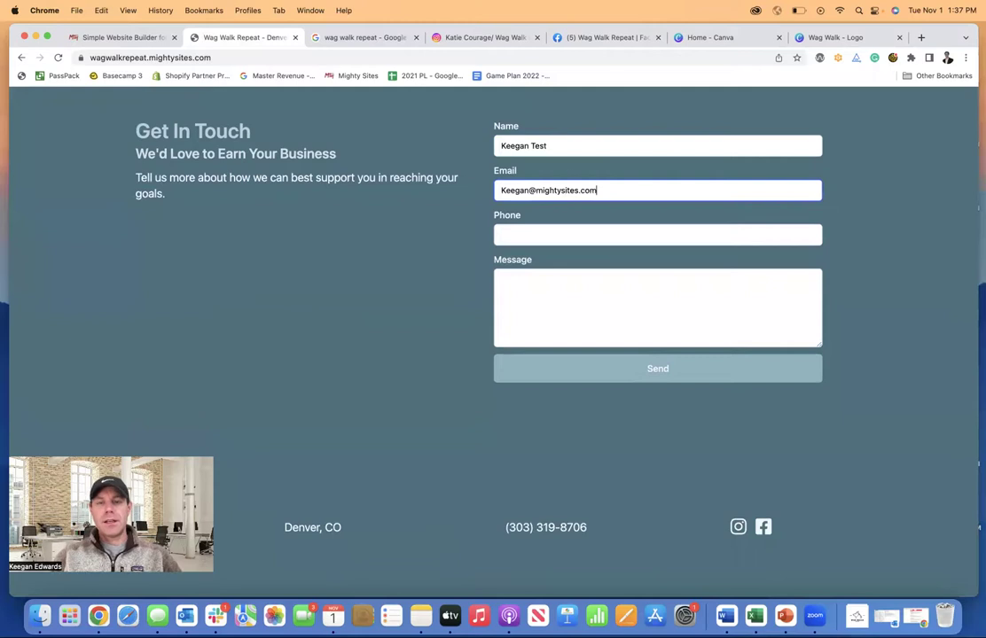
left_click(556, 233)
type("777-777-77")
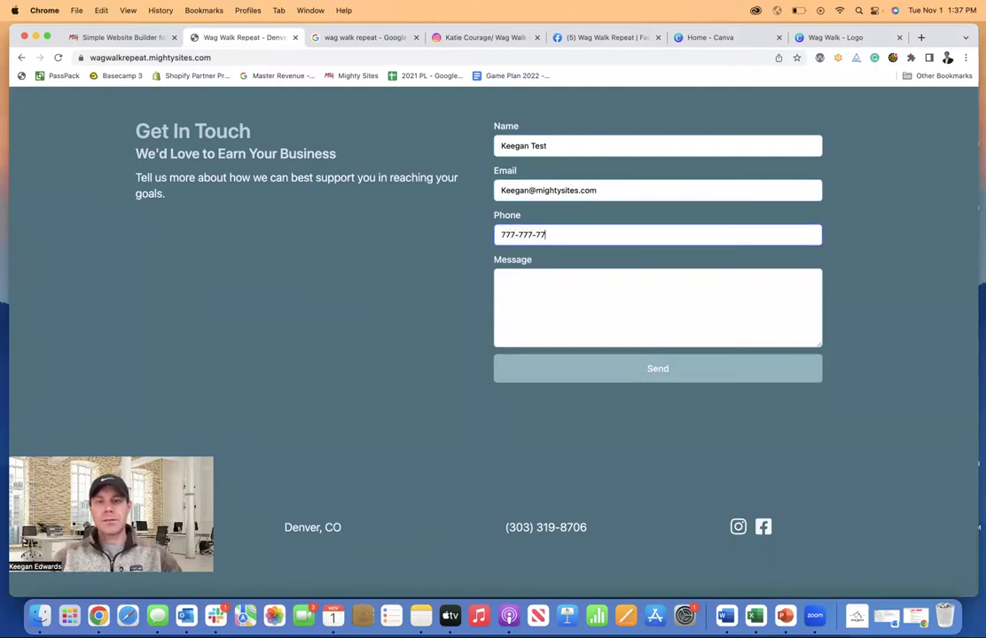
- Write a message asking for dog walking, send it, and scroll back up
left_click(553, 289)
type("I am")
key("BackSpace")
key("BackSpace")
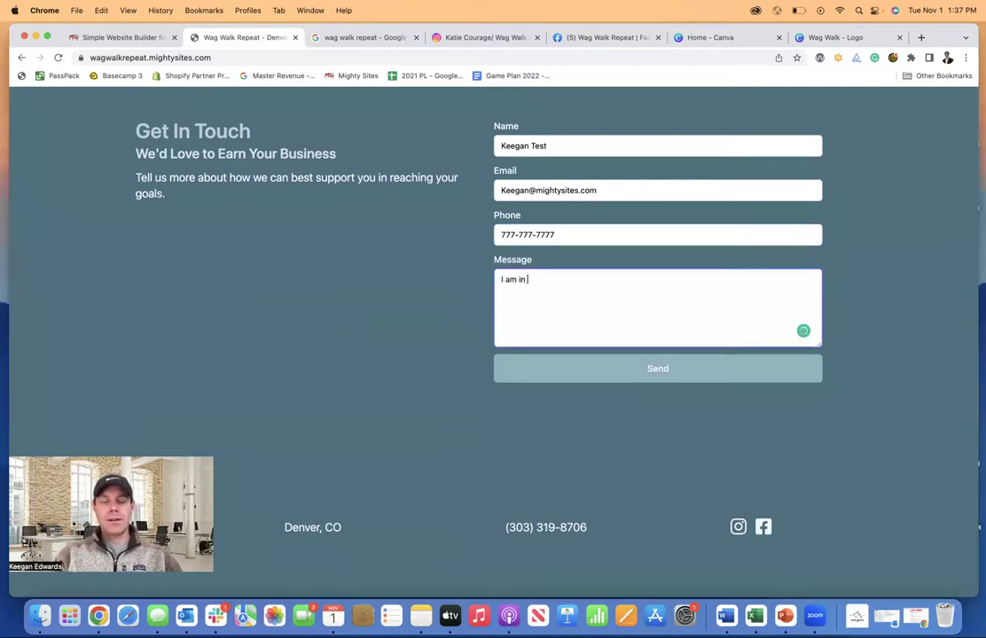
type("n need of dog walking services")
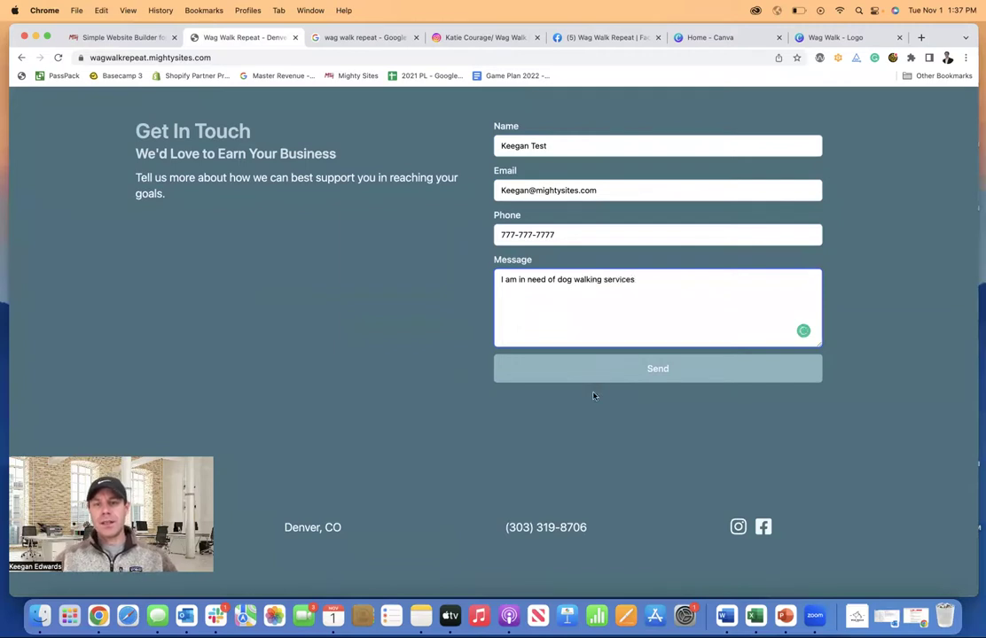
left_click(610, 370)
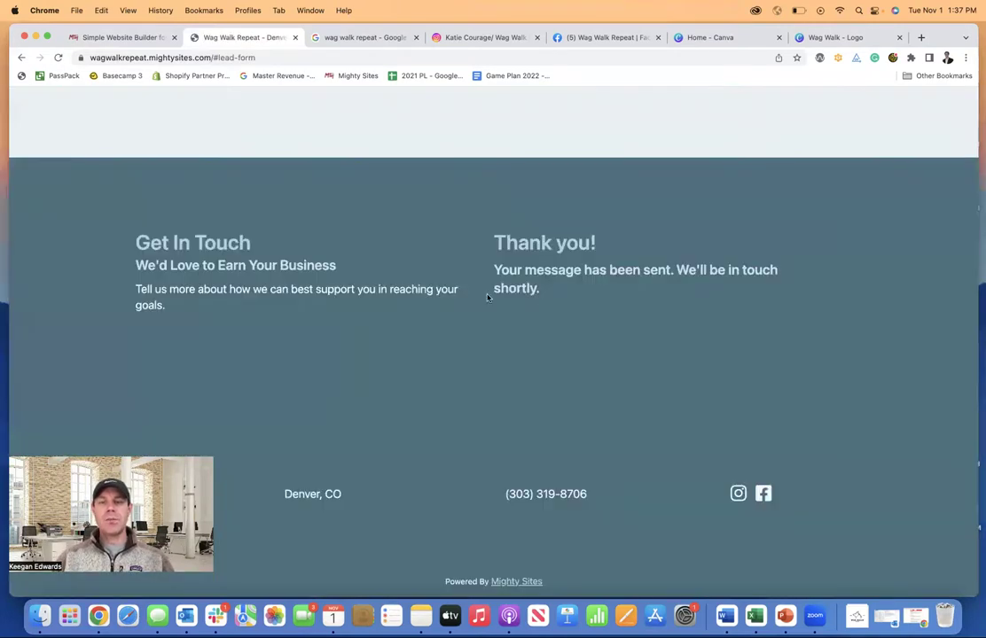
scroll(449, 329, "up", 10)
scroll(449, 310, "up", 15)
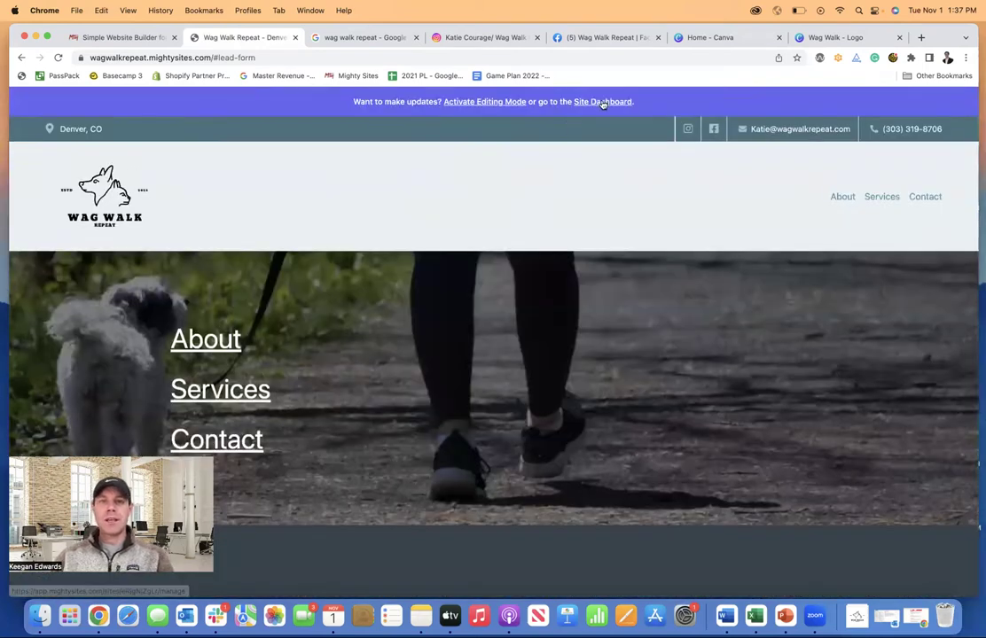
- Open the Site Dashboard, view the test lead's full details under Leads, then return to the dashboard
left_click(596, 101)
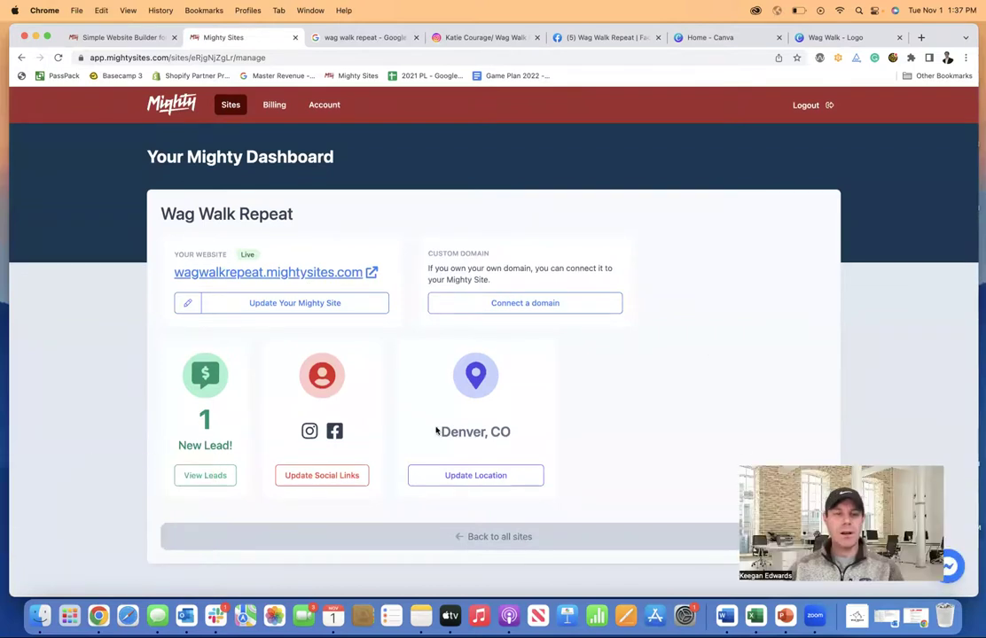
left_click(205, 475)
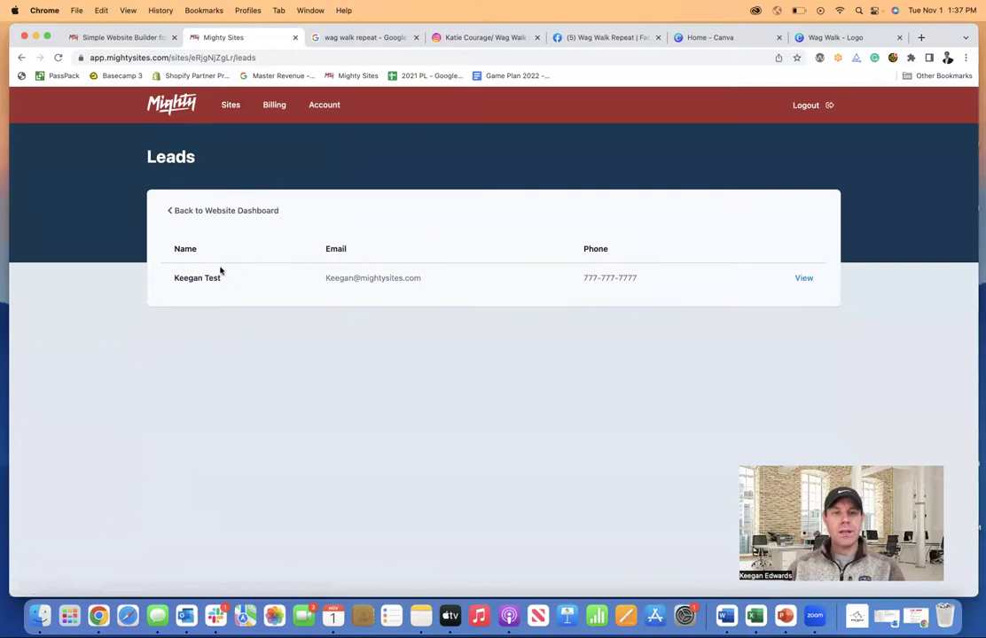
left_click(803, 279)
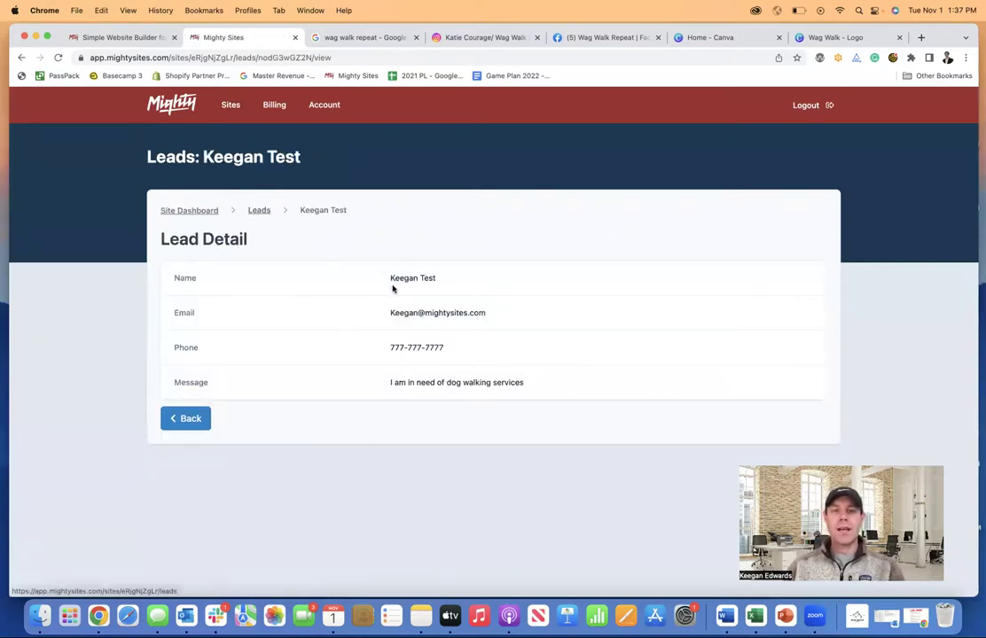
left_click(263, 215)
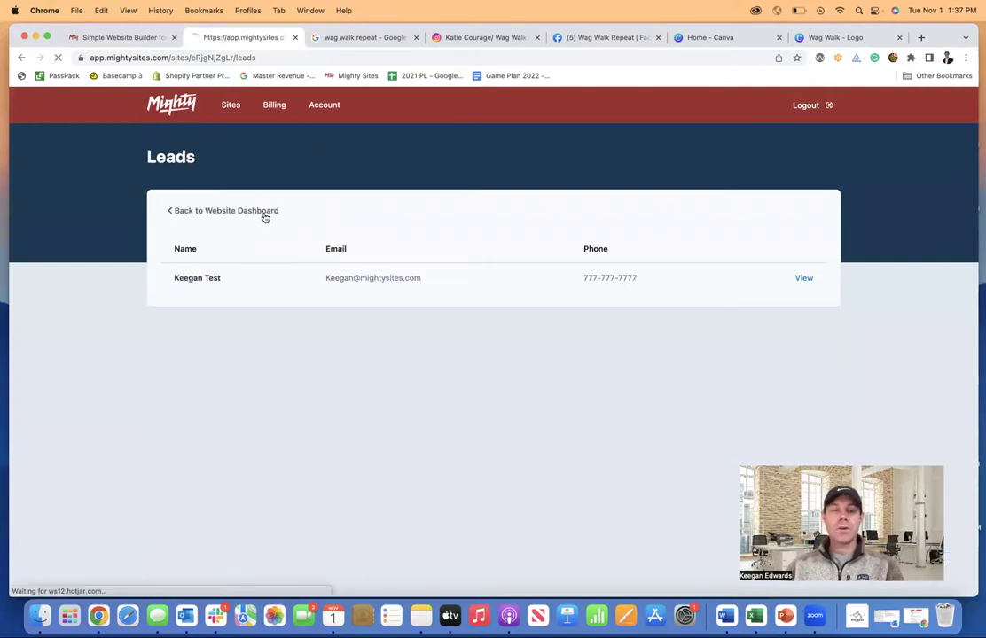
left_click(206, 211)
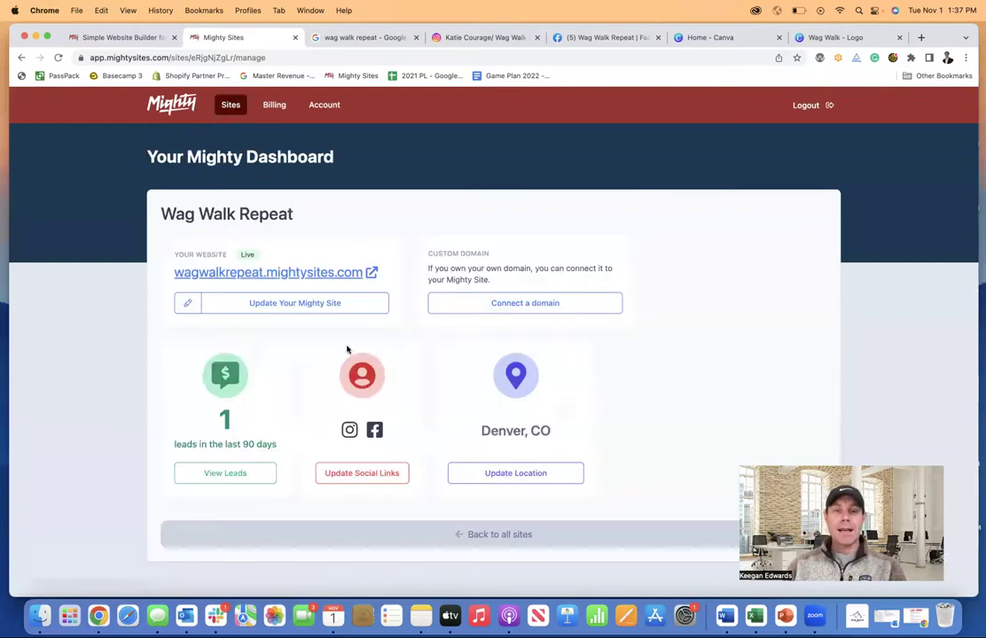
left_click(541, 306)
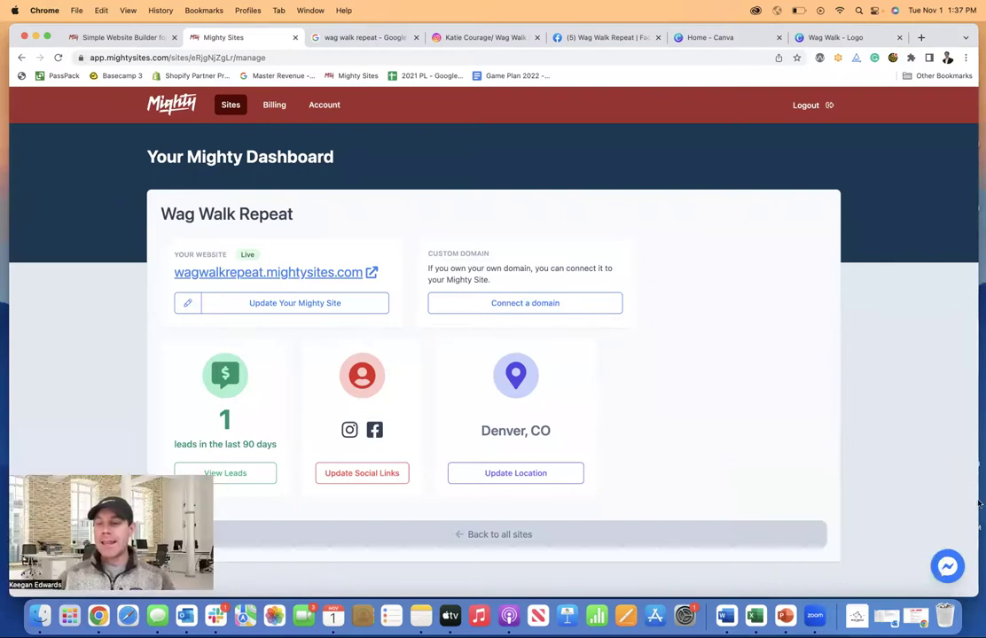
- Dismiss the support chat, open the live Wag Walk Repeat site in a new tab, browse it, and return to the dashboard
left_click(947, 568)
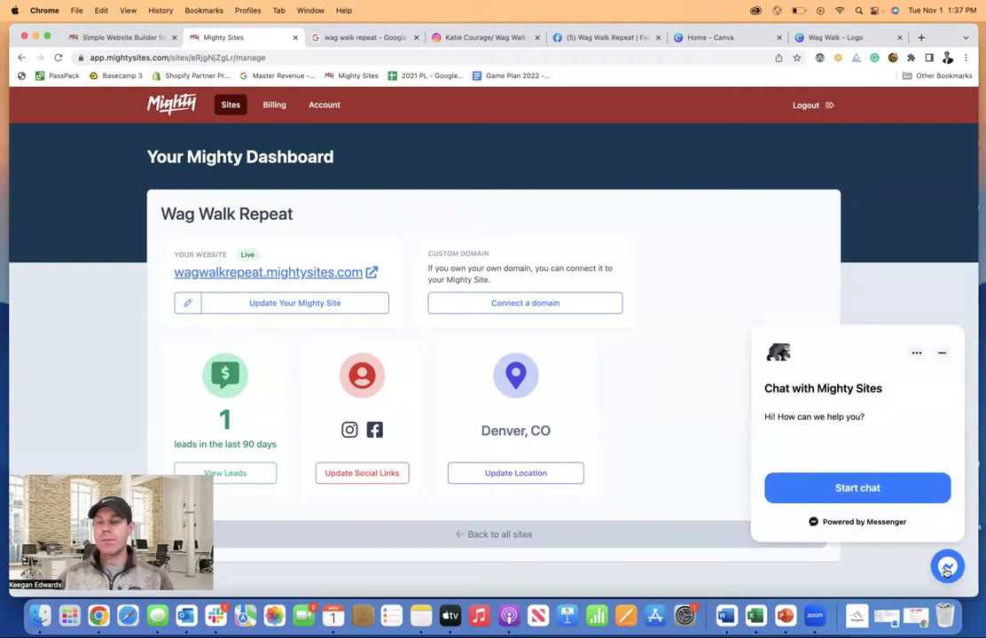
left_click(941, 353)
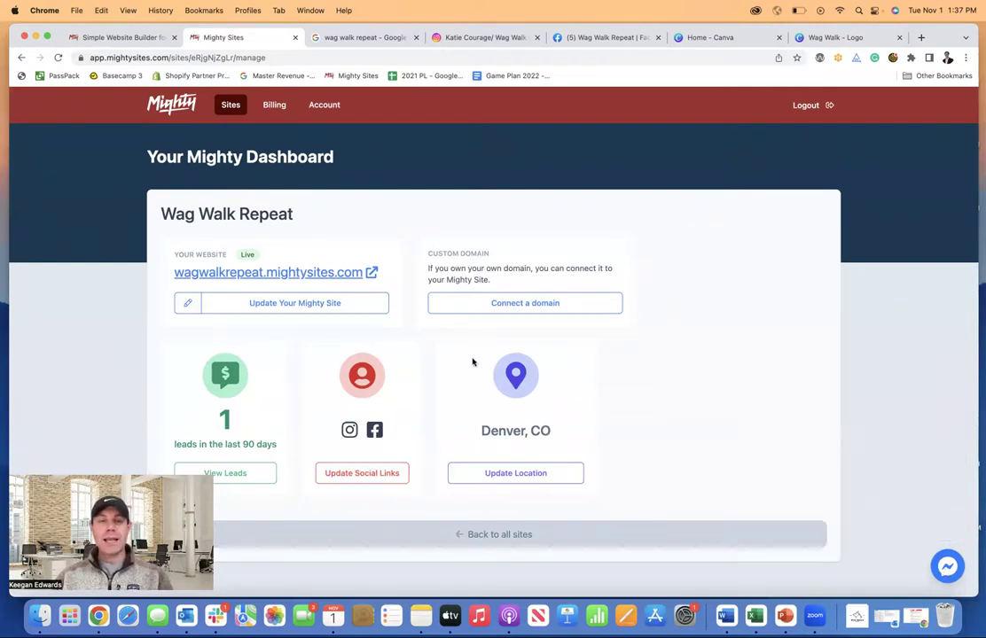
left_click(367, 274)
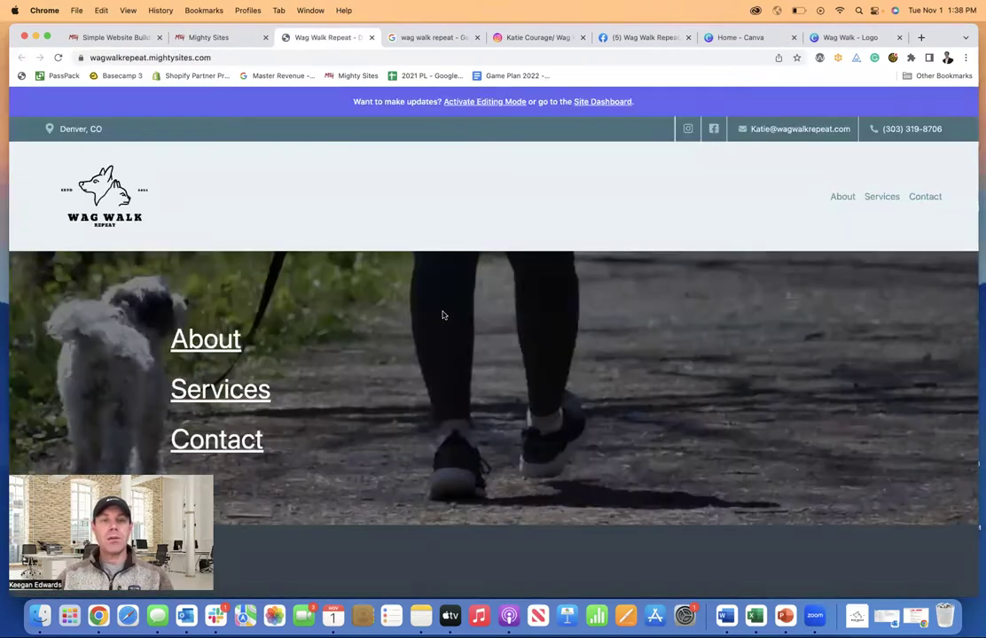
scroll(443, 314, "down", 5)
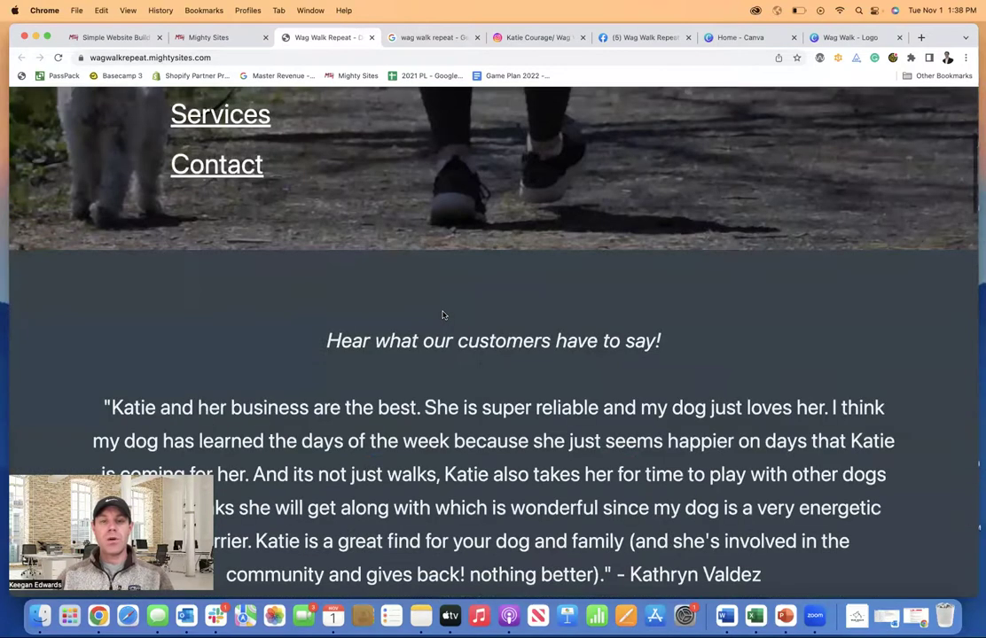
scroll(443, 315, "down", 10)
scroll(444, 315, "down", 15)
scroll(443, 315, "up", 10)
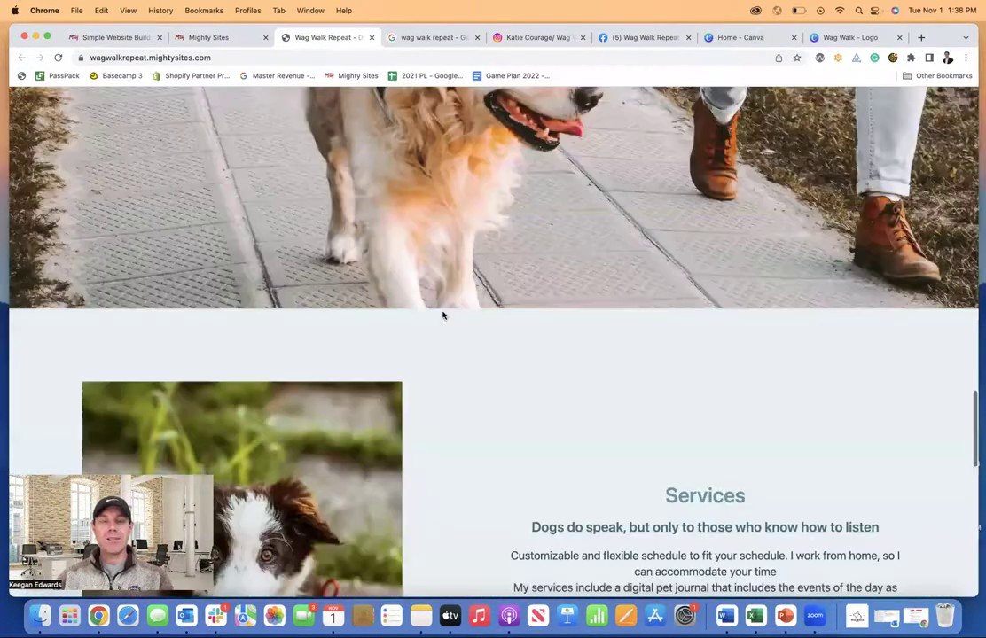
scroll(443, 315, "up", 15)
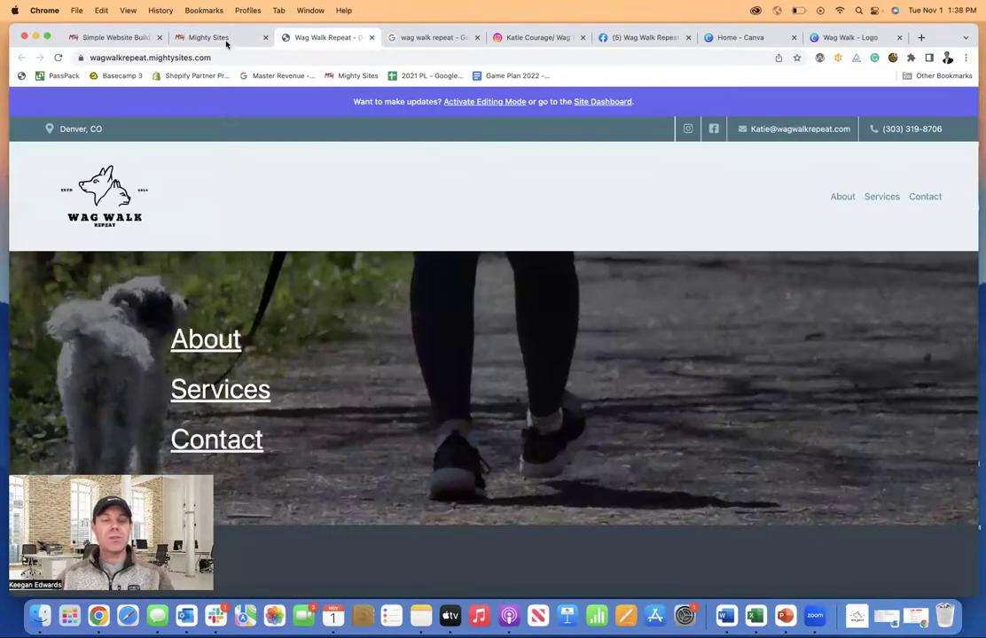
left_click(217, 38)
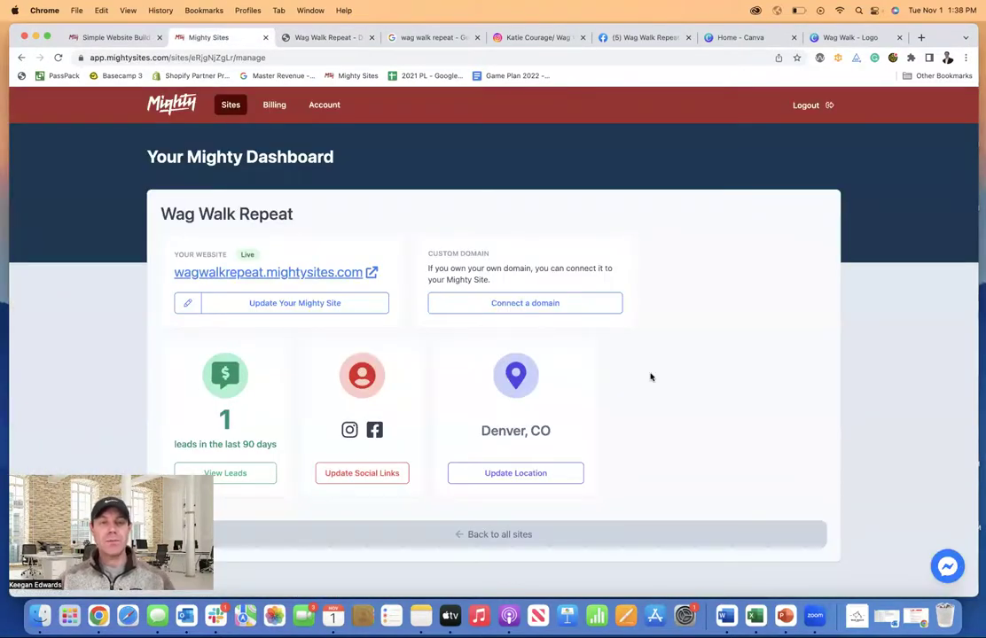